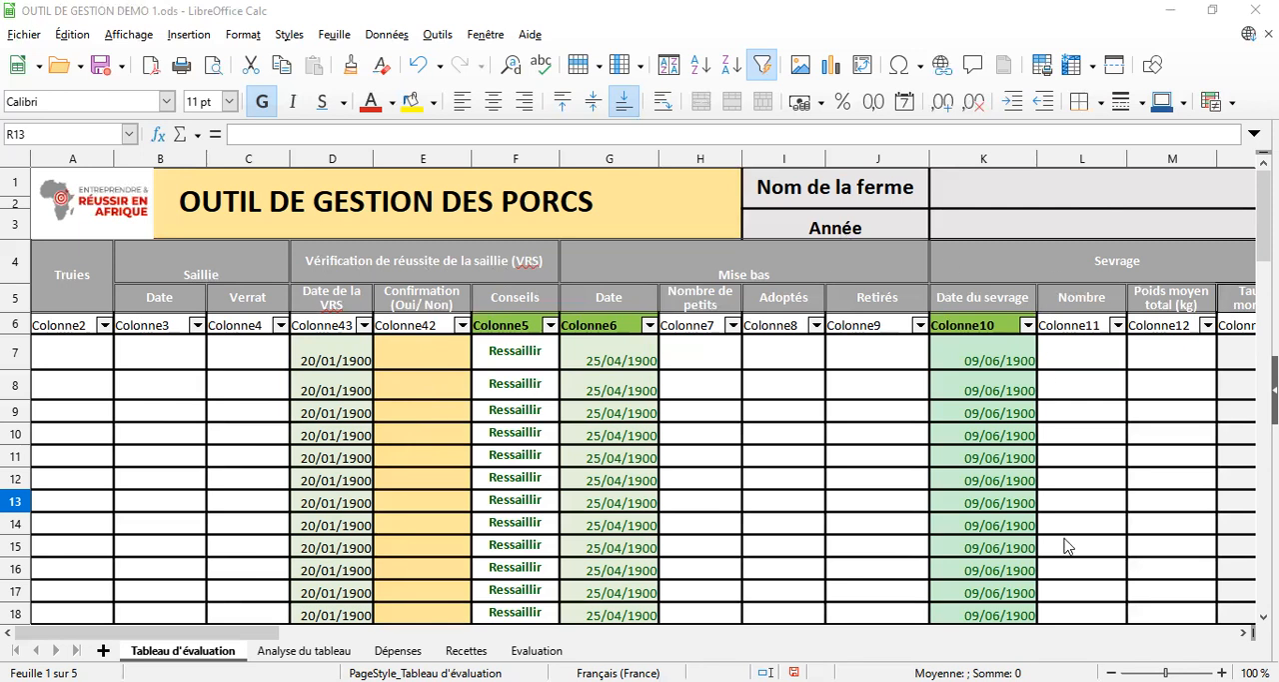
Examine the Tableau d'évaluation columns from Truies and Saillie through Sevrage, Post-sevrage and Observation
{"action": "left_click", "coordinate": [1244, 635]}
{"action": "left_click", "coordinate": [1244, 634]}
{"action": "left_click", "coordinate": [1245, 635]}
{"action": "left_click", "coordinate": [1244, 634]}
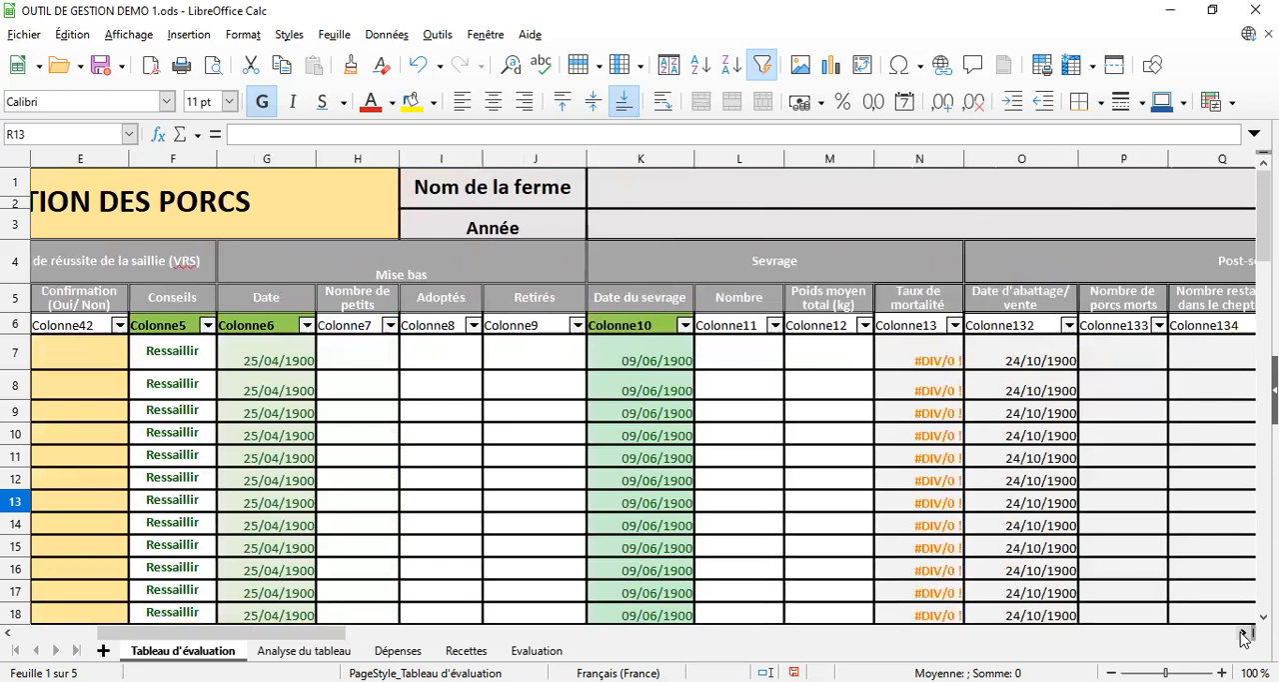
{"action": "left_click", "coordinate": [1244, 635]}
{"action": "left_click", "coordinate": [1244, 634]}
{"action": "left_click", "coordinate": [1245, 634]}
{"action": "left_click", "coordinate": [1244, 634]}
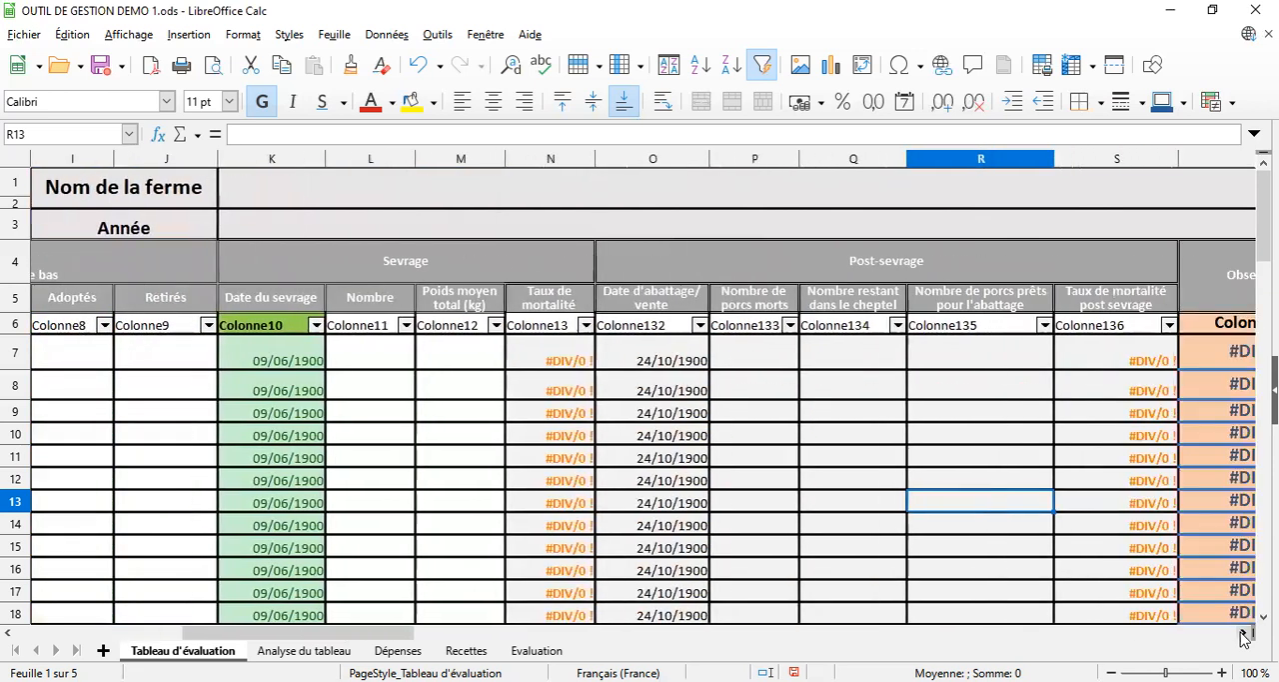
{"action": "left_click", "coordinate": [1244, 634]}
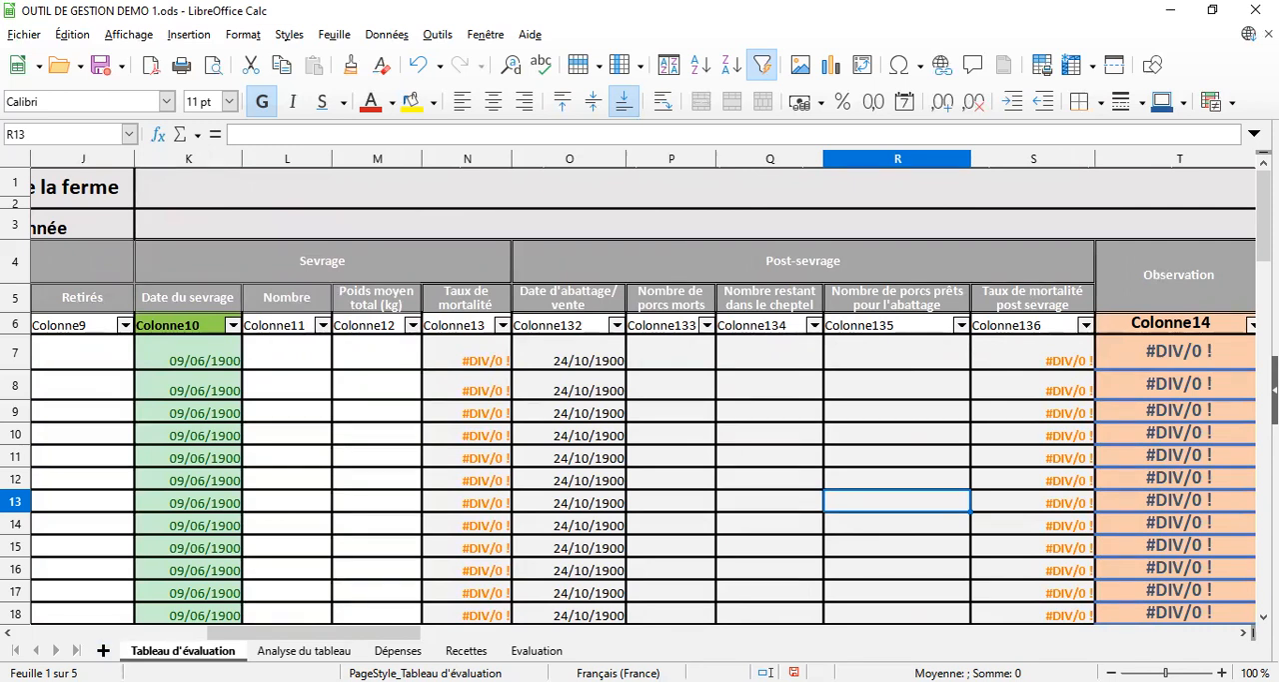
{"action": "left_click", "coordinate": [8, 634]}
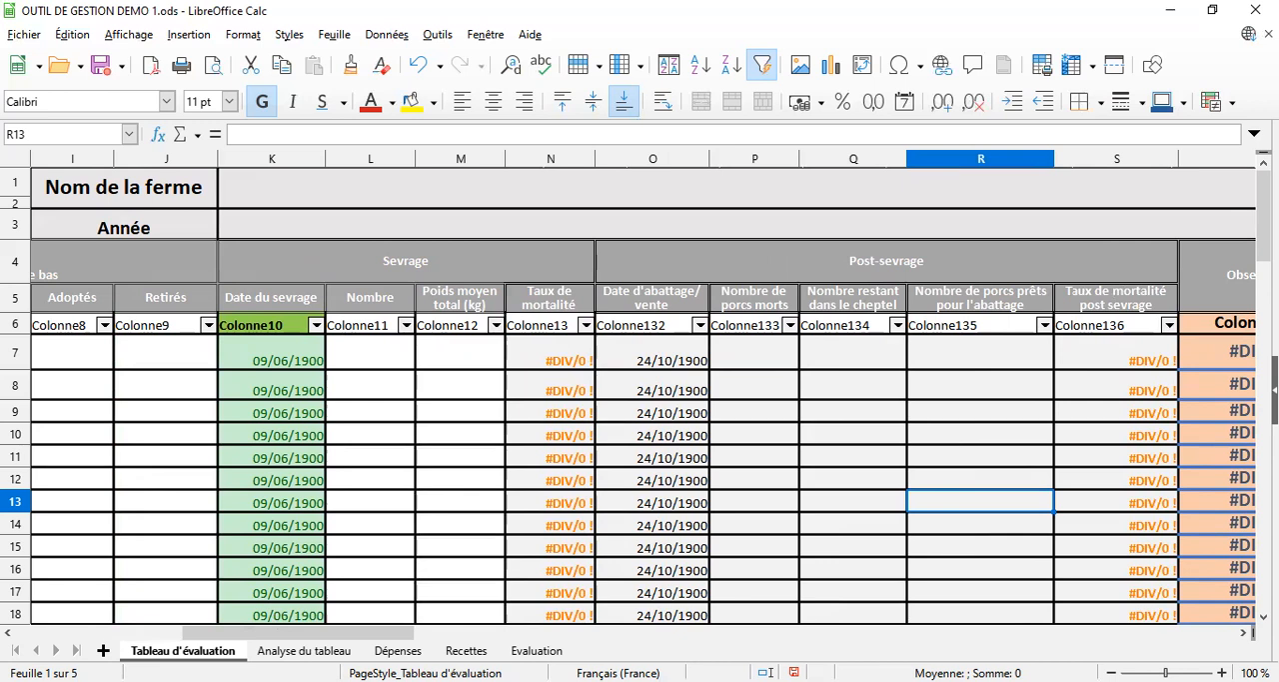
Review the Analyse du tableau, Dépenses, Recettes and Evaluation sheets, including the expense tables above the total
{"action": "left_click", "coordinate": [304, 650]}
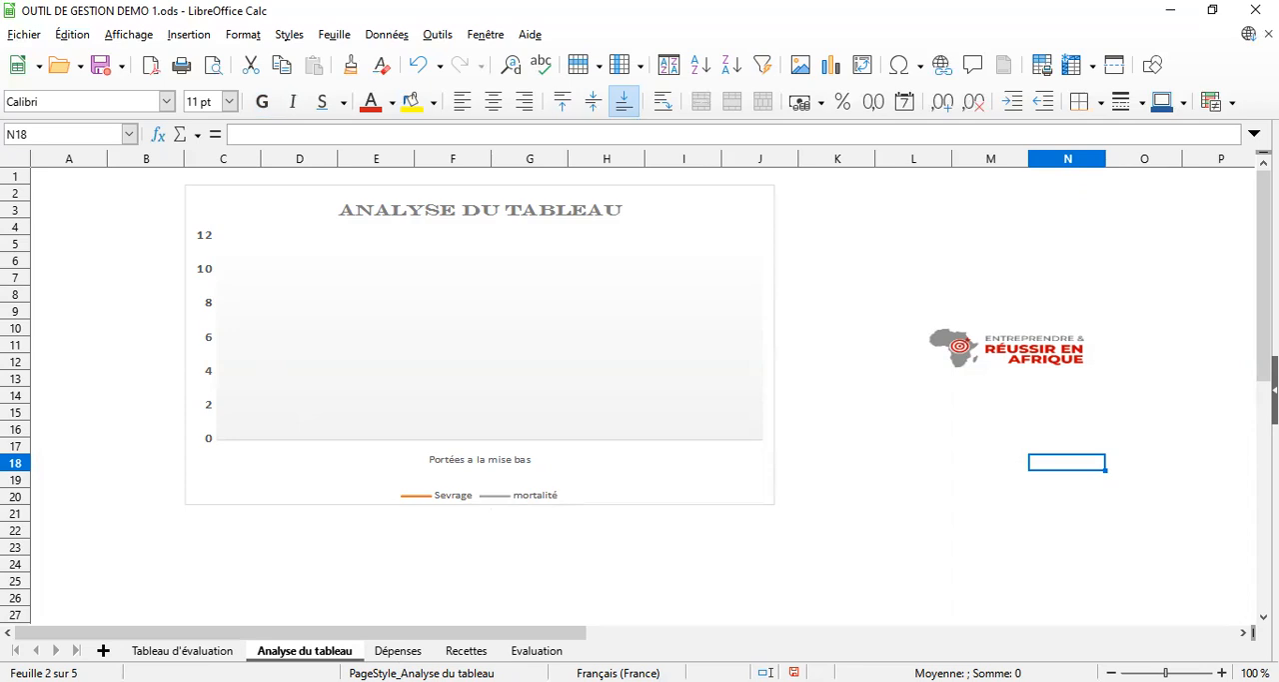
{"action": "left_click", "coordinate": [398, 650]}
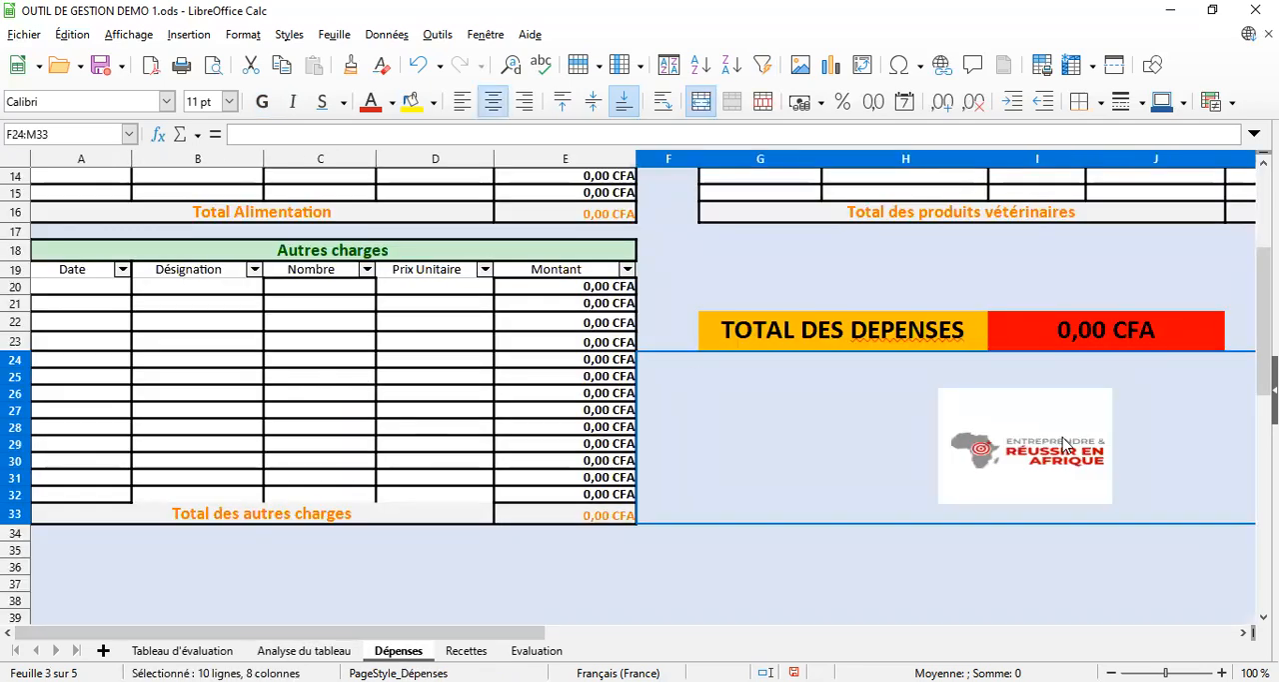
{"action": "left_click_drag", "start_coordinate": [1264, 351], "coordinate": [1265, 258]}
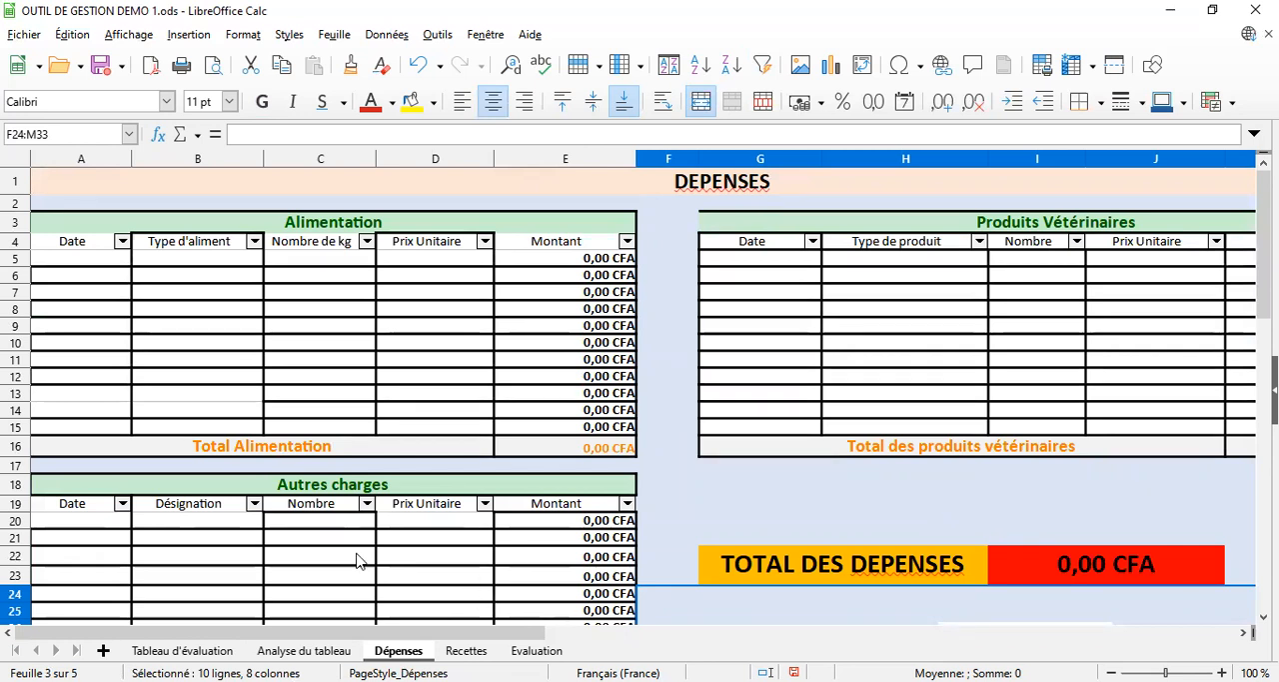
{"action": "left_click", "coordinate": [466, 650]}
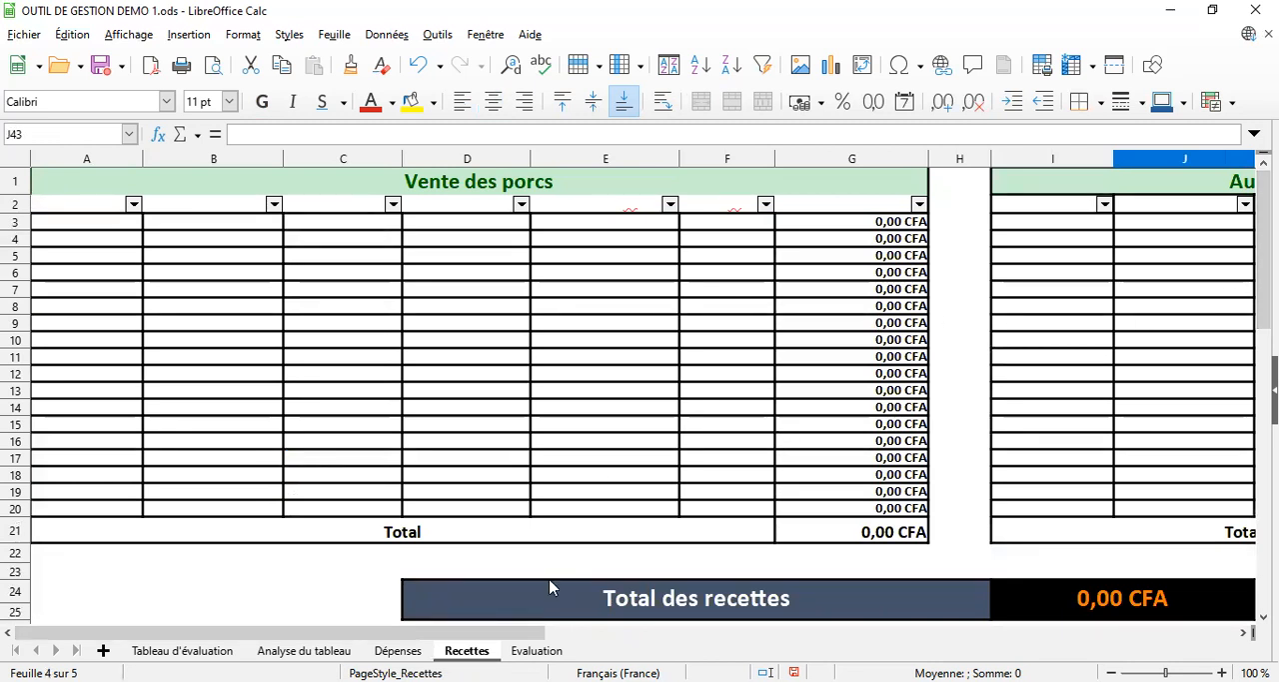
{"action": "left_click", "coordinate": [537, 650]}
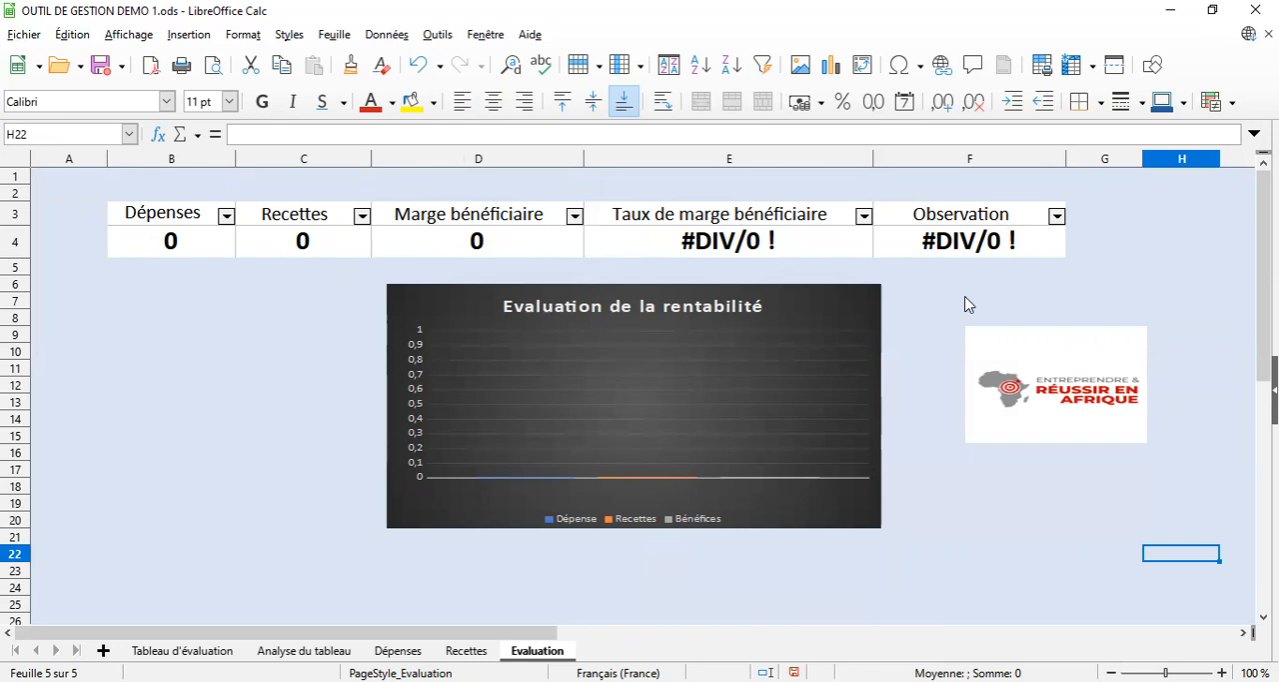
Return to the first columns of Tableau d'évaluation and enter x as the sow in cell A7
{"action": "left_click", "coordinate": [150, 650]}
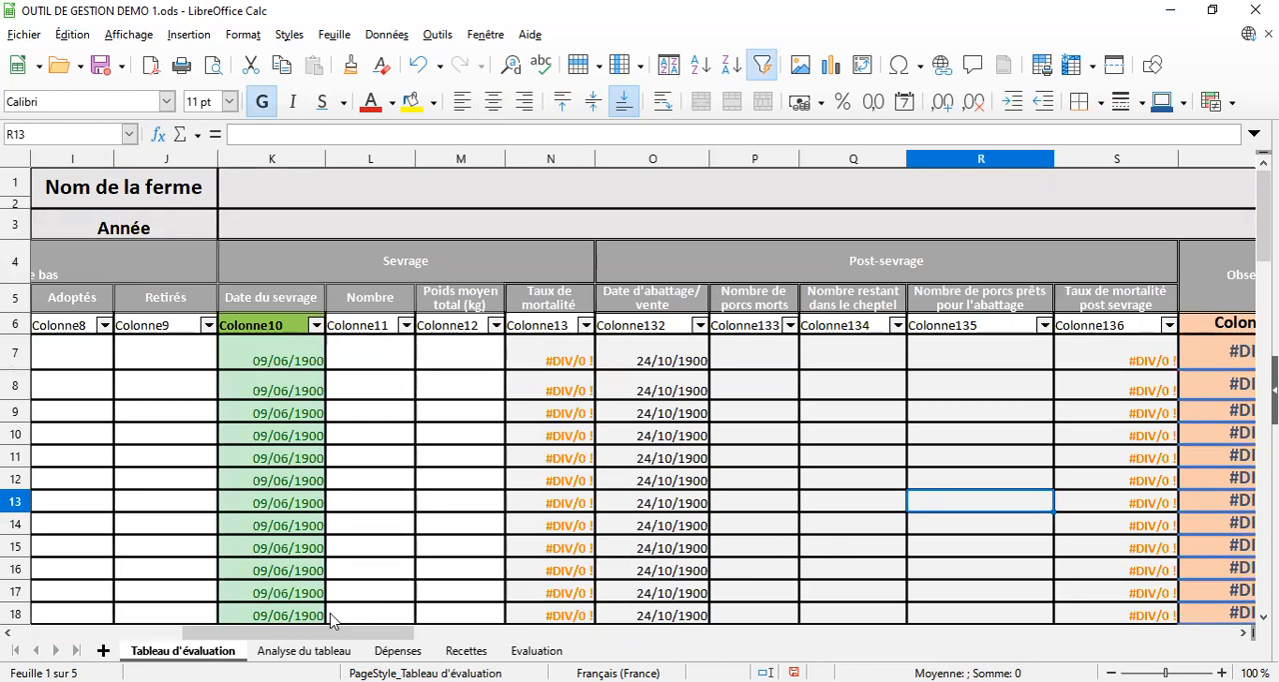
{"action": "left_click", "coordinate": [8, 635]}
{"action": "left_click", "coordinate": [8, 636]}
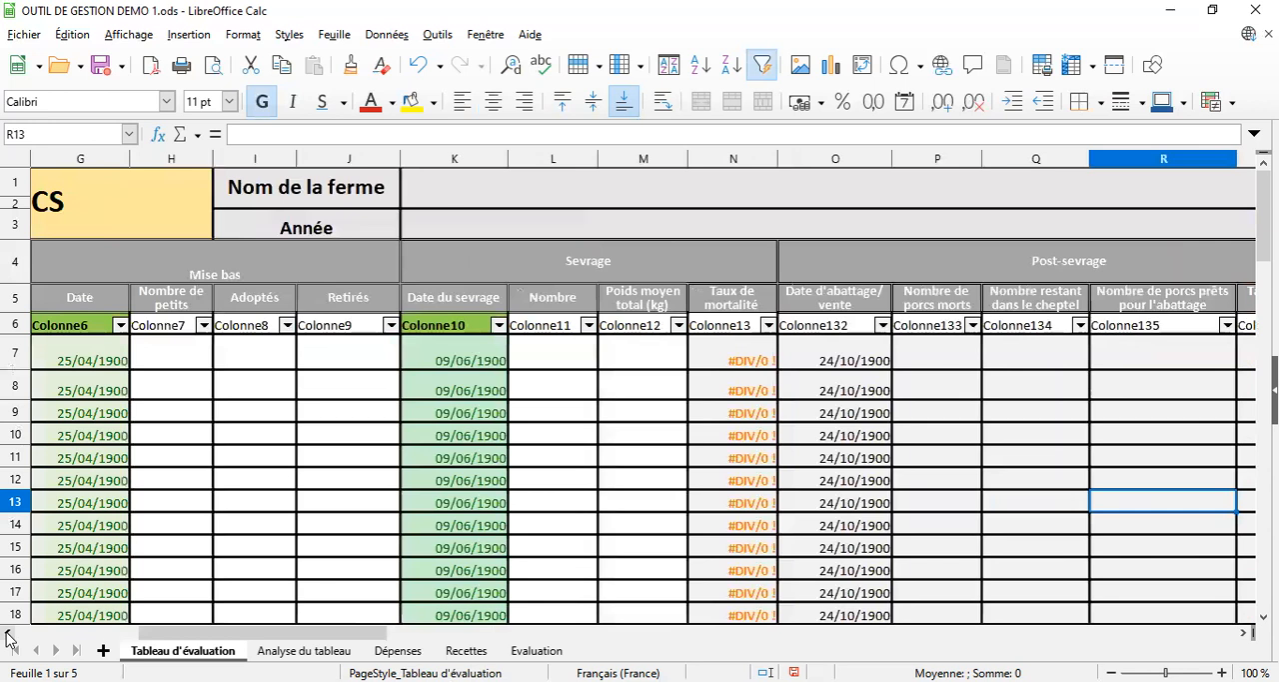
{"action": "left_click", "coordinate": [8, 636]}
{"action": "left_click", "coordinate": [8, 636]}
{"action": "left_click", "coordinate": [8, 635]}
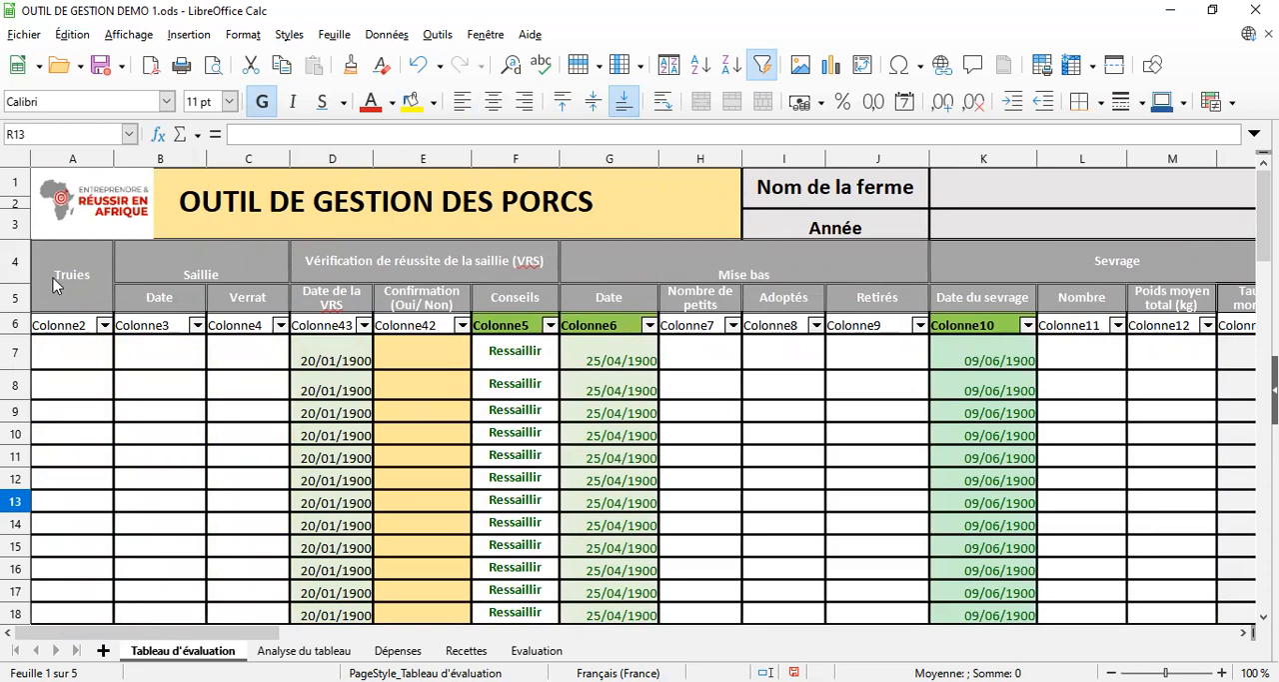
{"action": "left_click", "coordinate": [86, 355]}
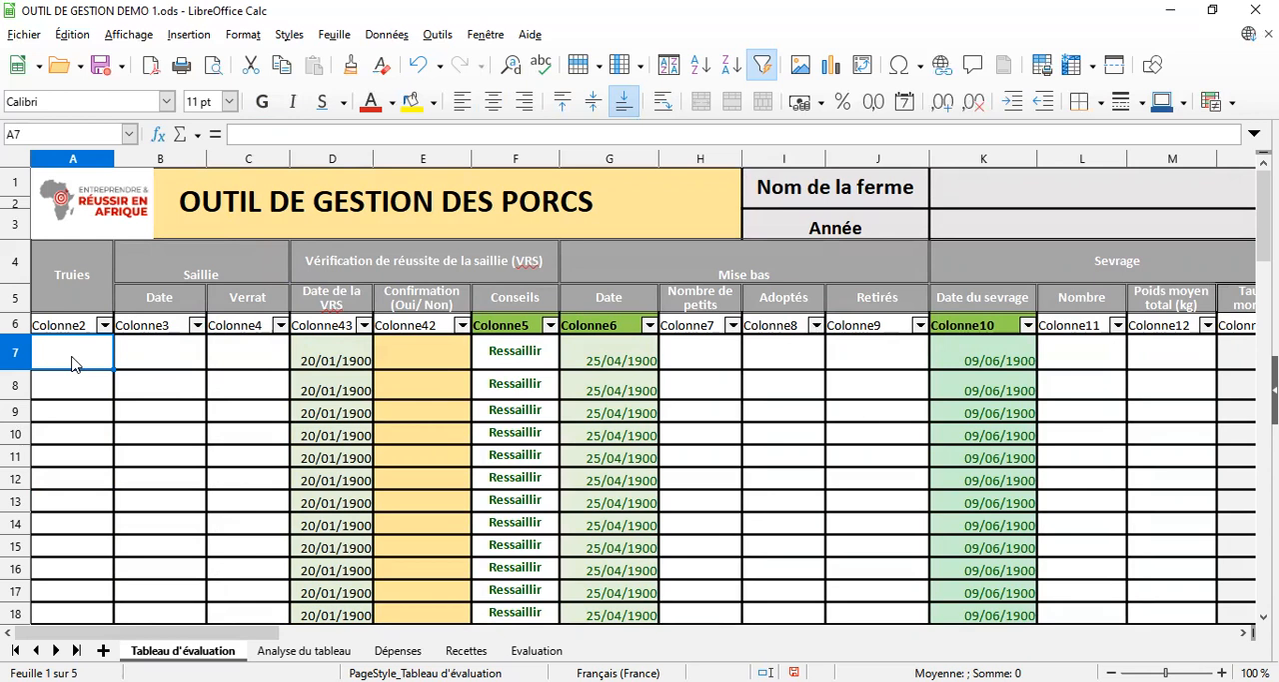
{"action": "type", "text": "x"}
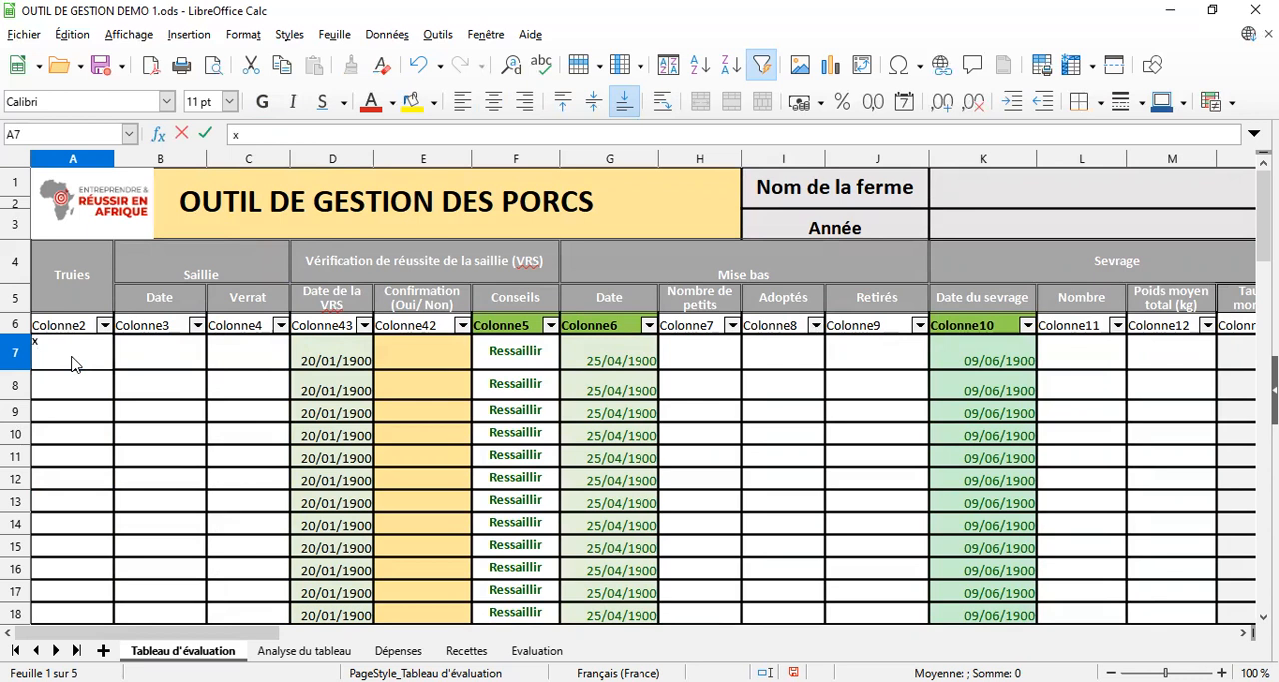
{"action": "key", "text": "Return"}
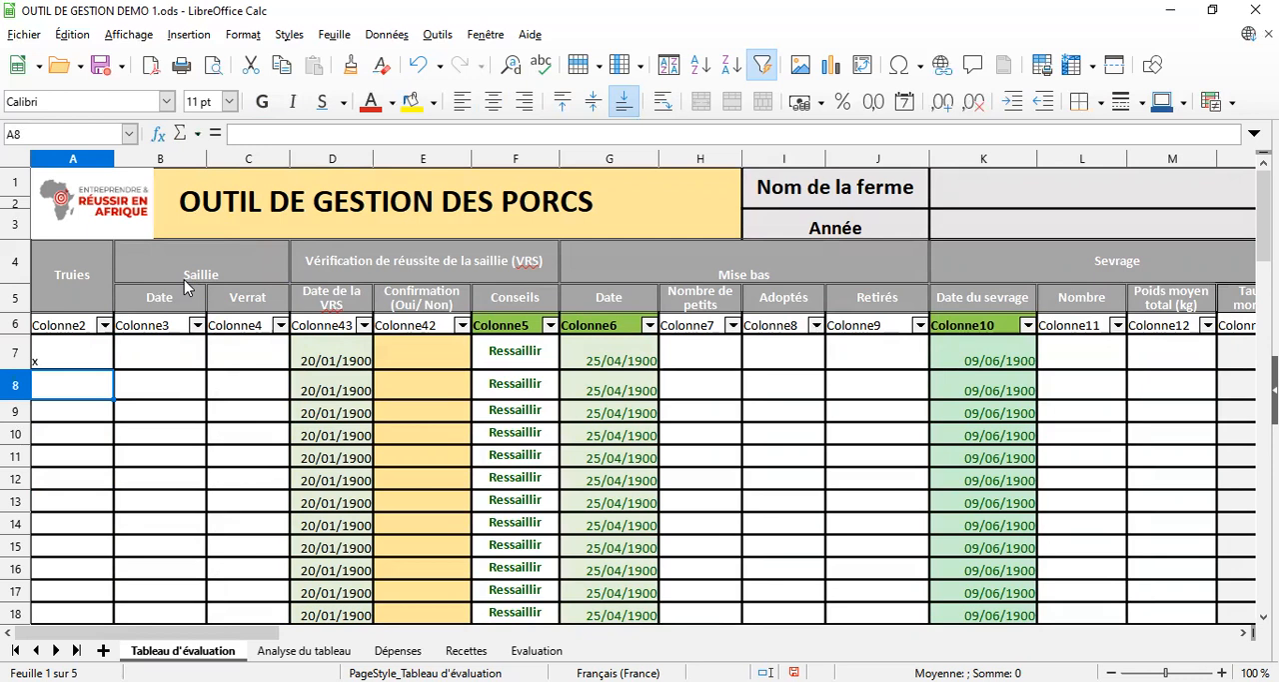
Enter 01/01/2022 as the Saillie date for sow x in cell B7
{"action": "left_click", "coordinate": [155, 352]}
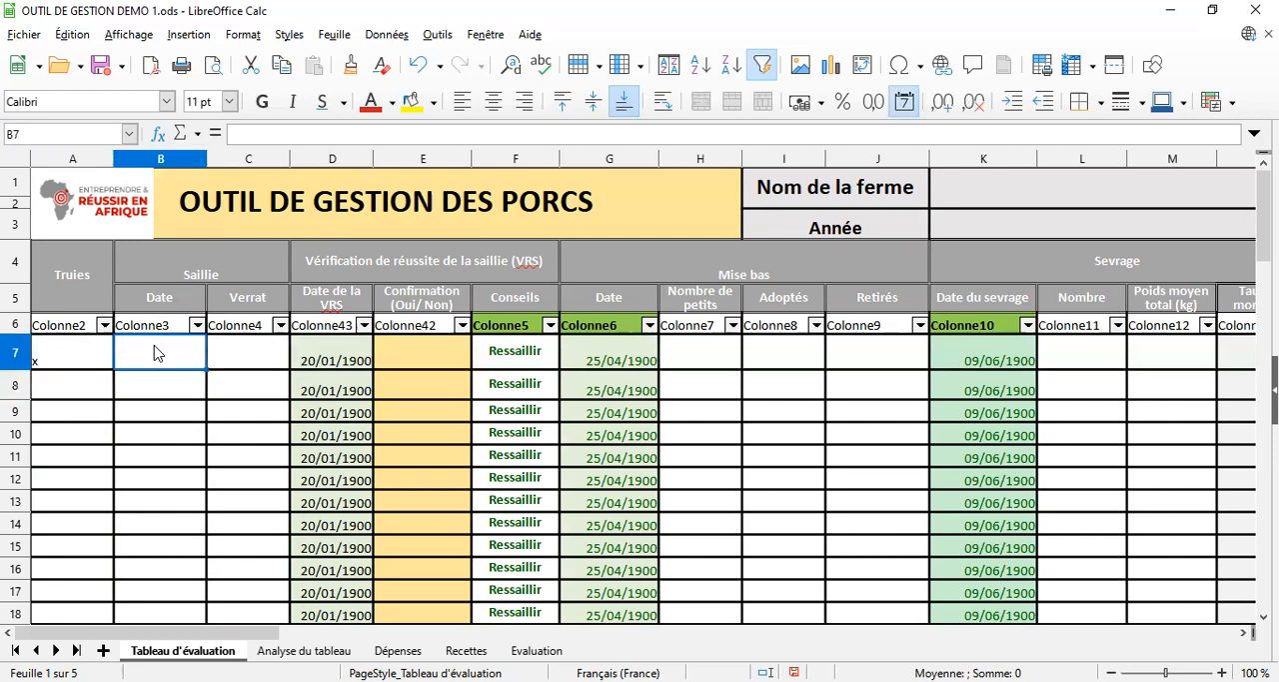
{"action": "type", "text": "01"}
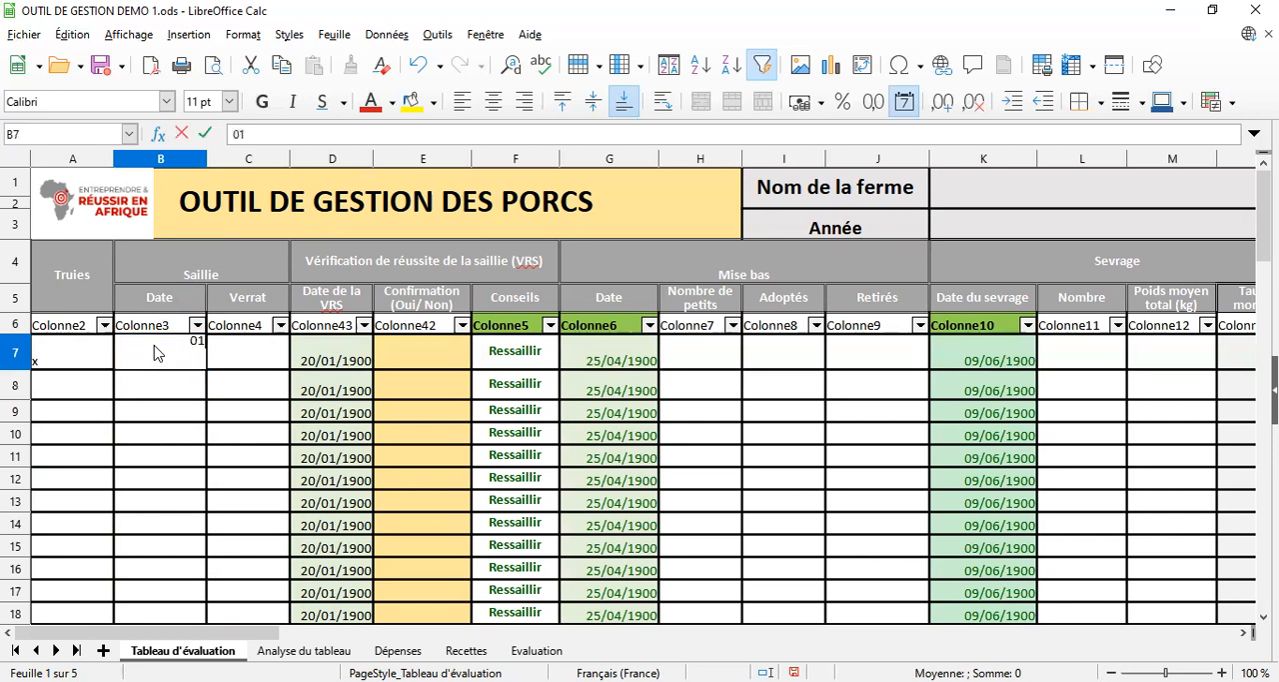
{"action": "type", "text": "/01/22"}
{"action": "key", "text": "Return"}
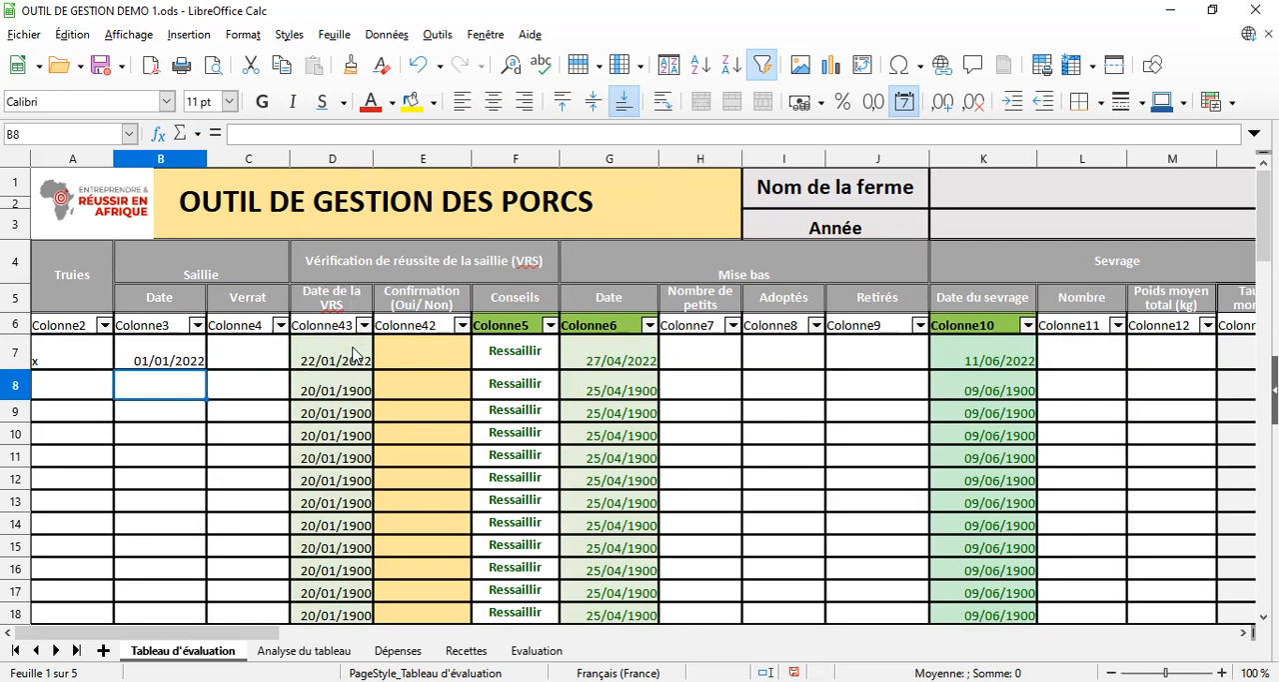
Enter oui as the VRS confirmation for sow x in cell E7
{"action": "left_click", "coordinate": [444, 355]}
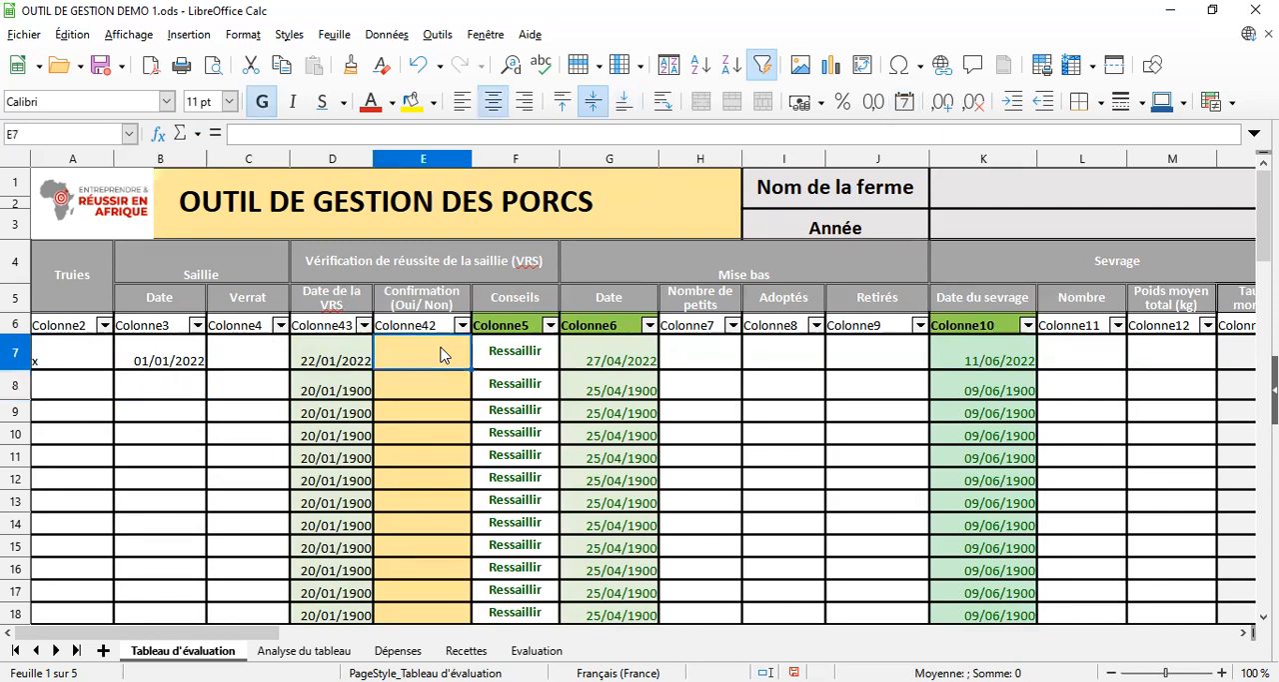
{"action": "type", "text": "oui"}
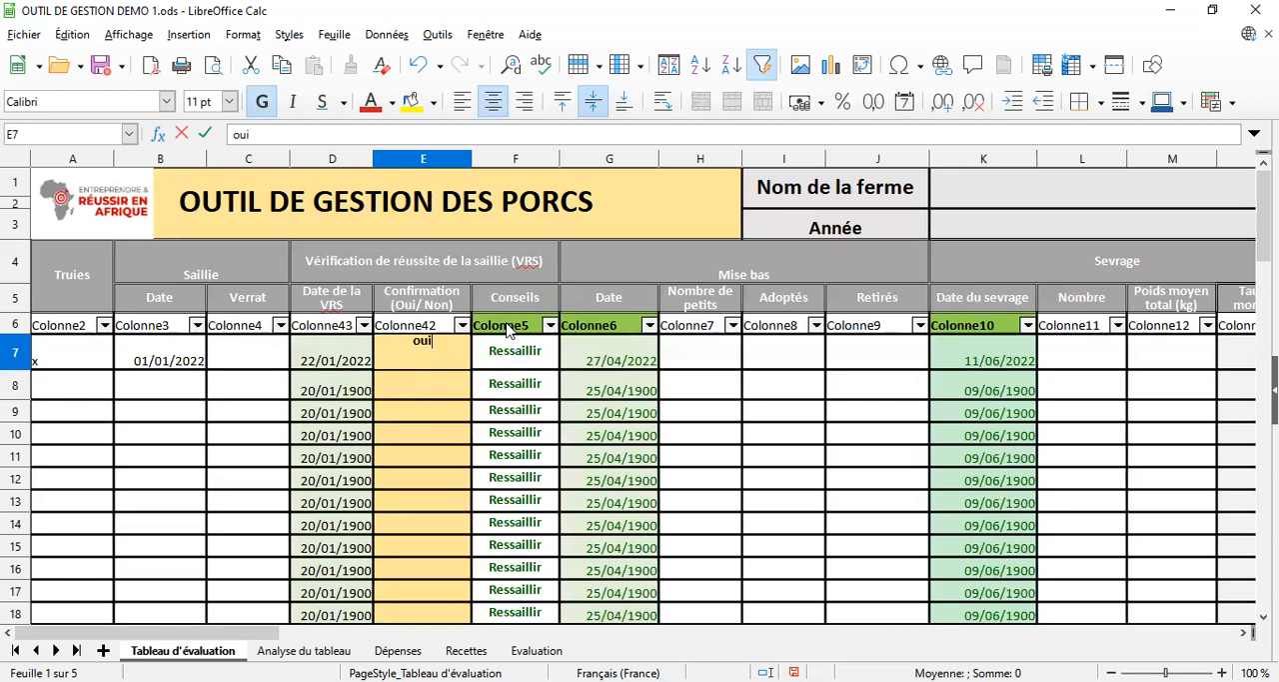
{"action": "key", "text": "Return"}
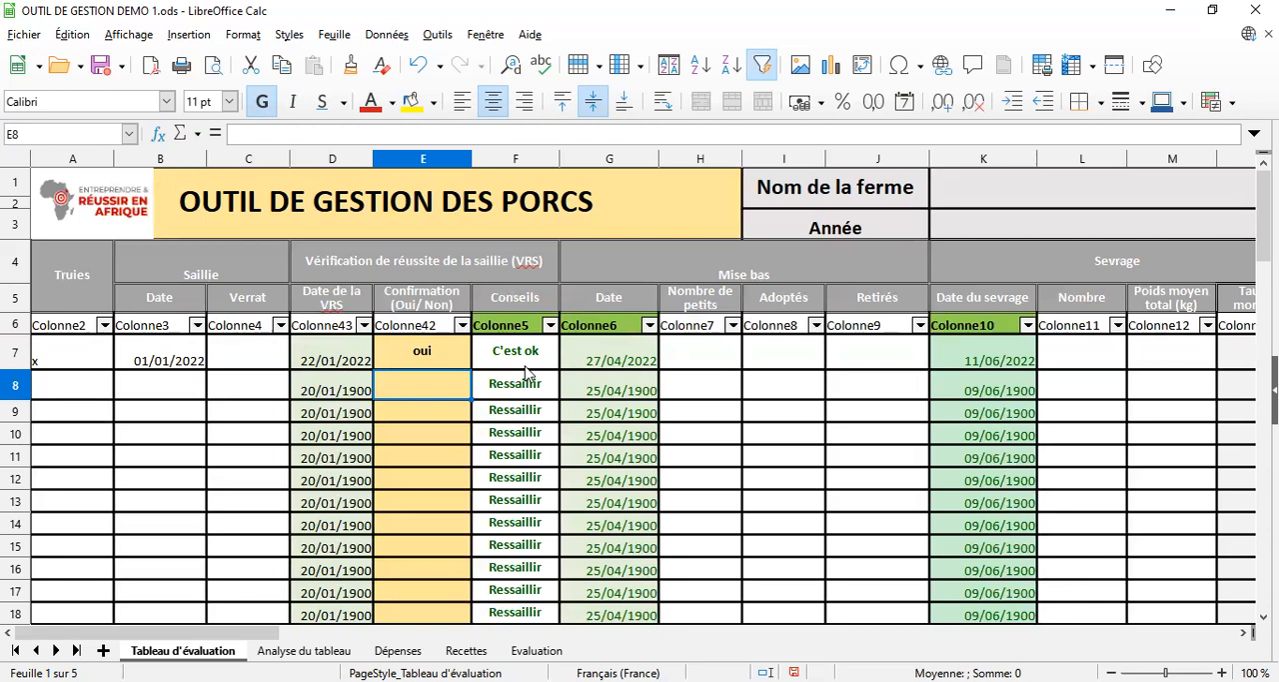
Replace the confirmation in cell E7 with non to test the Conseils formula
{"action": "left_click", "coordinate": [425, 360]}
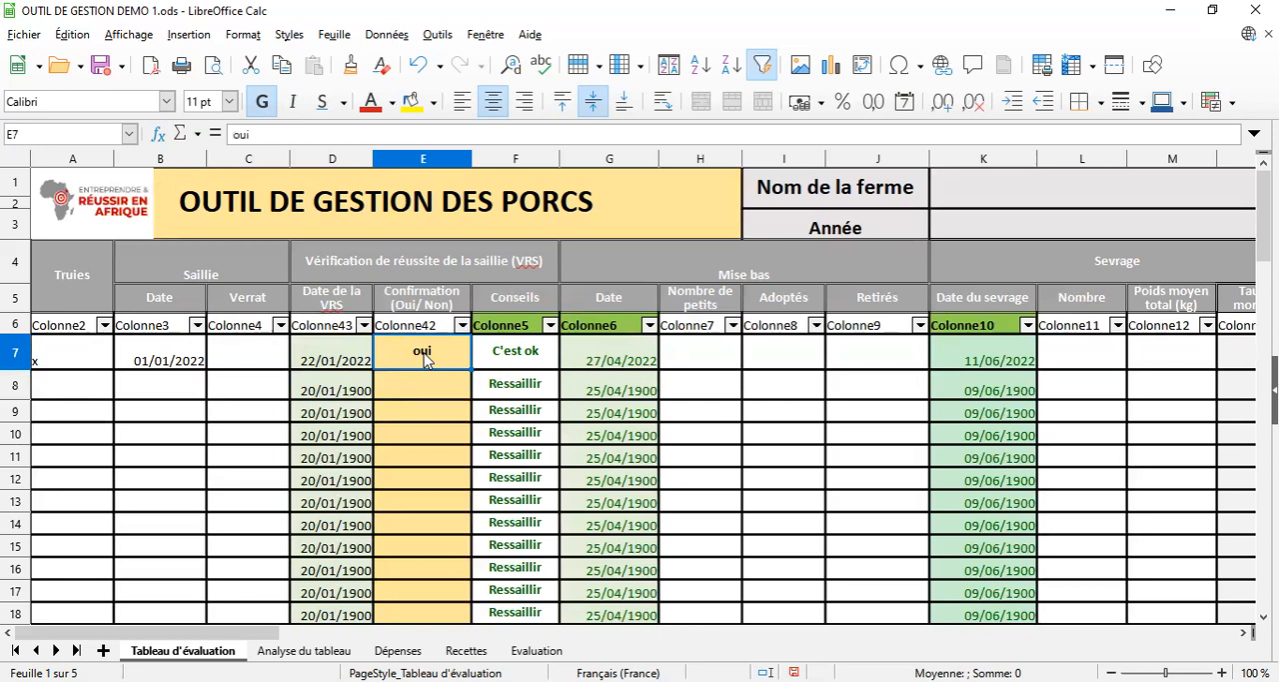
{"action": "key", "text": "Delete"}
{"action": "type", "text": "non"}
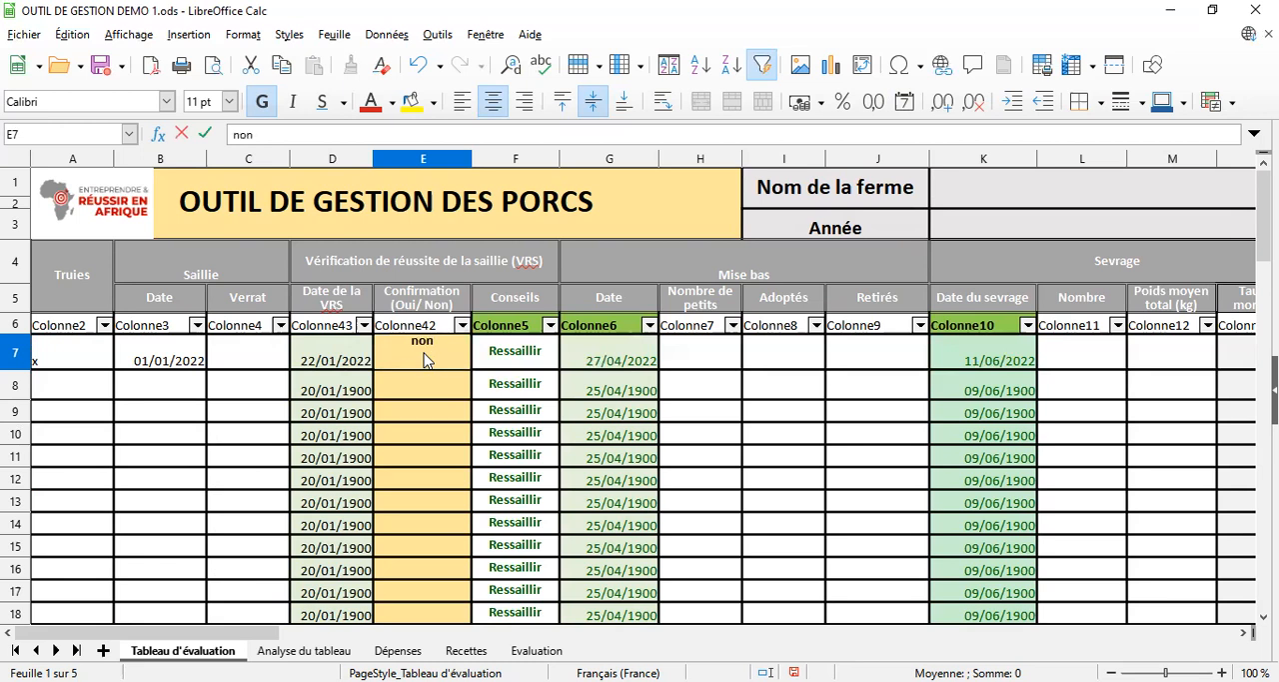
{"action": "key", "text": "Return"}
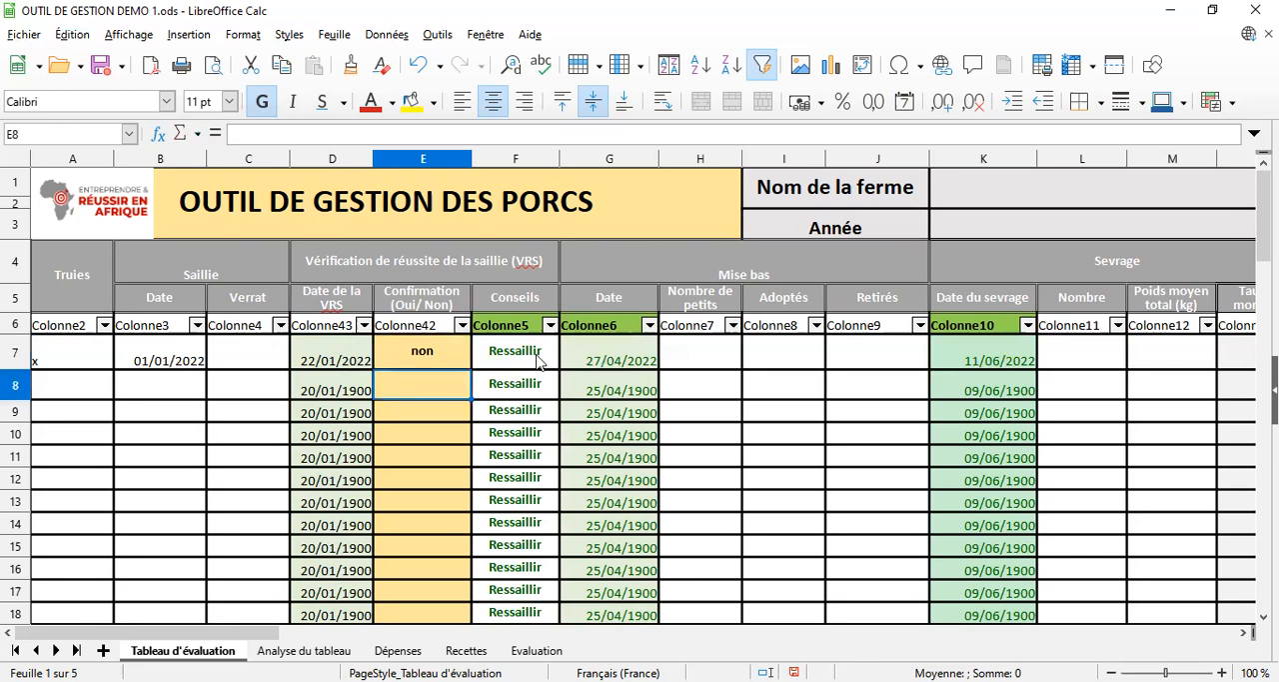
Set the confirmation for sow x in cell E7 back to oui
{"action": "left_click", "coordinate": [424, 351]}
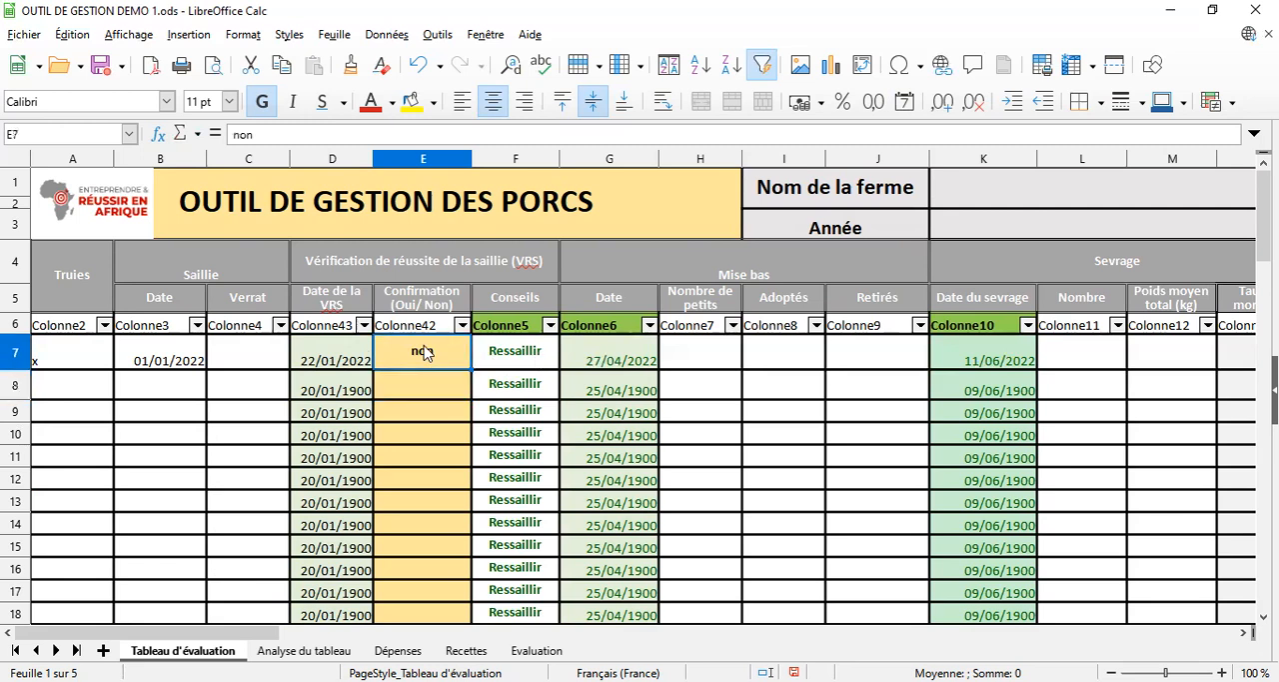
{"action": "type", "text": "oui"}
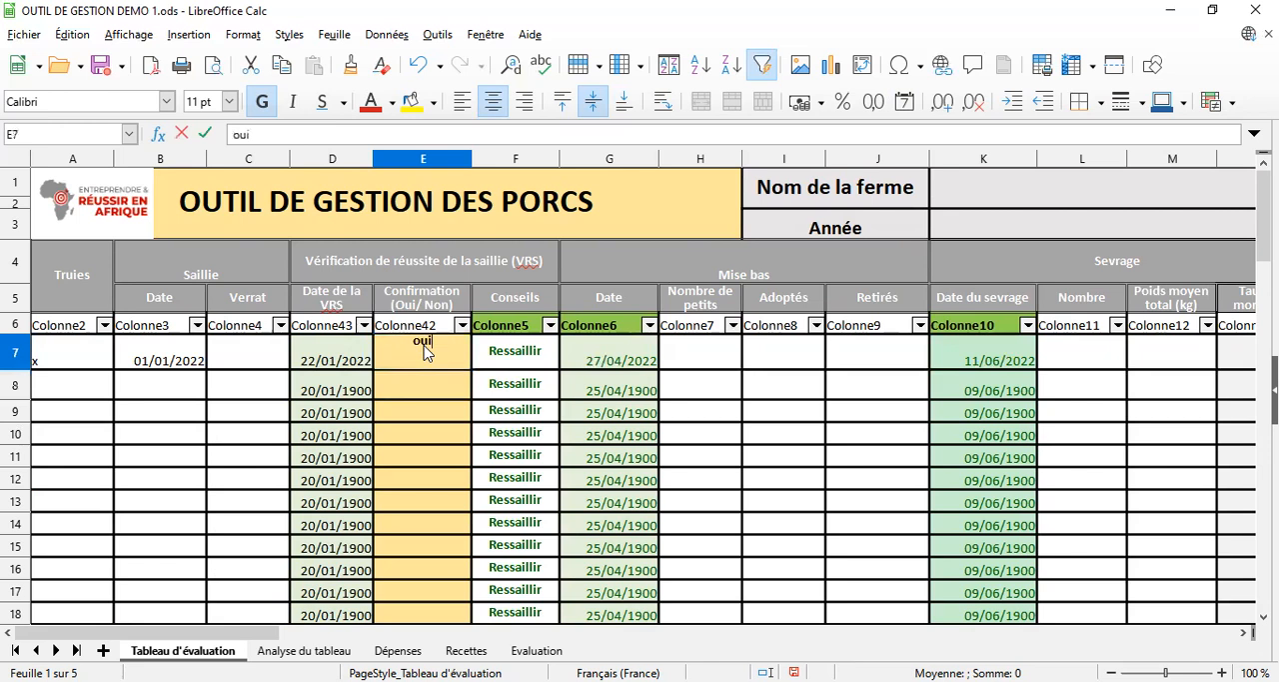
{"action": "key", "text": "Return"}
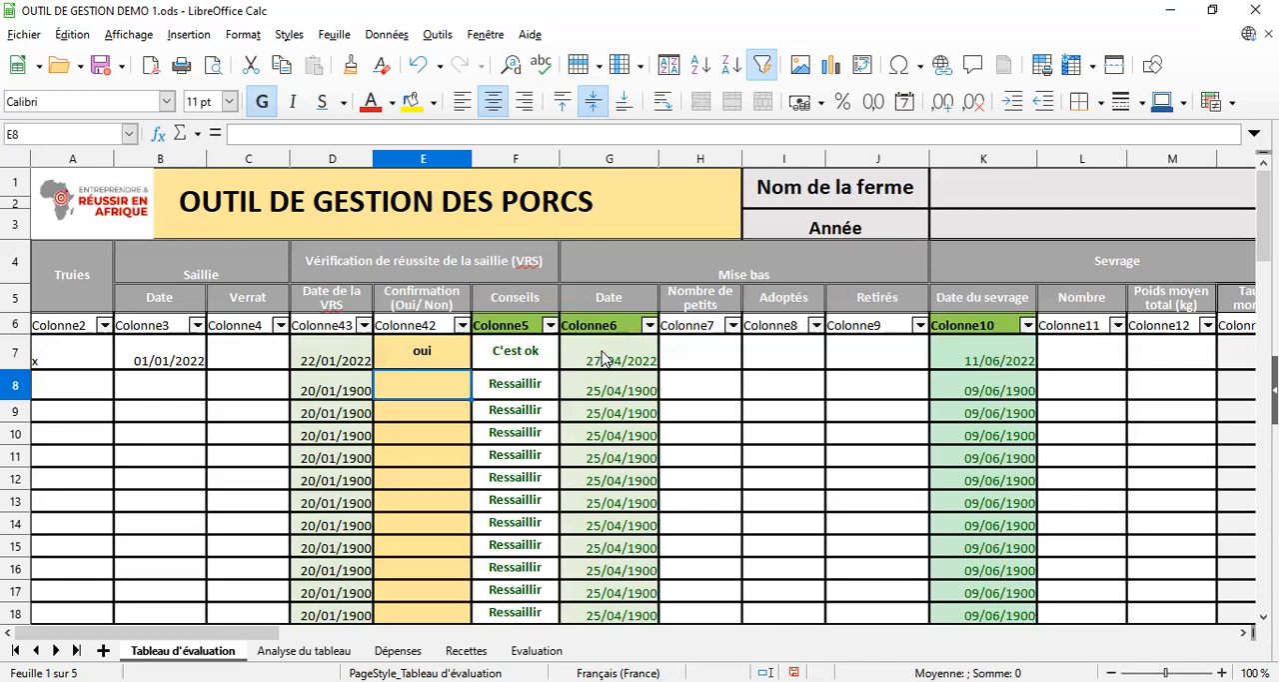
Enter 10 as the Nombre de petits for sow x in cell H7
{"action": "left_click", "coordinate": [686, 362]}
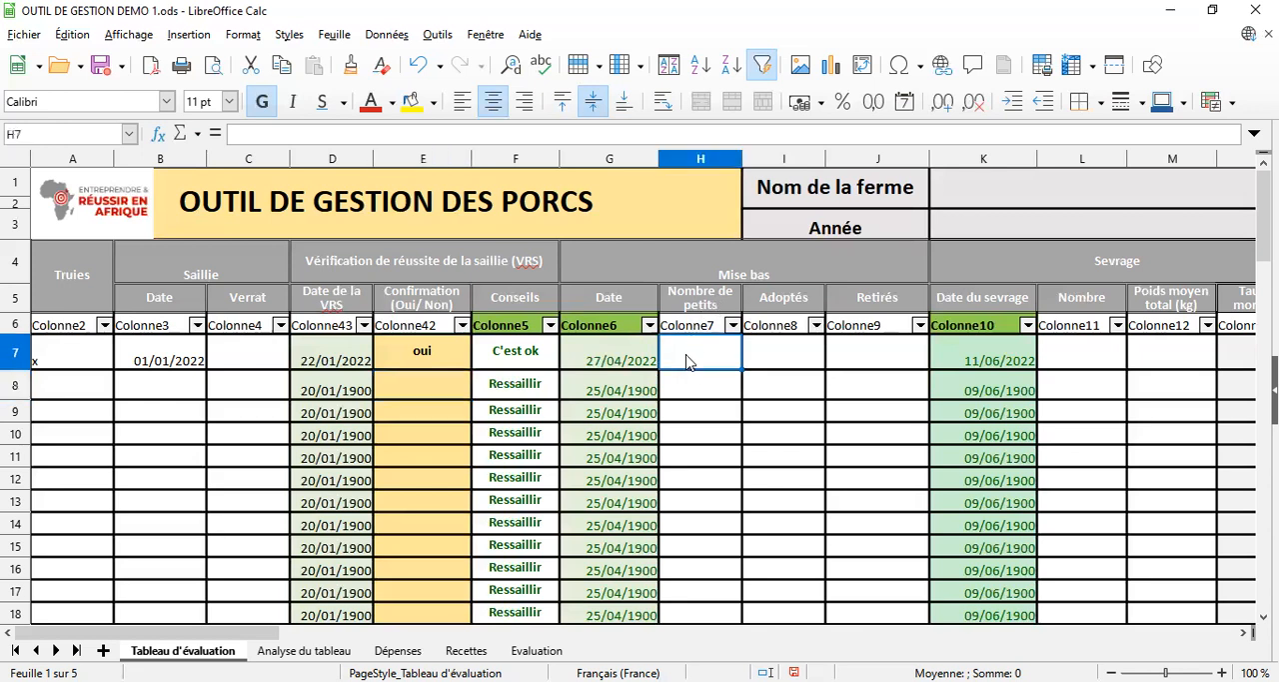
{"action": "type", "text": "10"}
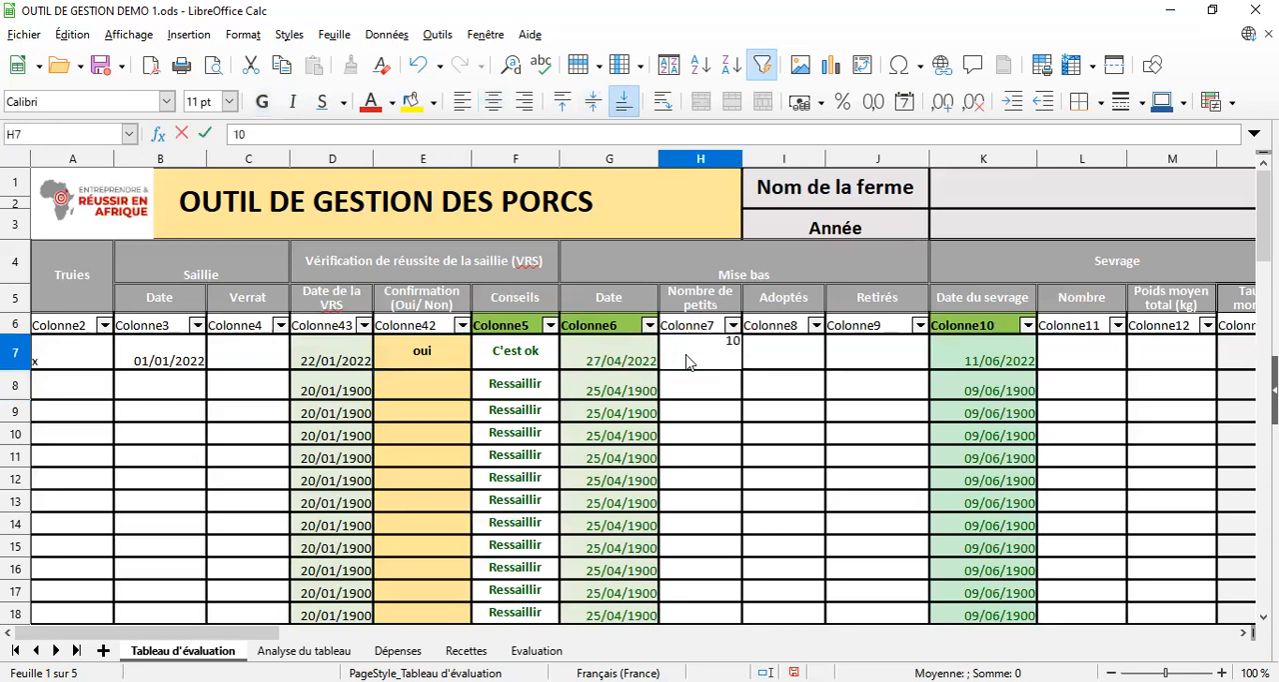
{"action": "key", "text": "Return"}
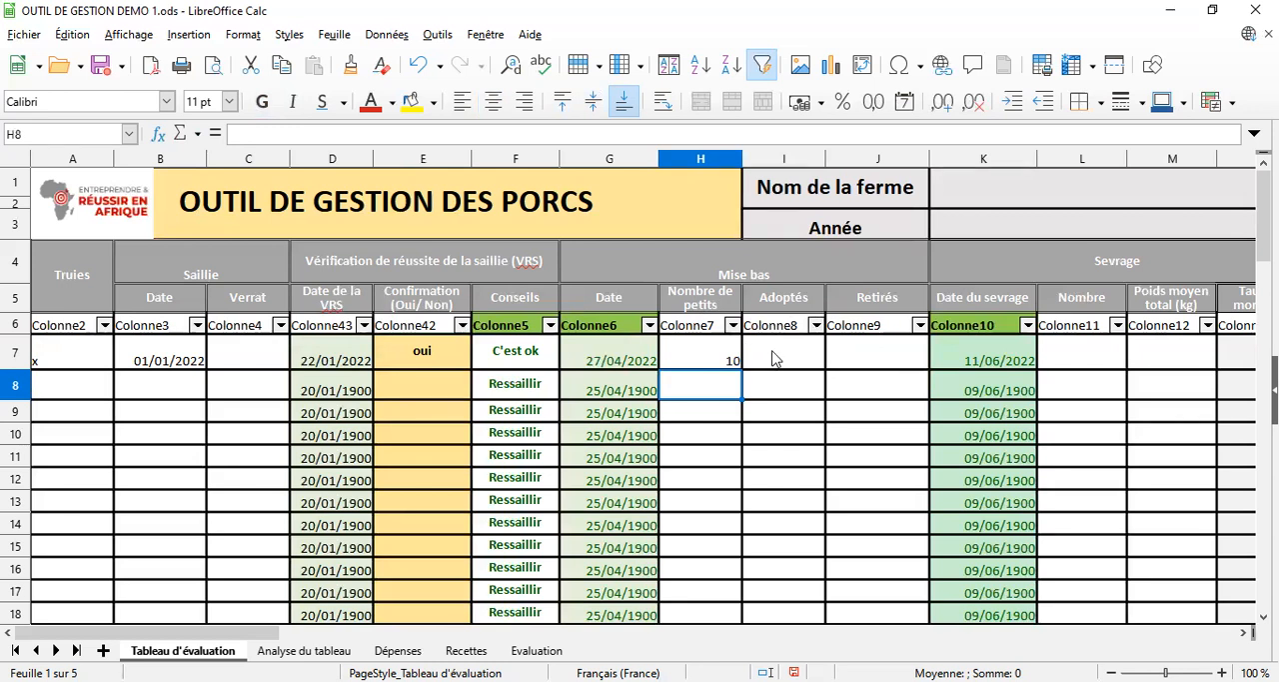
Change the Nombre de petits for sow x in cell H7 to 5
{"action": "left_click", "coordinate": [727, 364]}
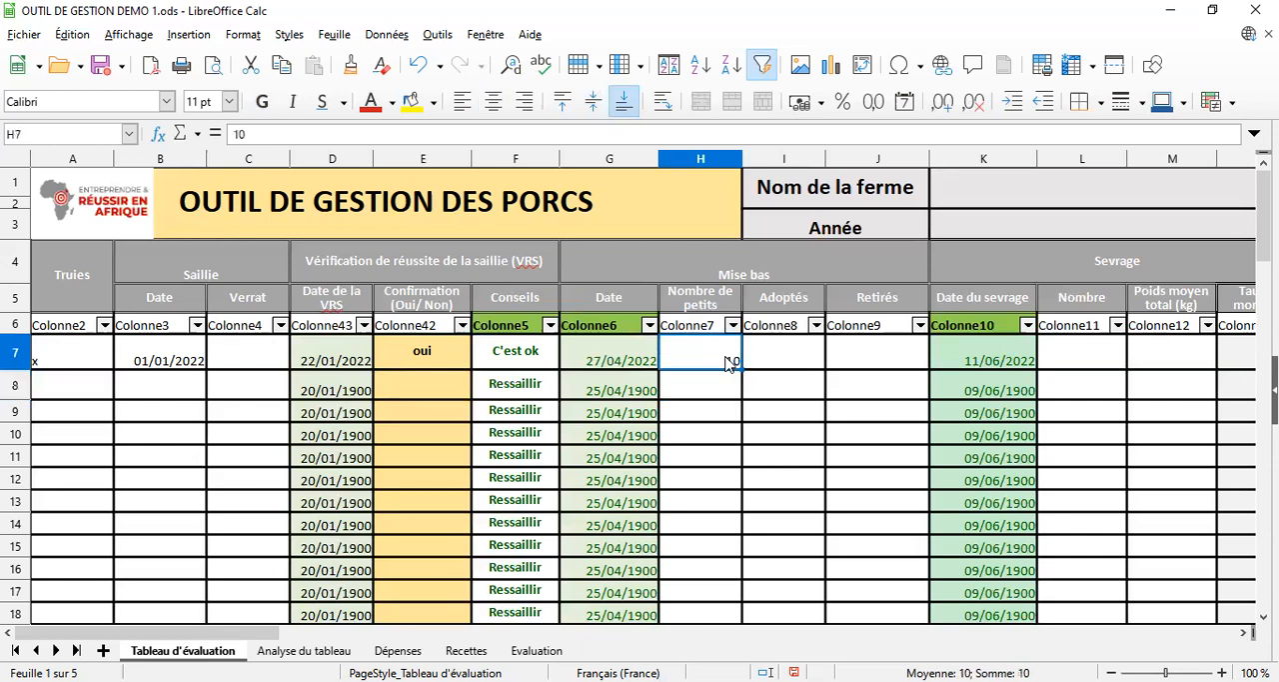
{"action": "type", "text": "5"}
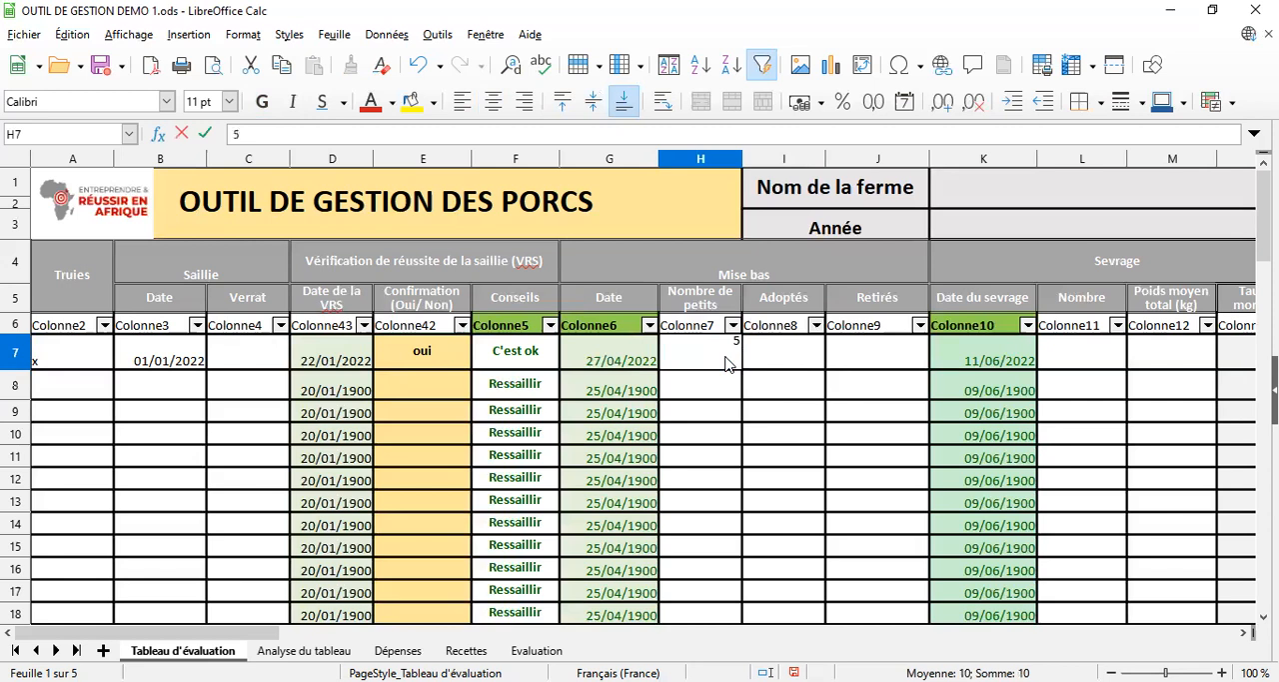
{"action": "key", "text": "Return"}
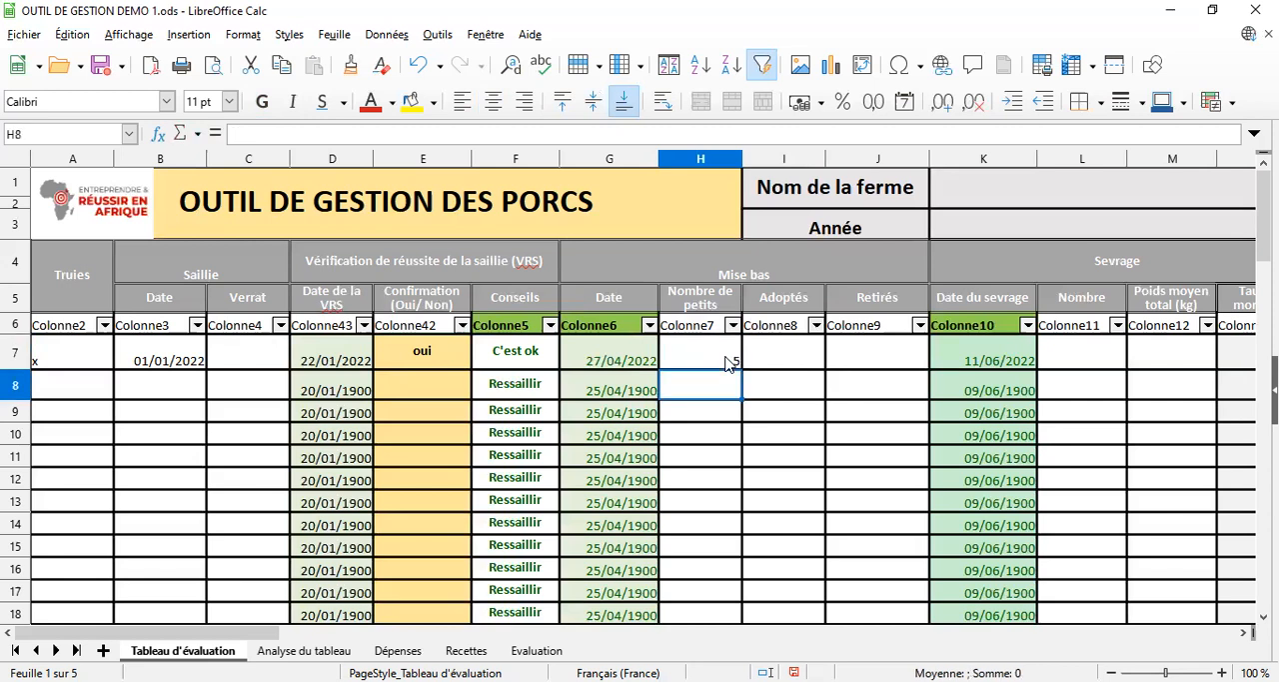
Enter 5 as the Adoptés value in cell I7 and 0 as the Retirés value in cell J7 for sow x
{"action": "left_click", "coordinate": [792, 362]}
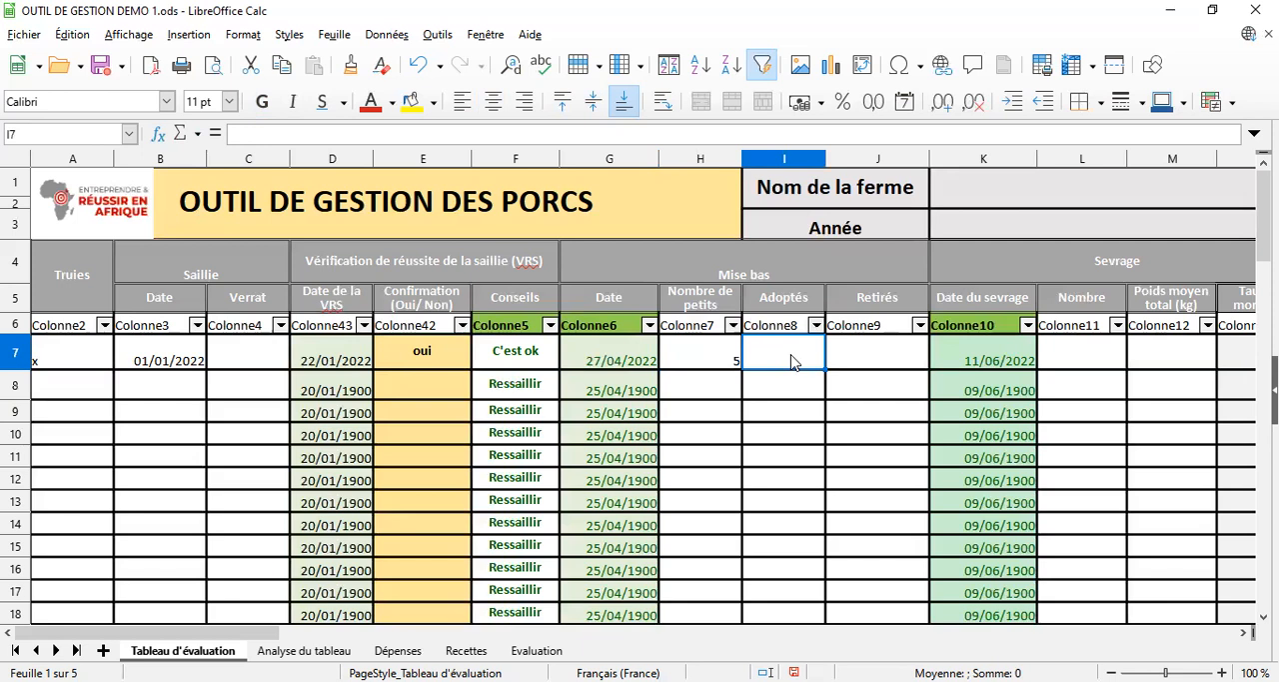
{"action": "type", "text": "5"}
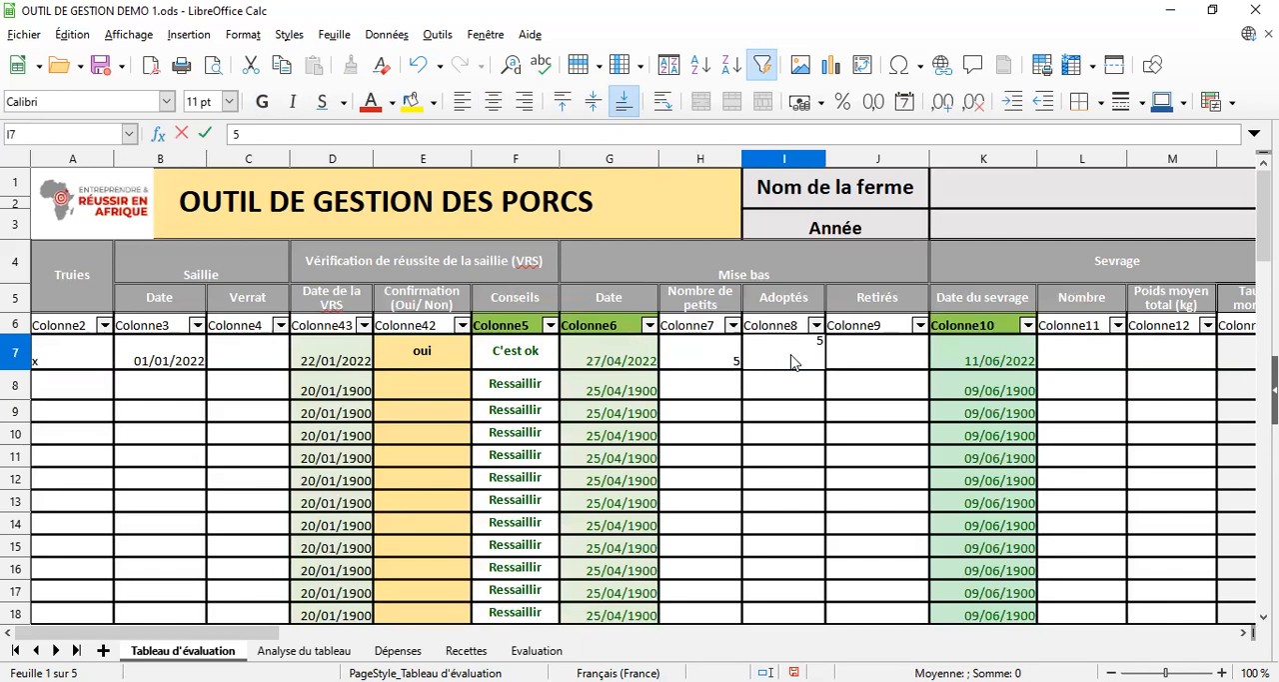
{"action": "key", "text": "Return"}
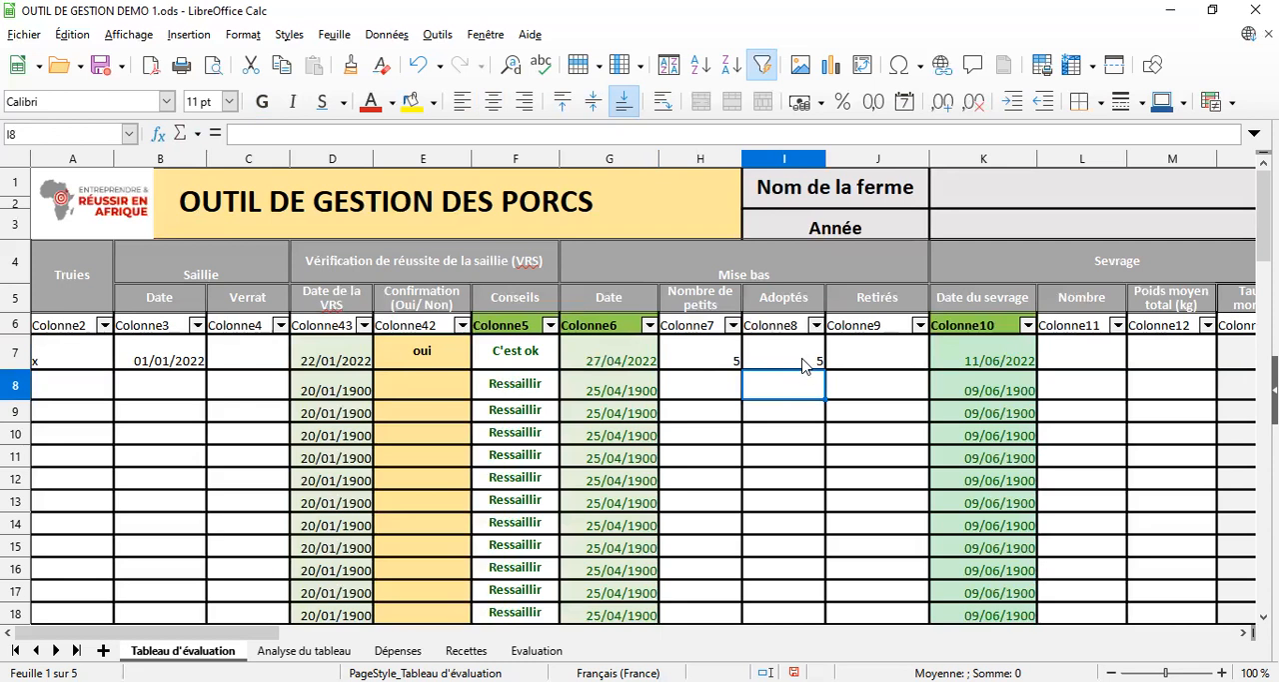
{"action": "left_click", "coordinate": [897, 363]}
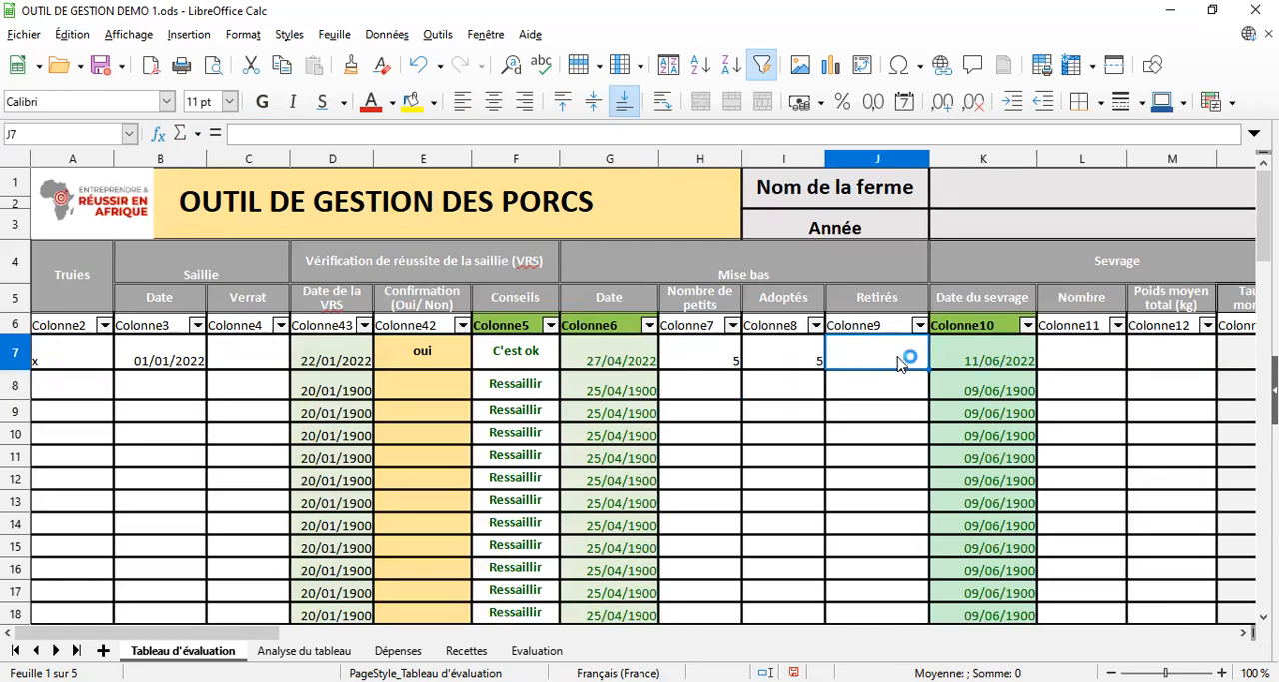
{"action": "type", "text": "0"}
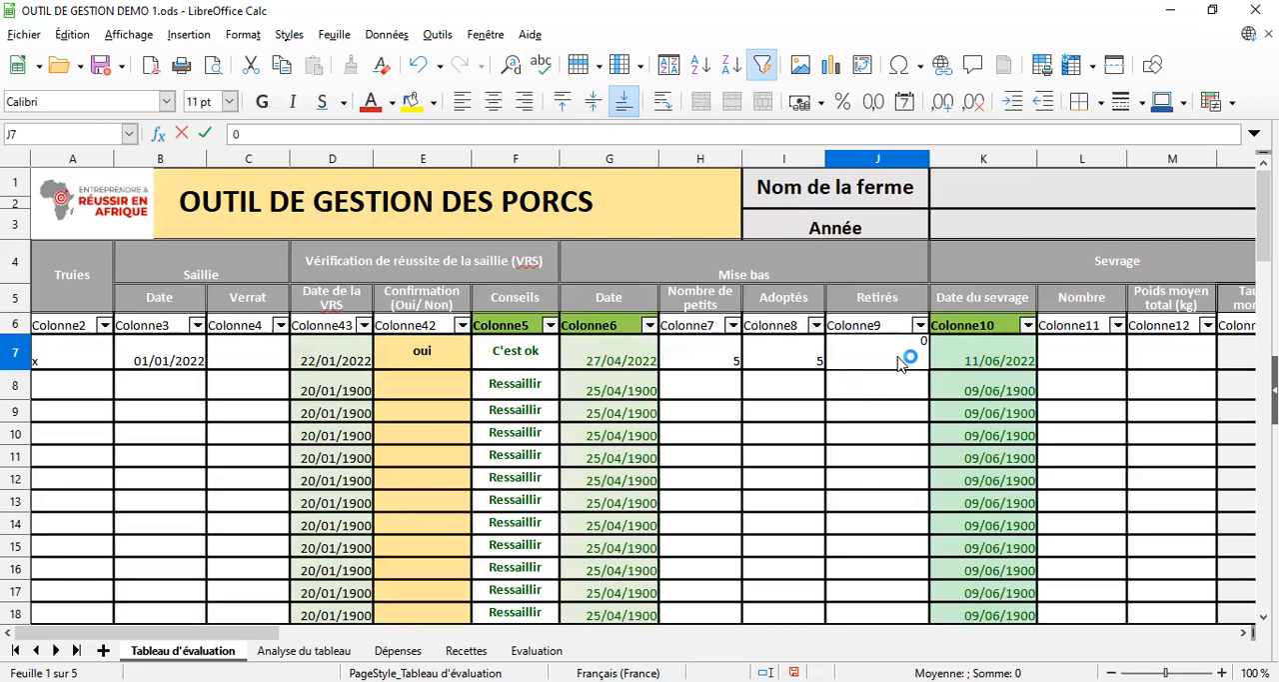
{"action": "key", "text": "Return"}
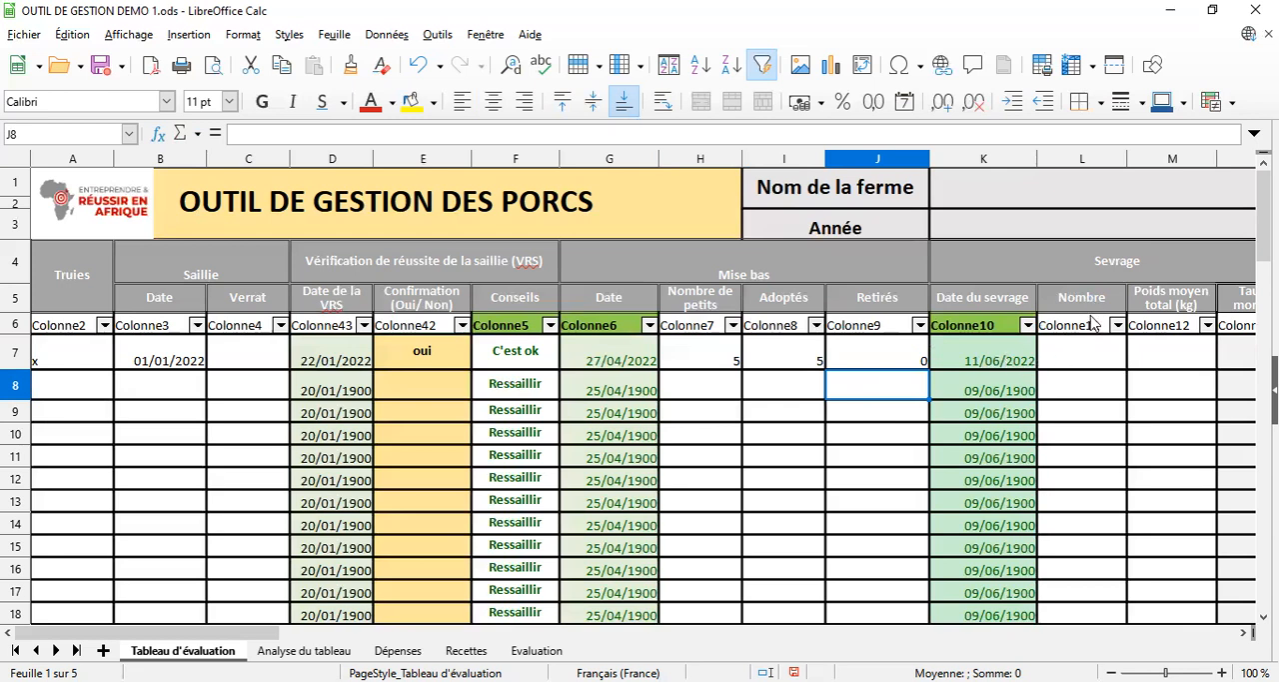
Enter 8 as the Sevrage Nombre for sow x in cell L7
{"action": "left_click", "coordinate": [1088, 362]}
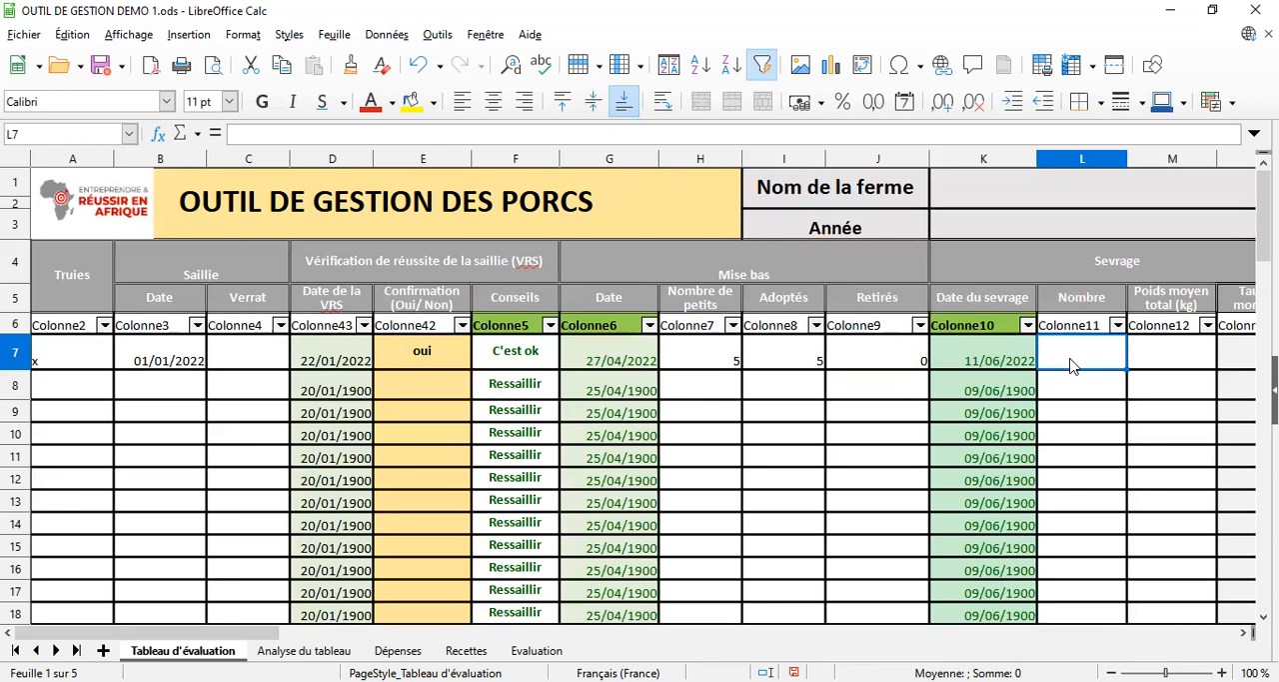
{"action": "type", "text": "8"}
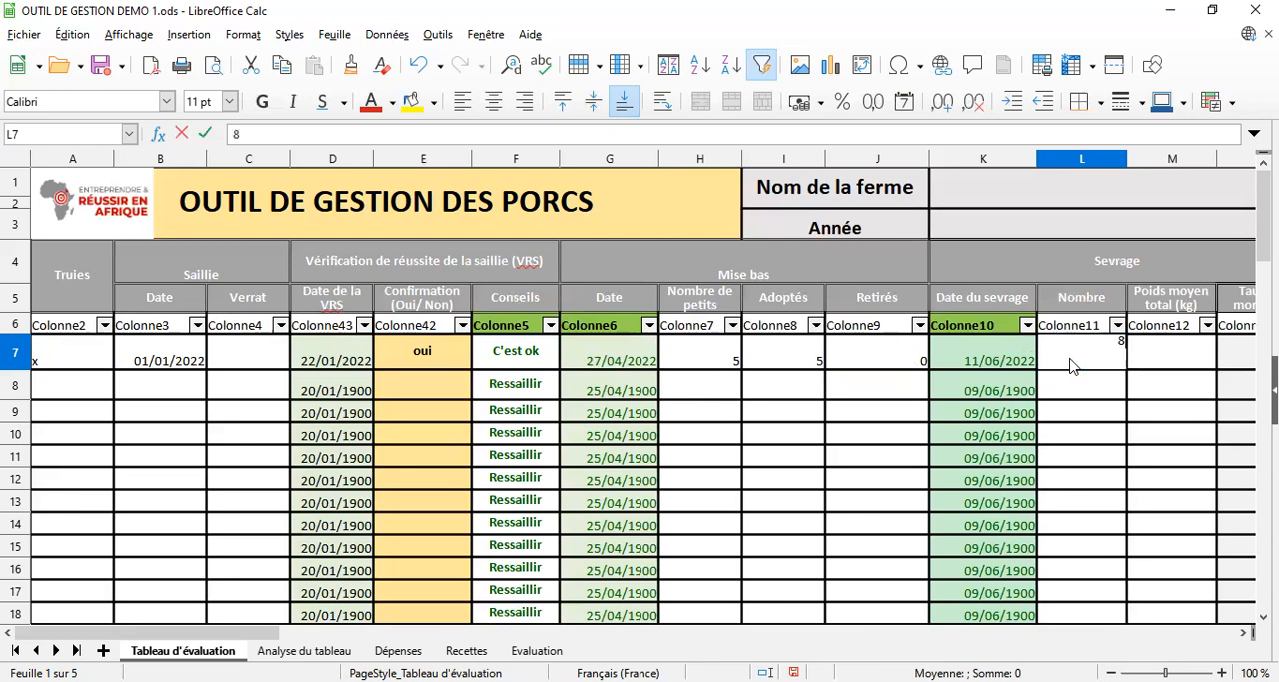
{"action": "left_click", "coordinate": [1244, 638]}
{"action": "left_click", "coordinate": [1244, 637]}
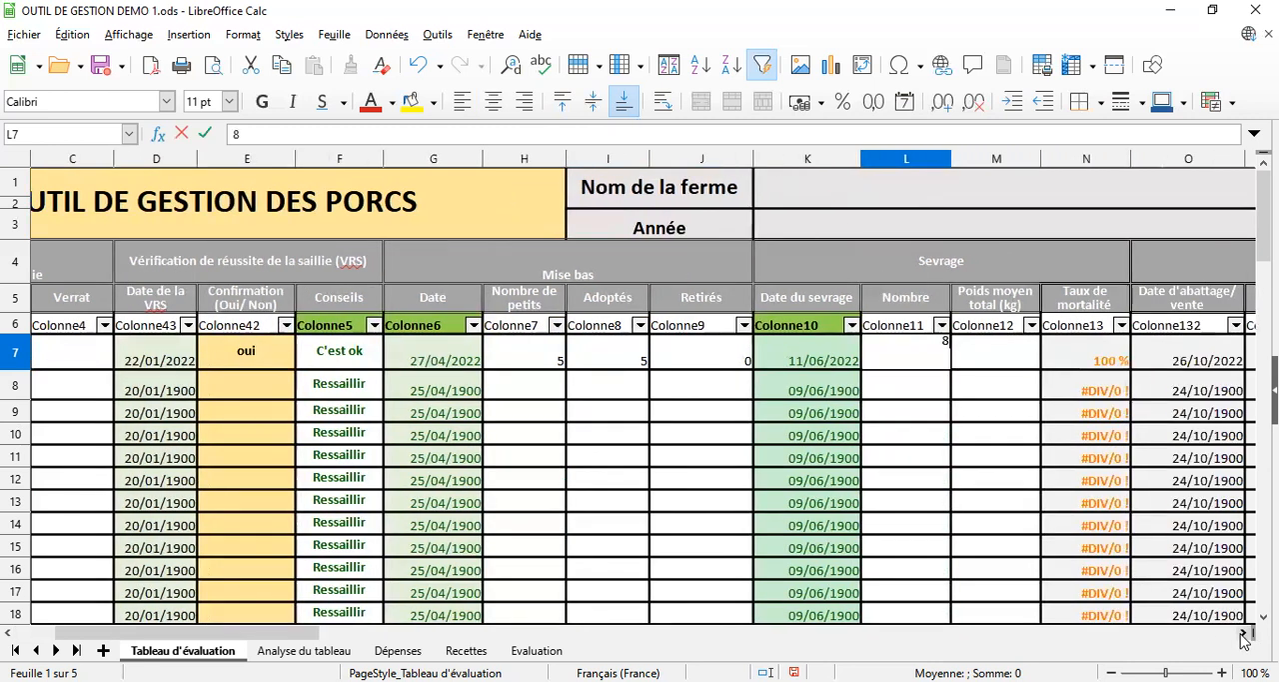
{"action": "left_click", "coordinate": [1244, 638]}
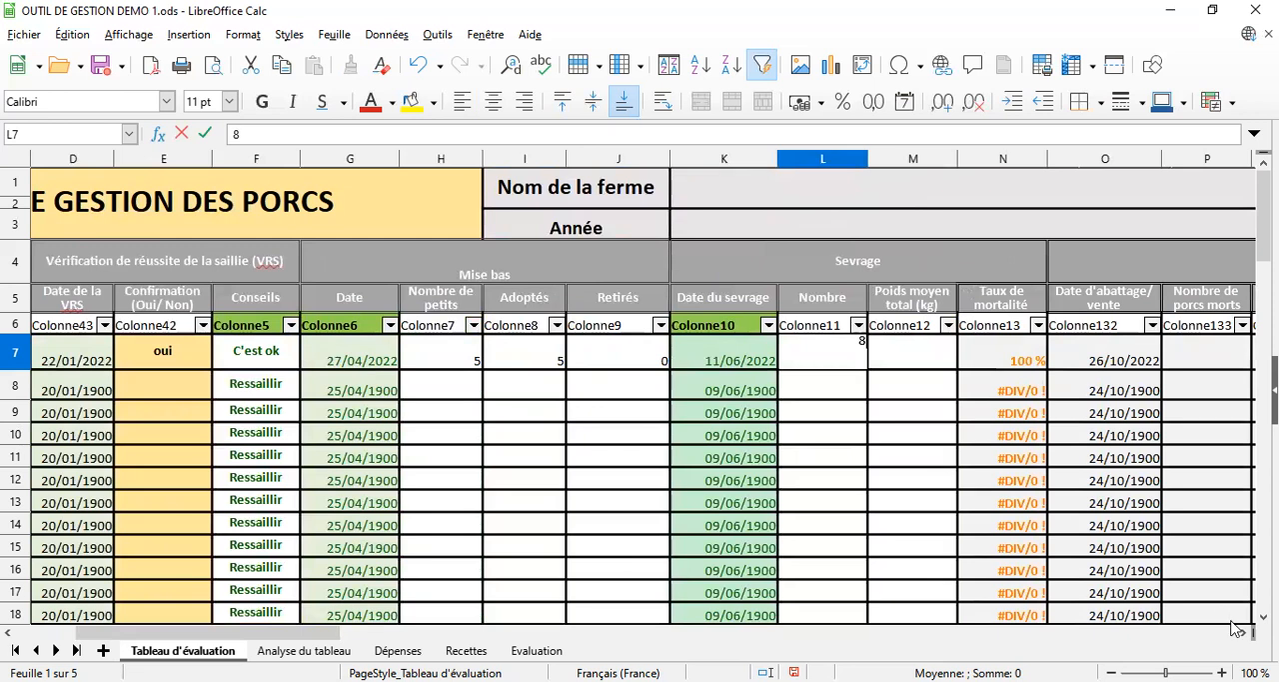
{"action": "left_click", "coordinate": [1244, 637]}
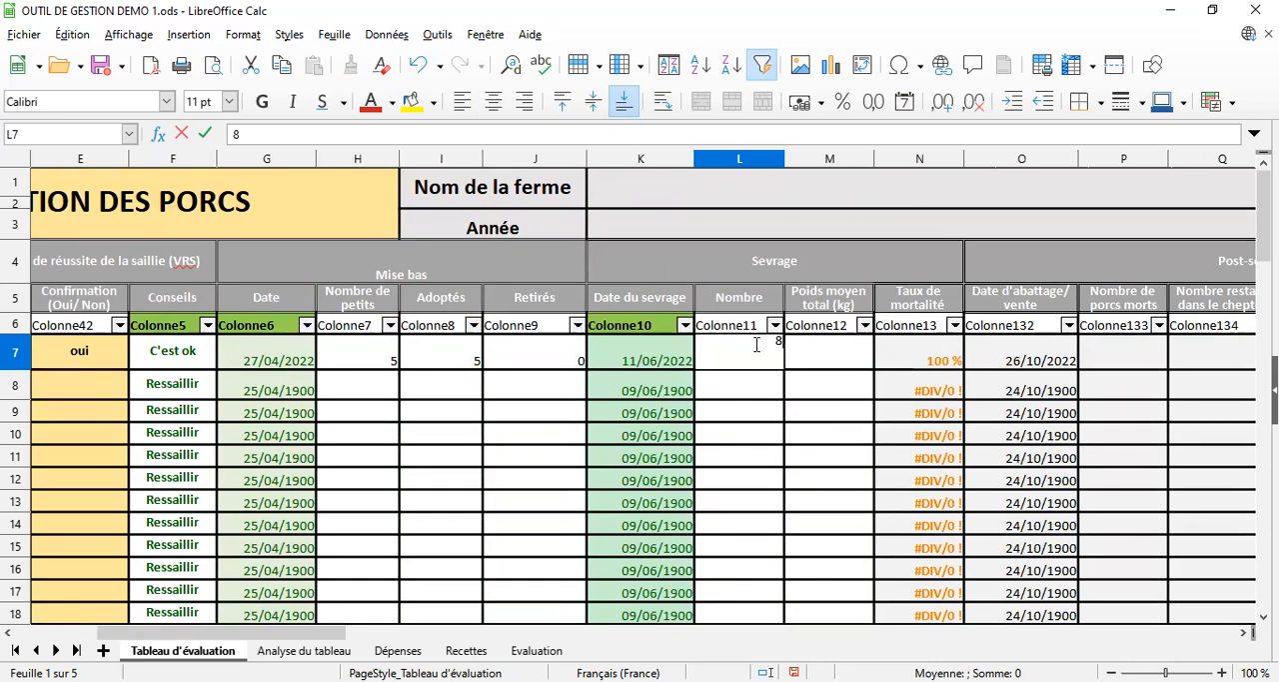
{"action": "key", "text": "BackSpace"}
{"action": "type", "text": "8"}
{"action": "key", "text": "Return"}
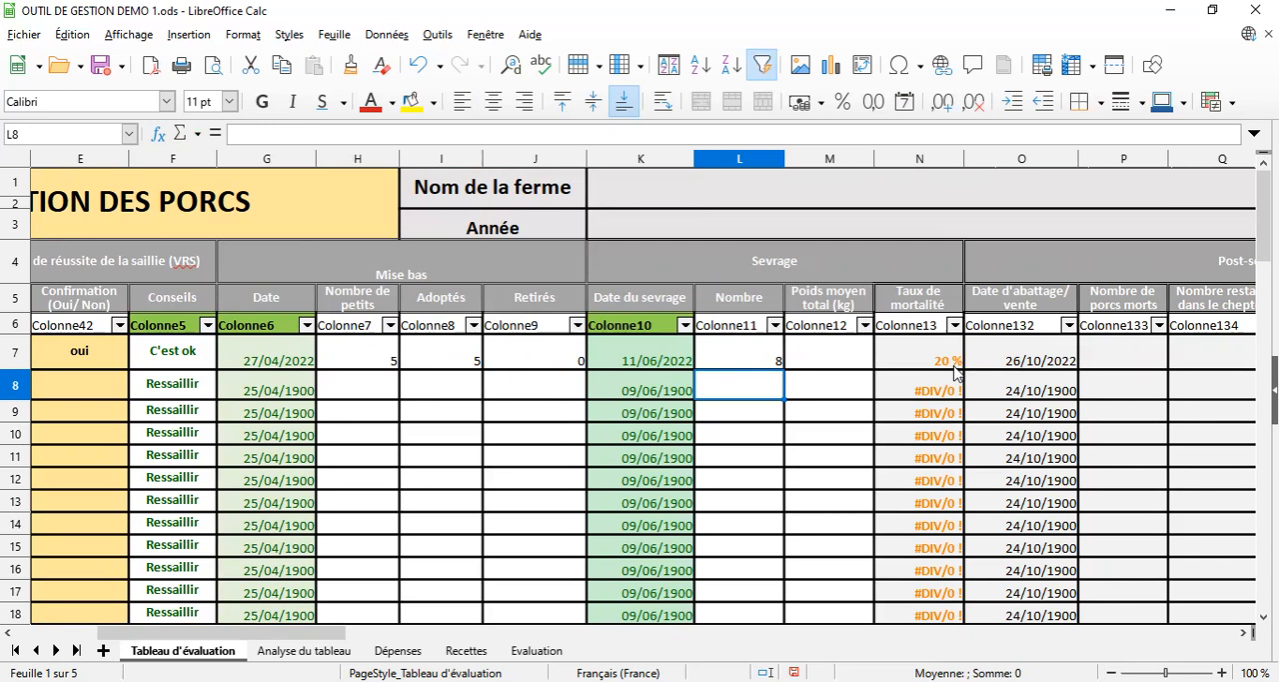
Enter 90 as the Poids moyen total (kg) at weaning for sow x in cell M7
{"action": "left_click", "coordinate": [828, 359]}
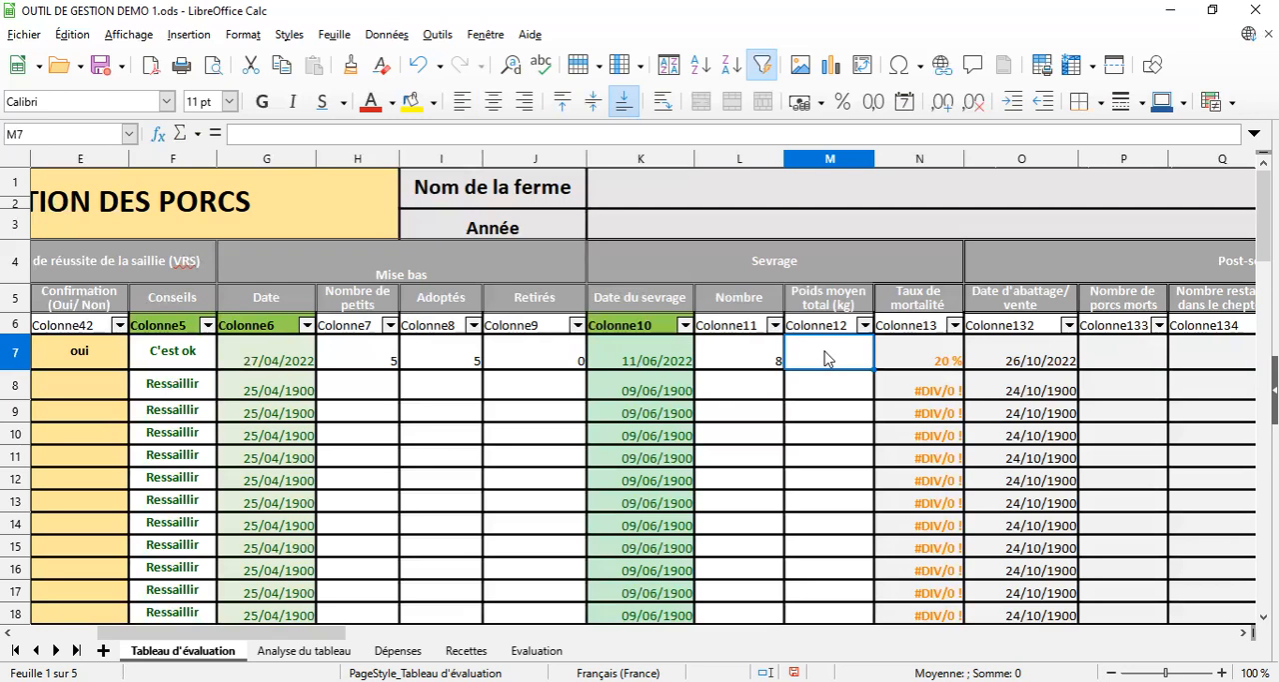
{"action": "type", "text": "90"}
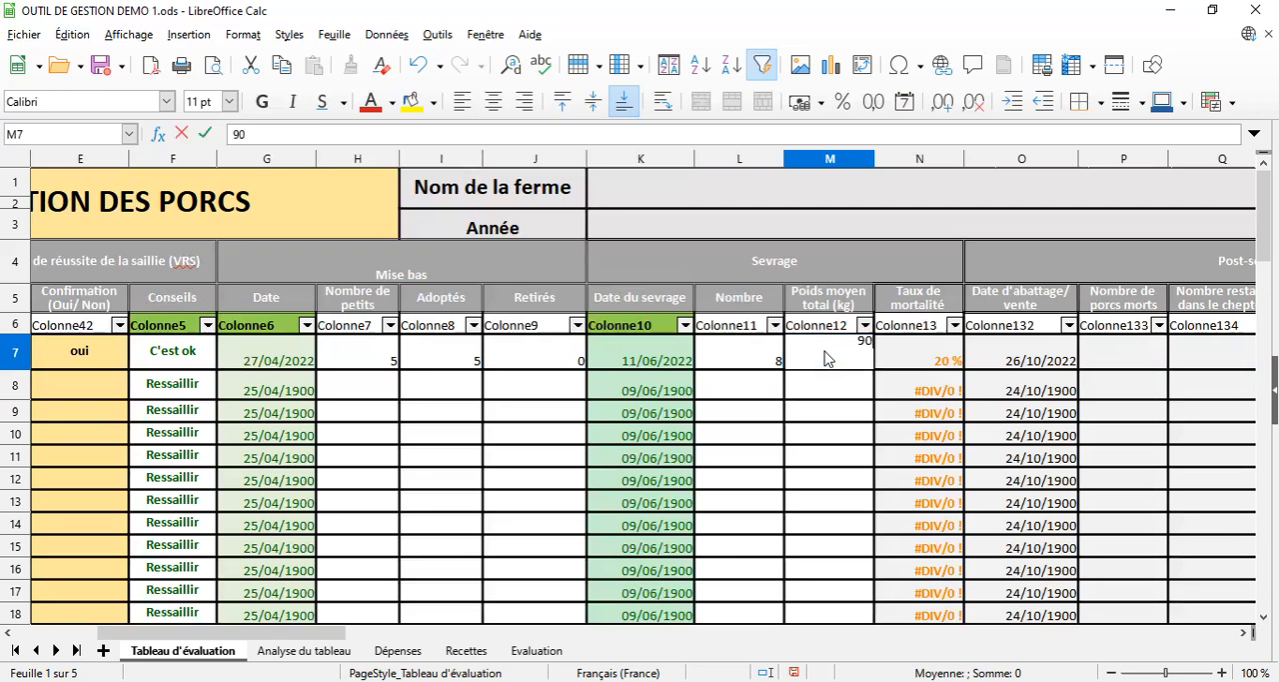
{"action": "key", "text": "Return"}
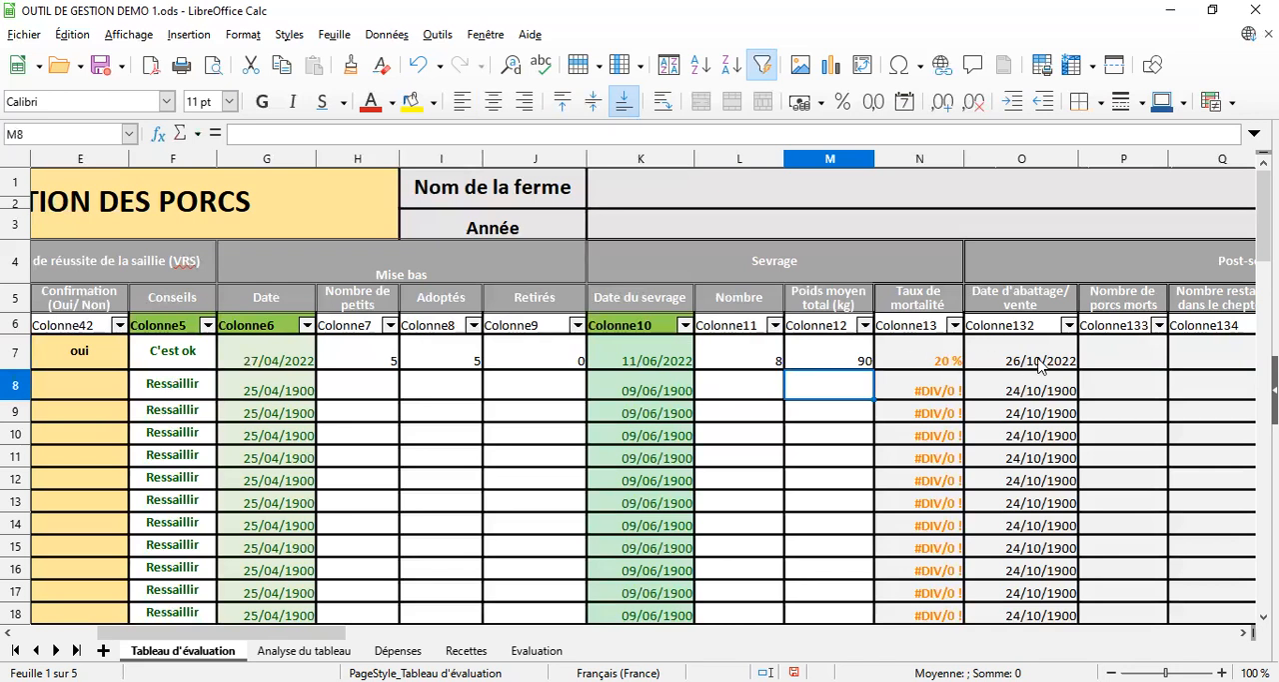
Enter 0 as the post-sevrage Nombre de porcs morts for sow x in cell P7
{"action": "left_click", "coordinate": [1243, 633]}
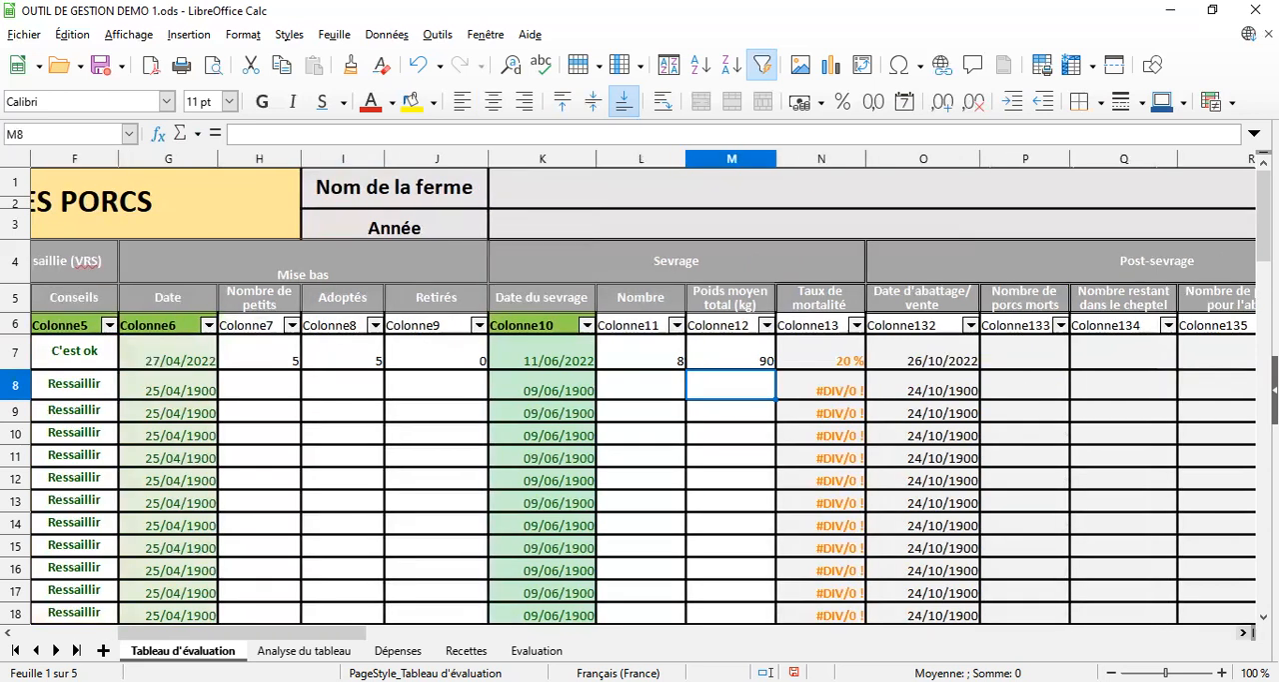
{"action": "left_click", "coordinate": [1244, 632]}
{"action": "left_click", "coordinate": [1244, 632]}
{"action": "left_click", "coordinate": [1243, 632]}
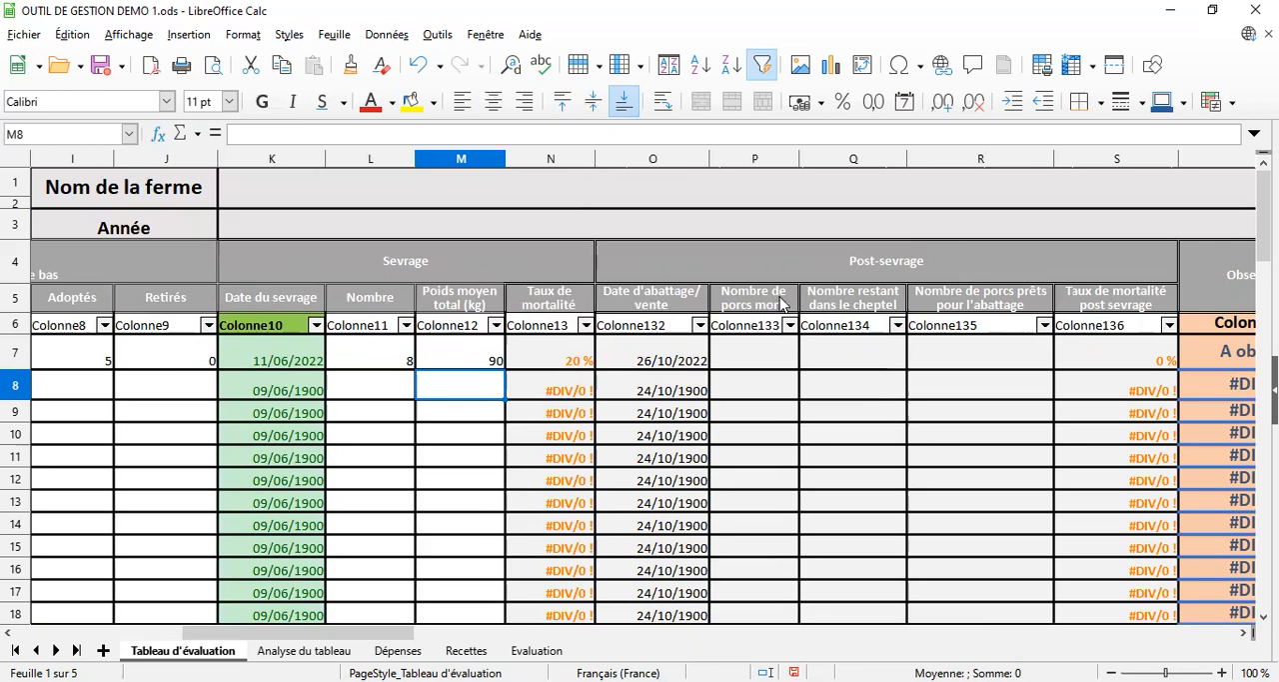
{"action": "left_click", "coordinate": [760, 364]}
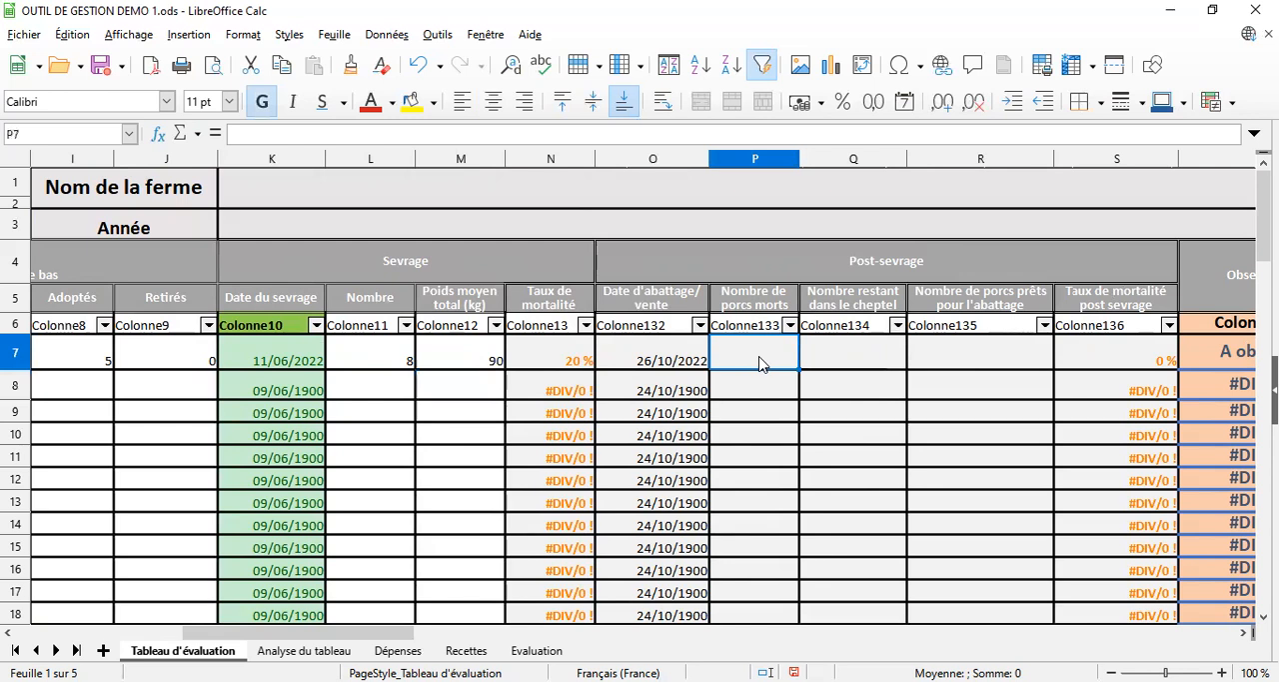
{"action": "type", "text": "0"}
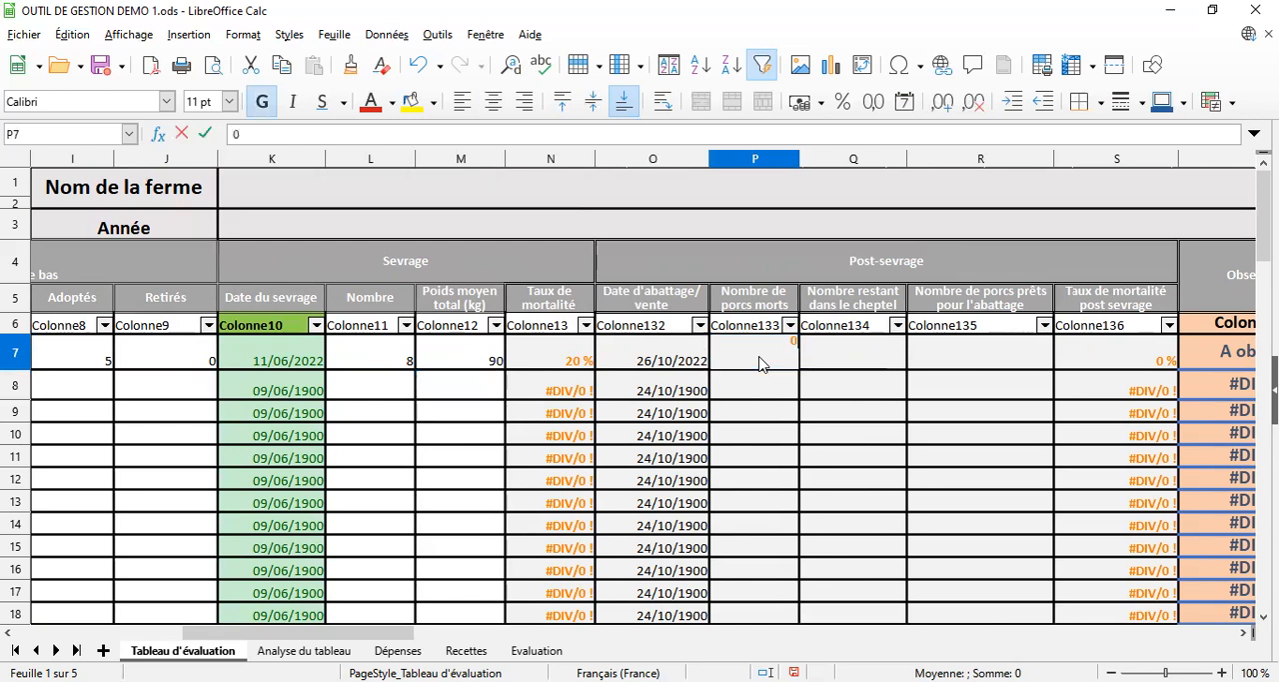
{"action": "key", "text": "Return"}
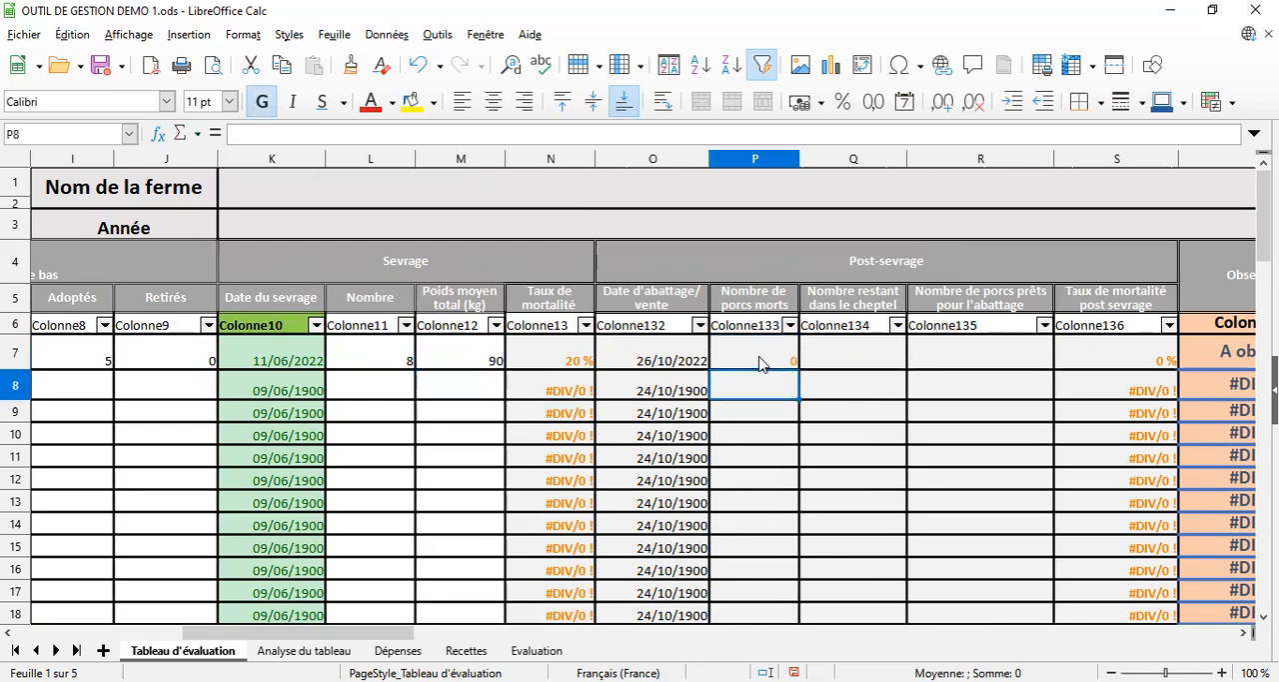
Enter 8 as the Nombre restant dans le cheptel in cell Q7 and 5 as the Nombre de porcs prêts pour l'abattage in cell R7
{"action": "left_click", "coordinate": [866, 361]}
{"action": "type", "text": "8"}
{"action": "key", "text": "Return"}
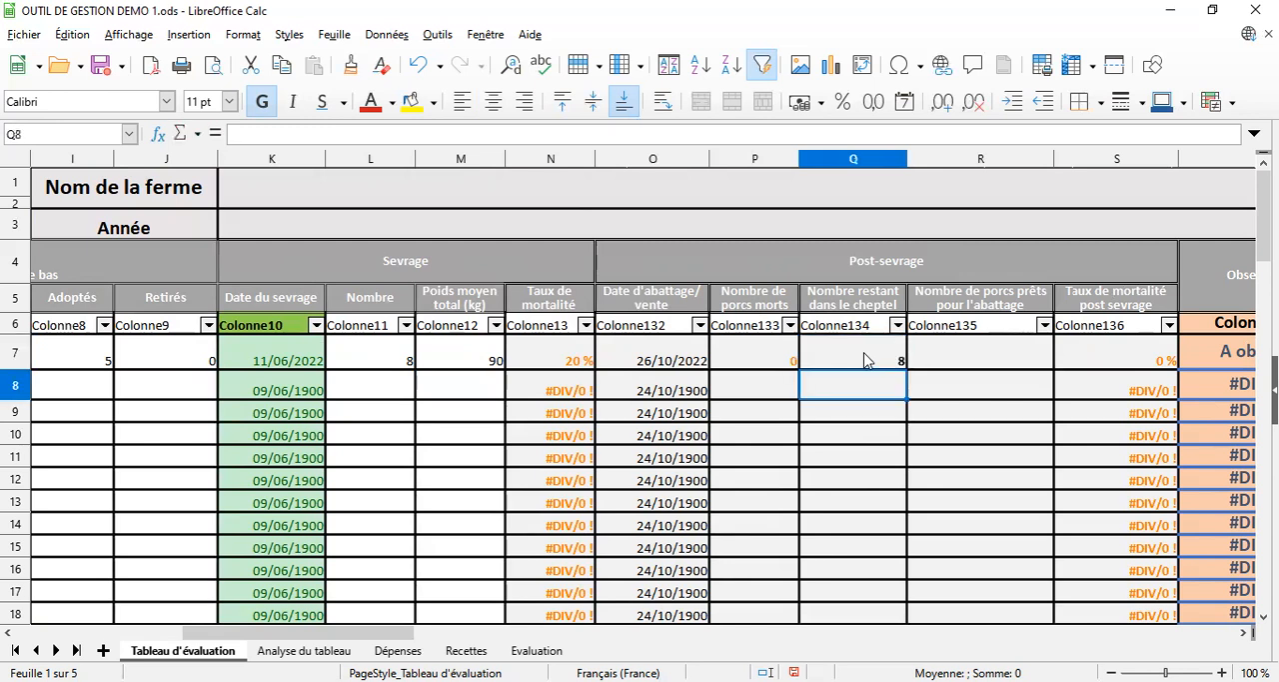
{"action": "left_click", "coordinate": [988, 361]}
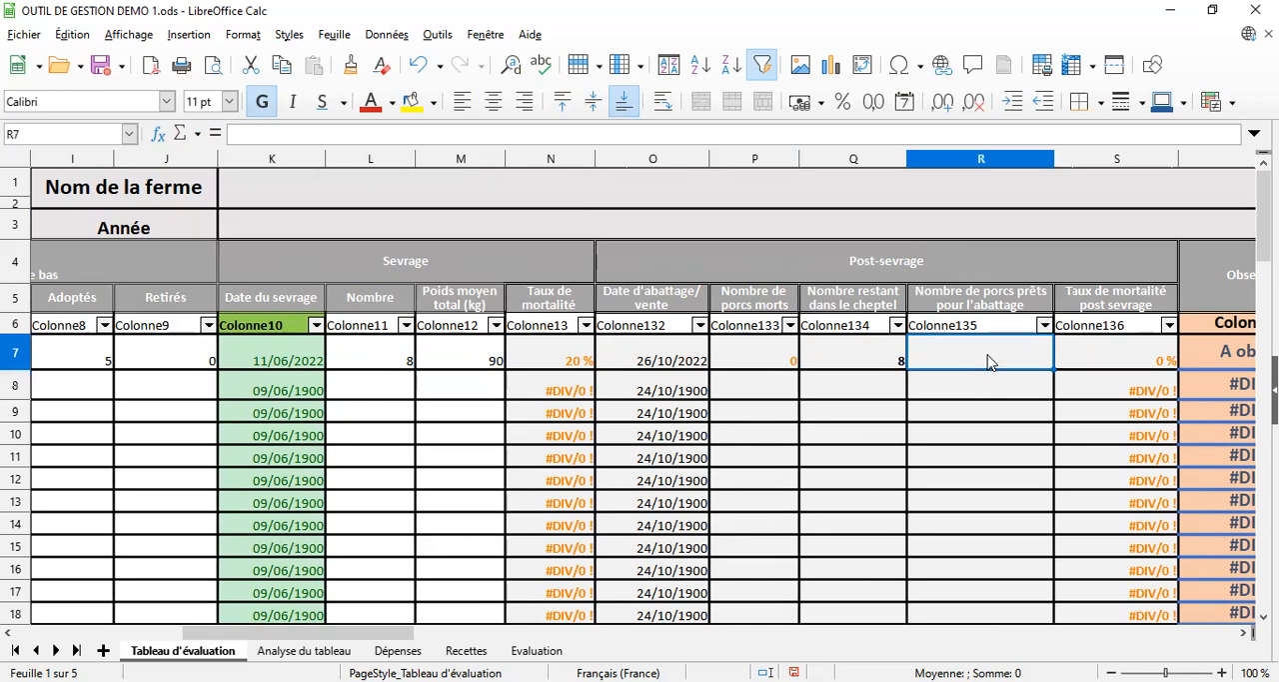
{"action": "type", "text": "5"}
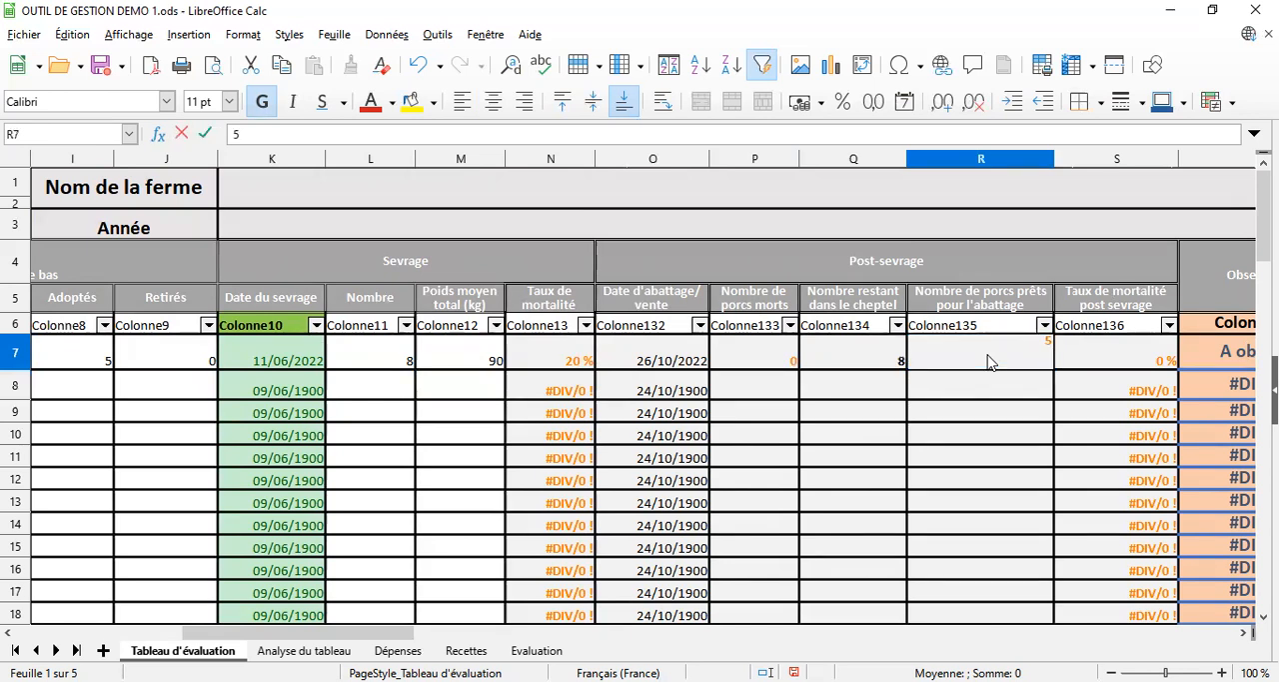
{"action": "key", "text": "Return"}
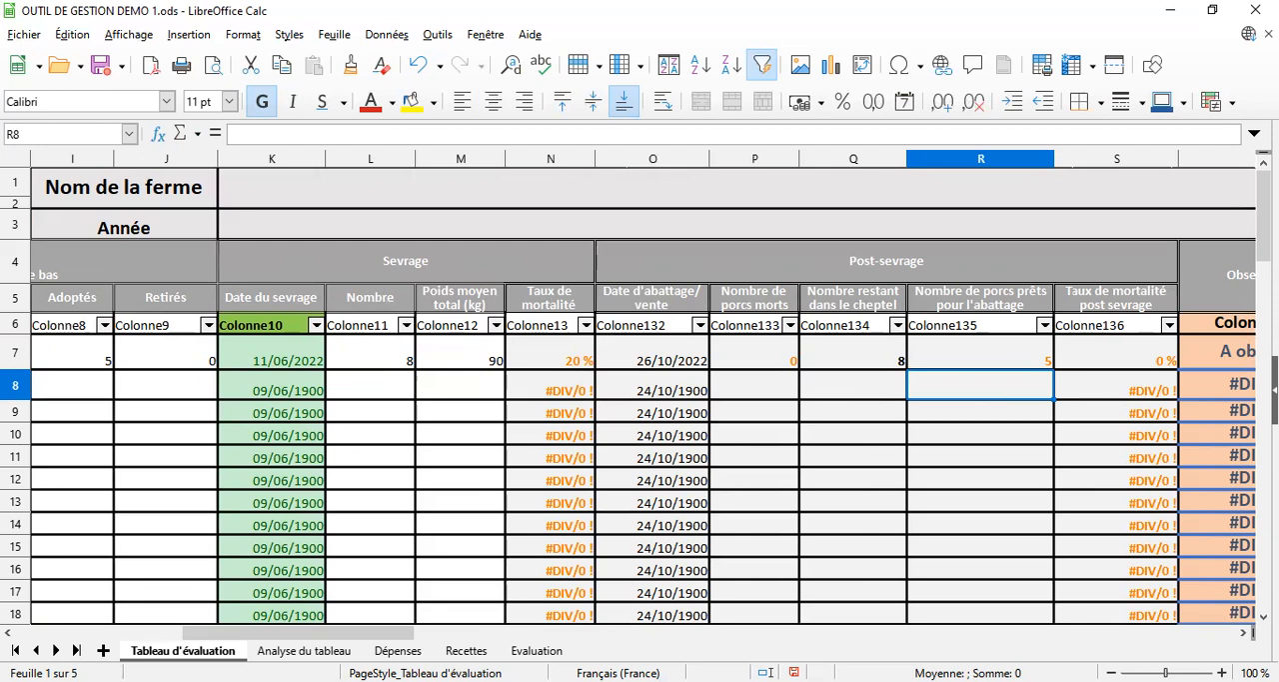
Widen the Observation column (column T) slightly
{"action": "left_click", "coordinate": [1245, 632]}
{"action": "left_click", "coordinate": [1244, 632]}
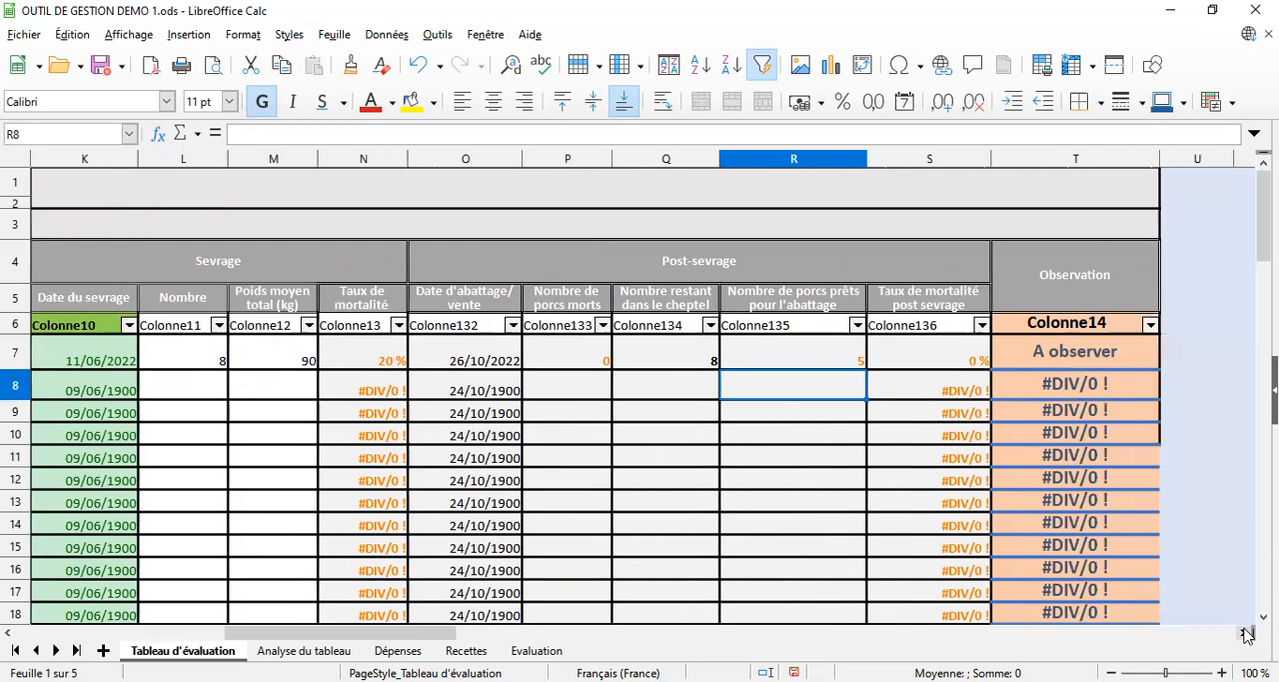
{"action": "left_click", "coordinate": [1101, 287]}
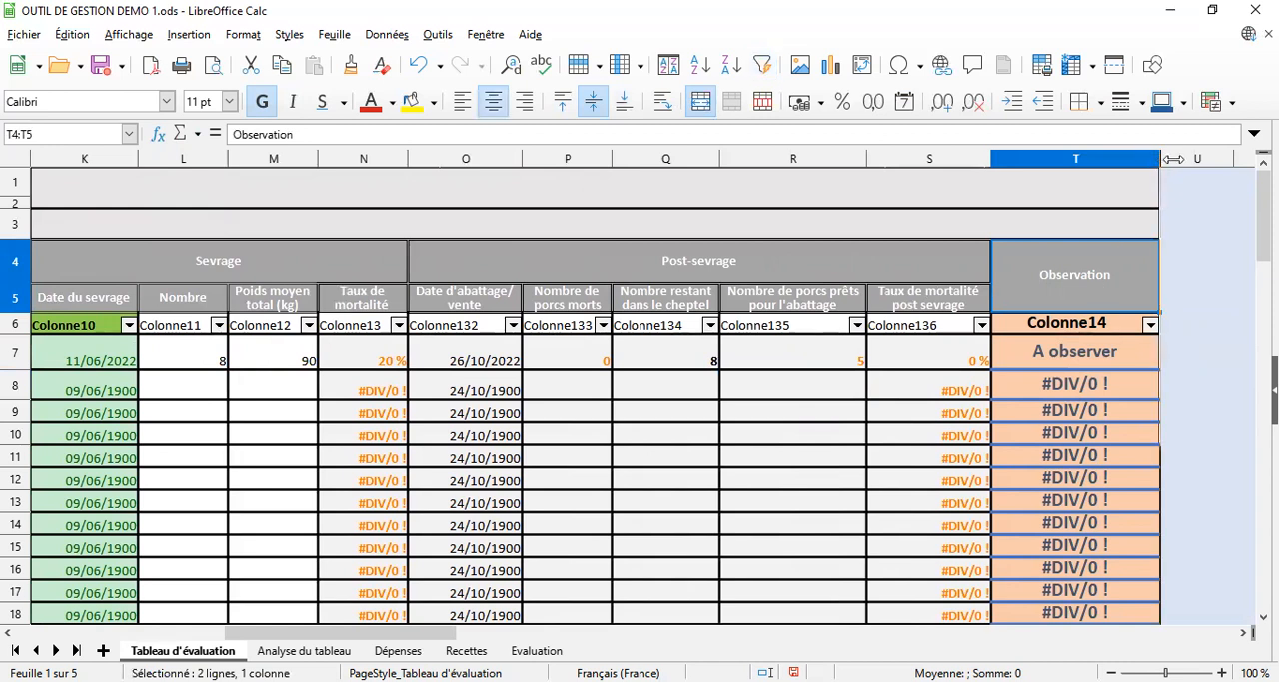
{"action": "left_click_drag", "start_coordinate": [1160, 159], "coordinate": [1211, 157]}
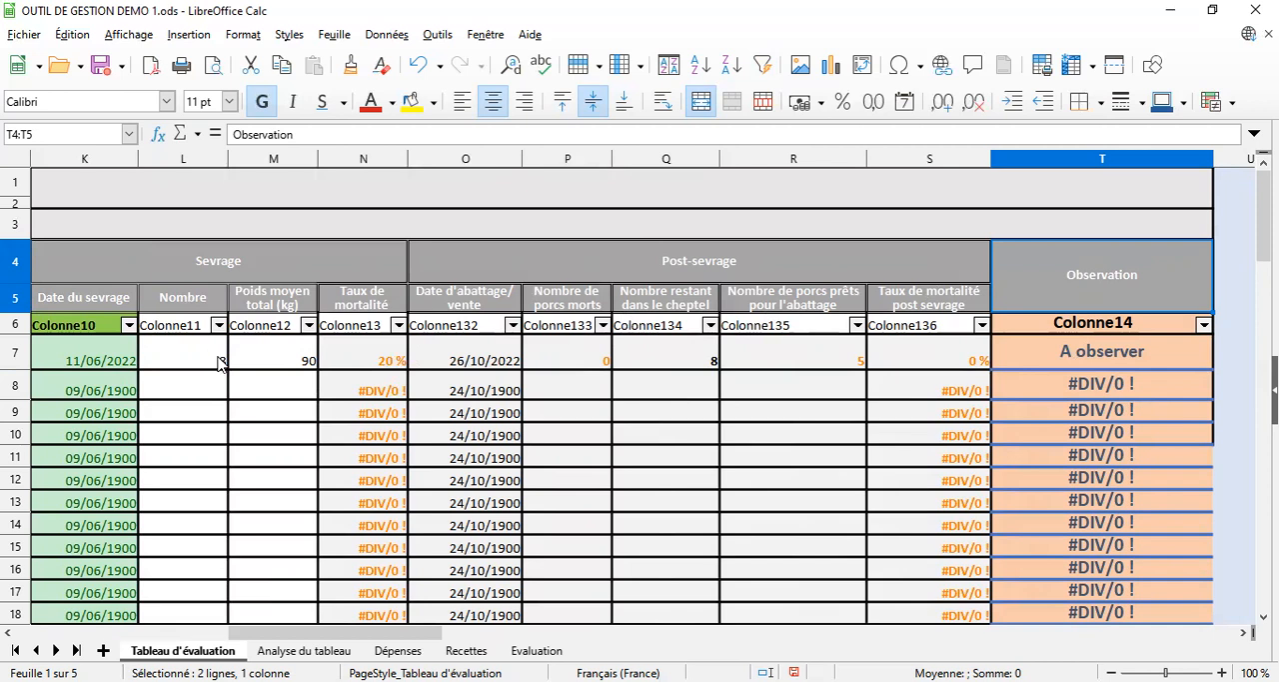
Replace the Sevrage Nombre in cell L7 with 10 to test the Observation formula
{"action": "left_click", "coordinate": [220, 364]}
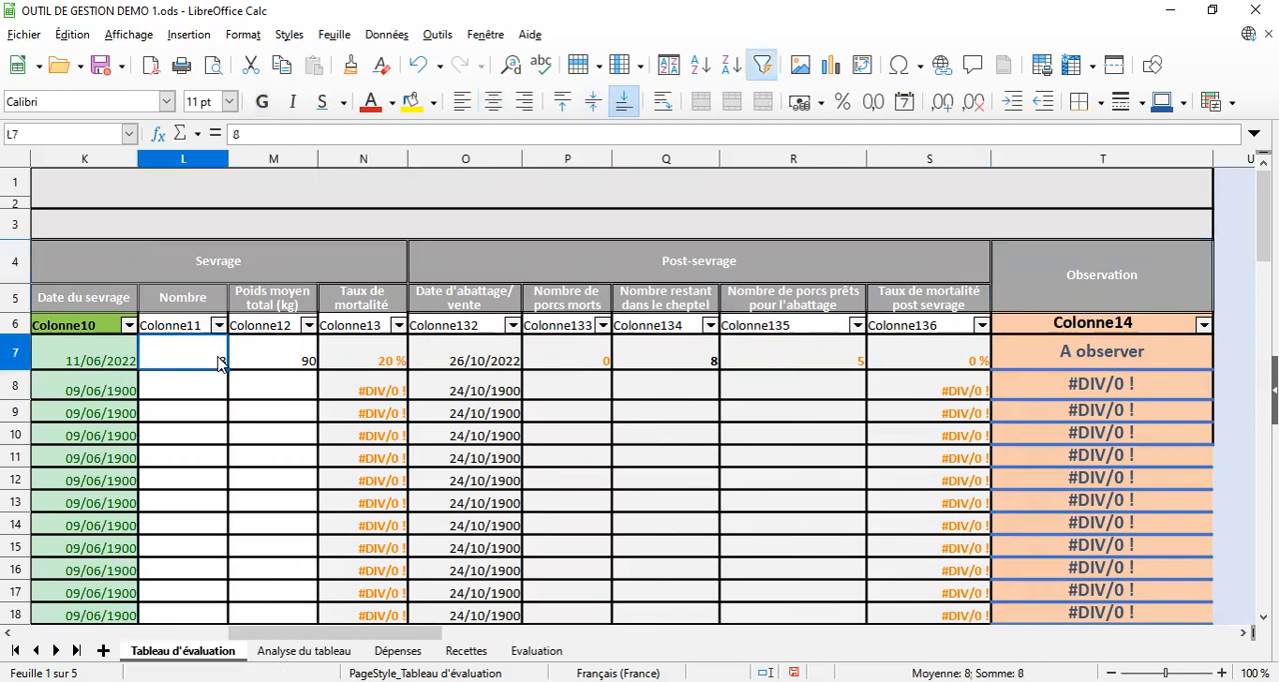
{"action": "type", "text": "10"}
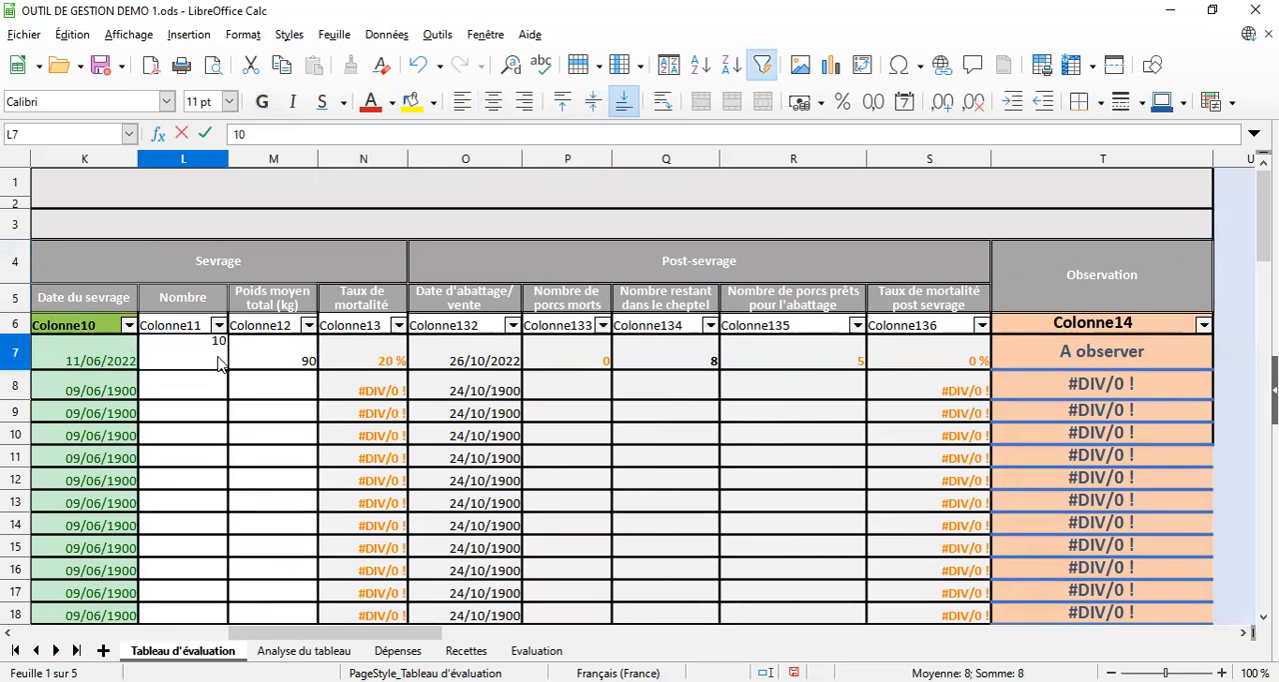
{"action": "key", "text": "Return"}
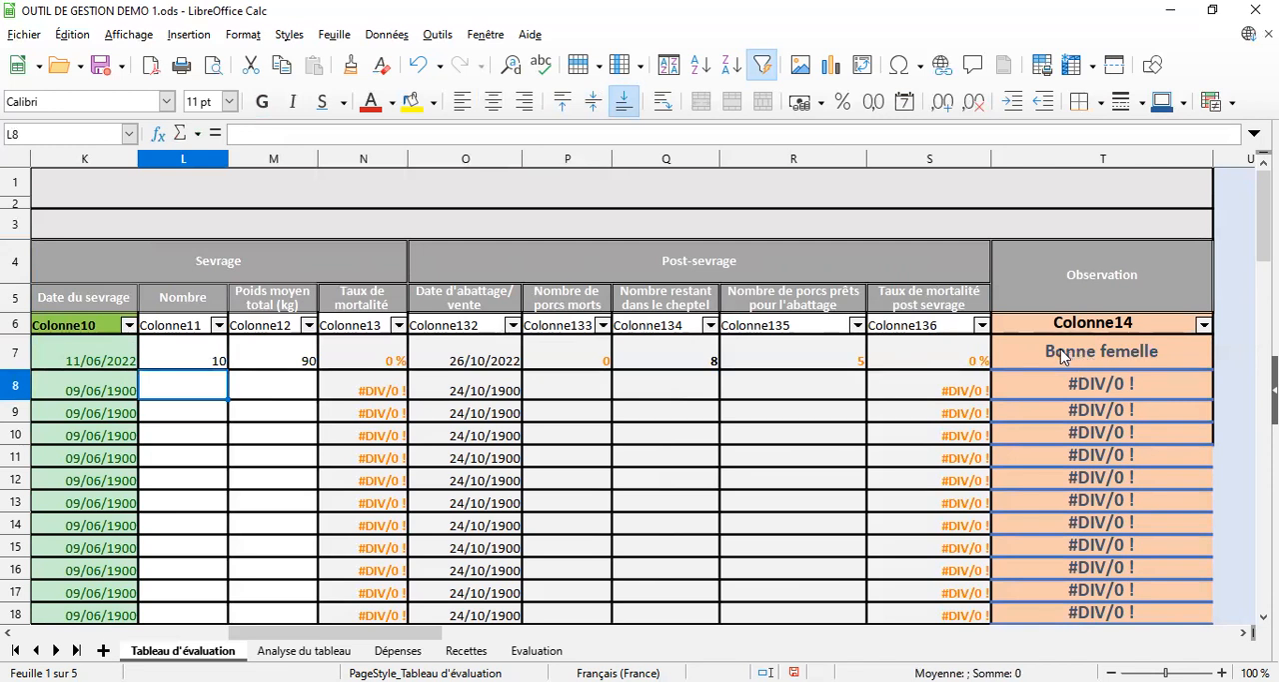
Set the Sevrage Nombre for sow x in cell L7 back to 8
{"action": "left_click", "coordinate": [193, 365]}
{"action": "type", "text": "8"}
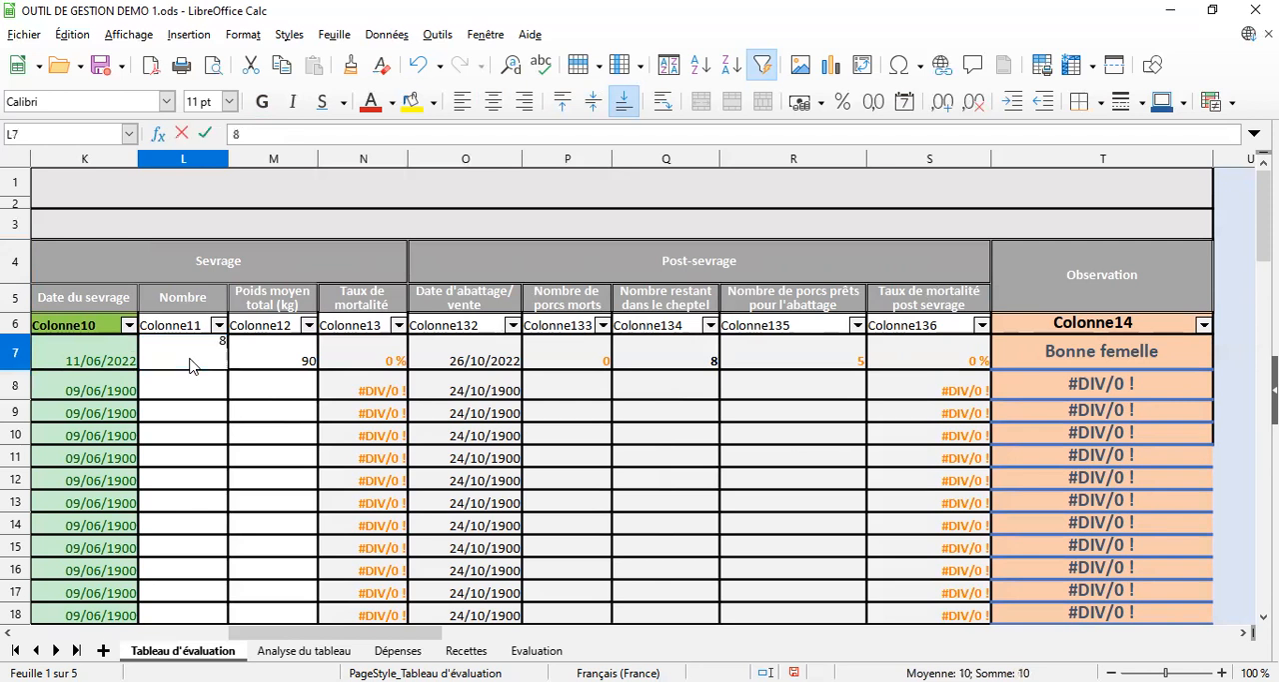
{"action": "key", "text": "Return"}
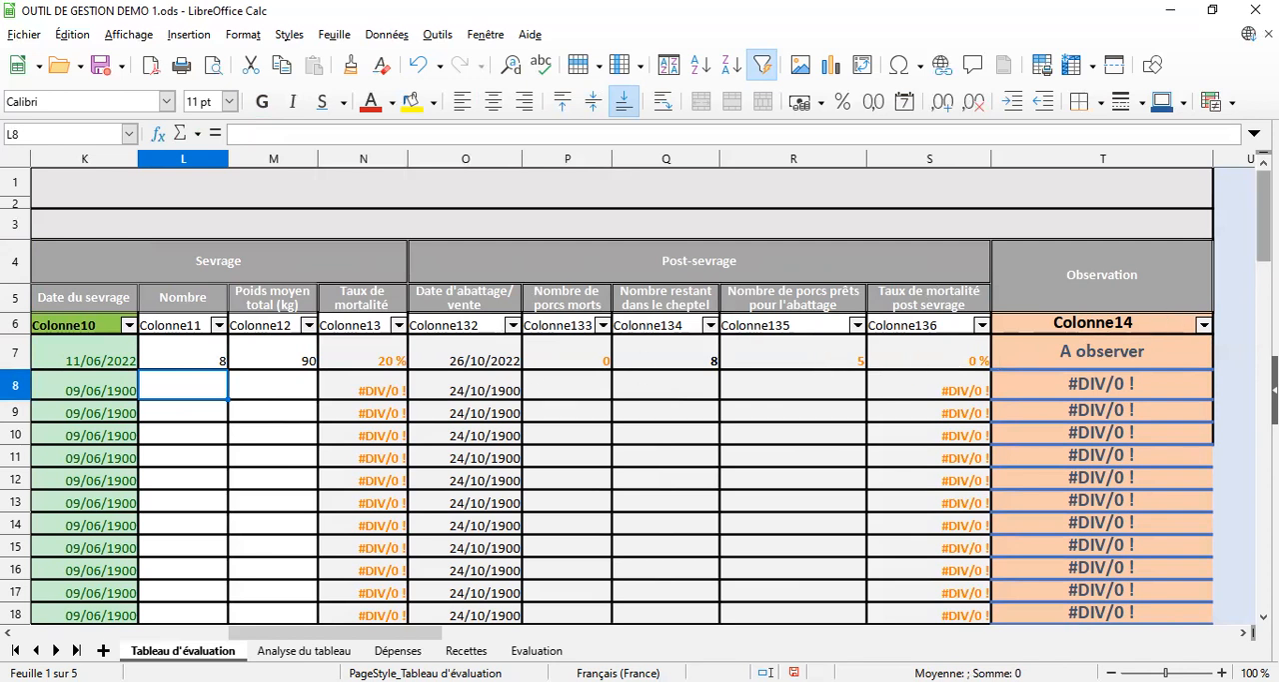
View the rest of the Tableau d'évaluation, including its lower rows, and the chart on the Analyse du tableau sheet
{"action": "left_click_drag", "start_coordinate": [1264, 240], "coordinate": [1264, 263]}
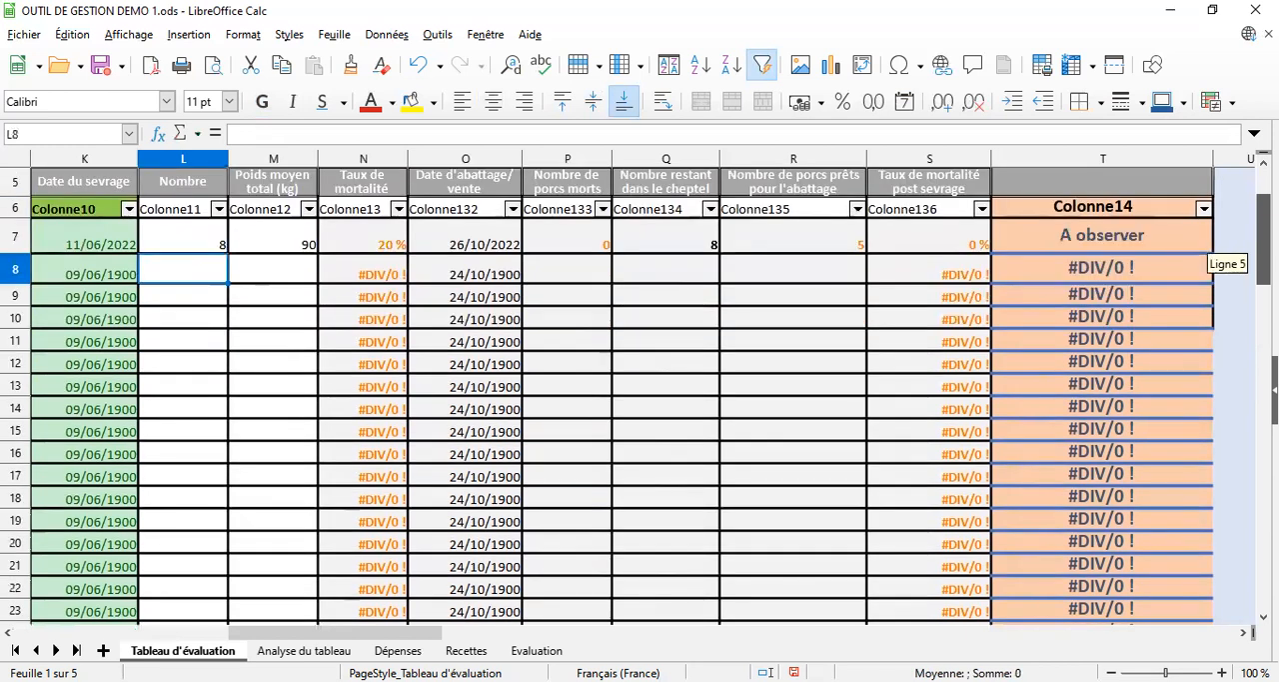
{"action": "left_click_drag", "start_coordinate": [1265, 263], "coordinate": [1264, 240]}
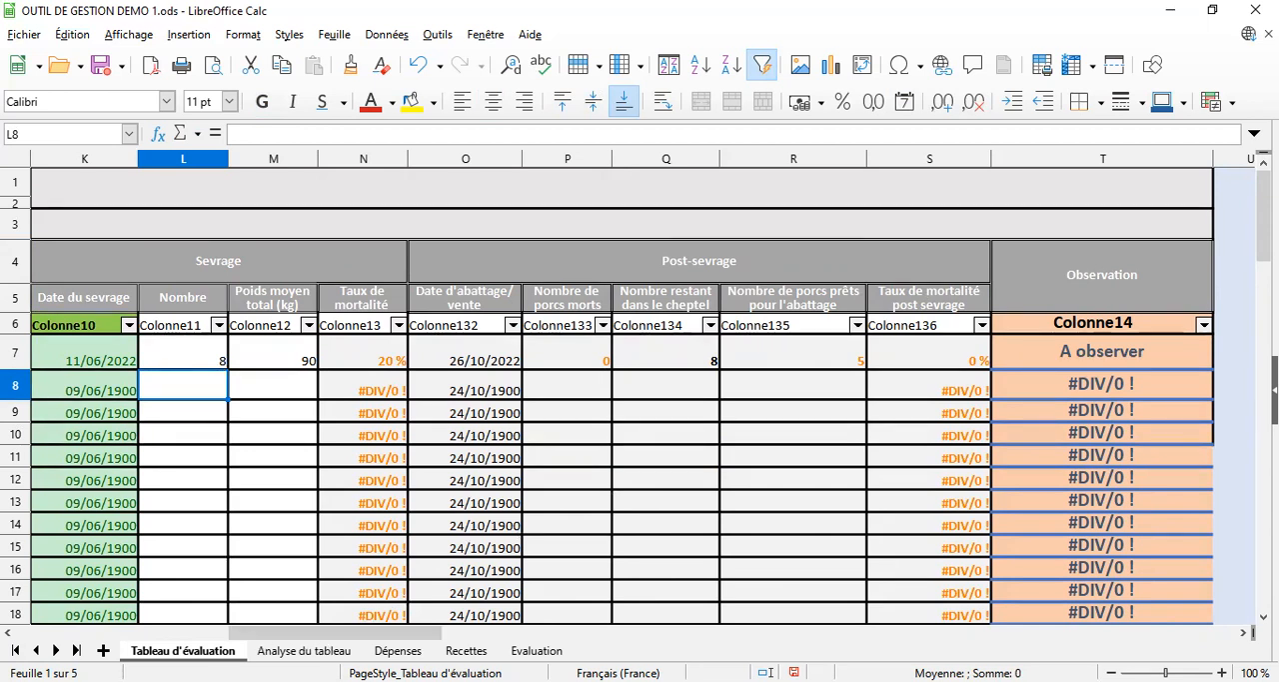
{"action": "key", "text": "ctrl+Page_Down"}
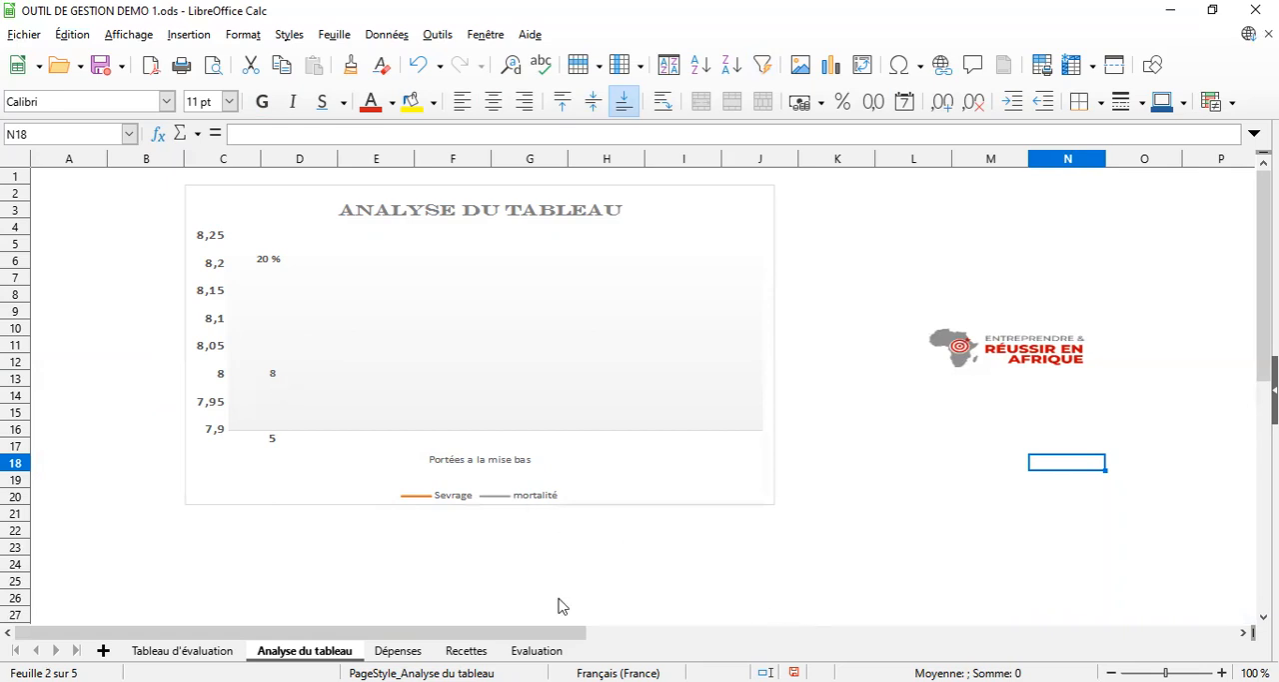
On the Dépenses sheet, enter 05/05/22 as the Date in cell A6 of the Alimentation table
{"action": "left_click", "coordinate": [410, 651]}
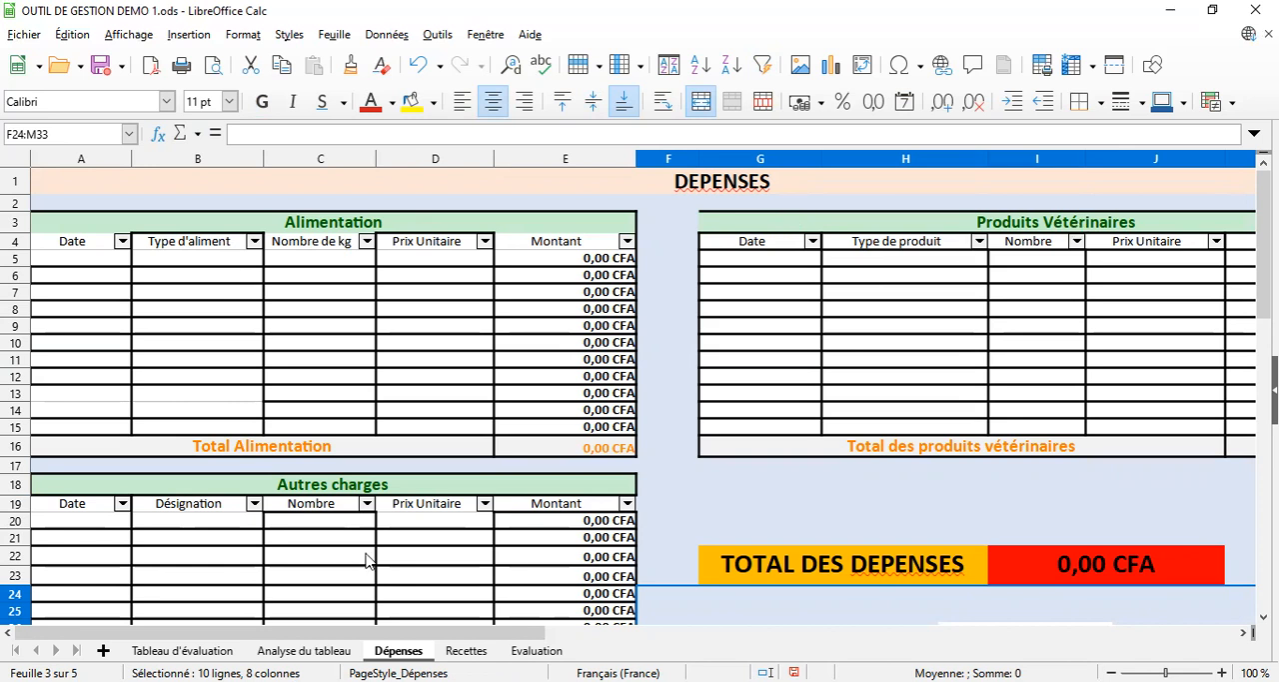
{"action": "left_click", "coordinate": [80, 280]}
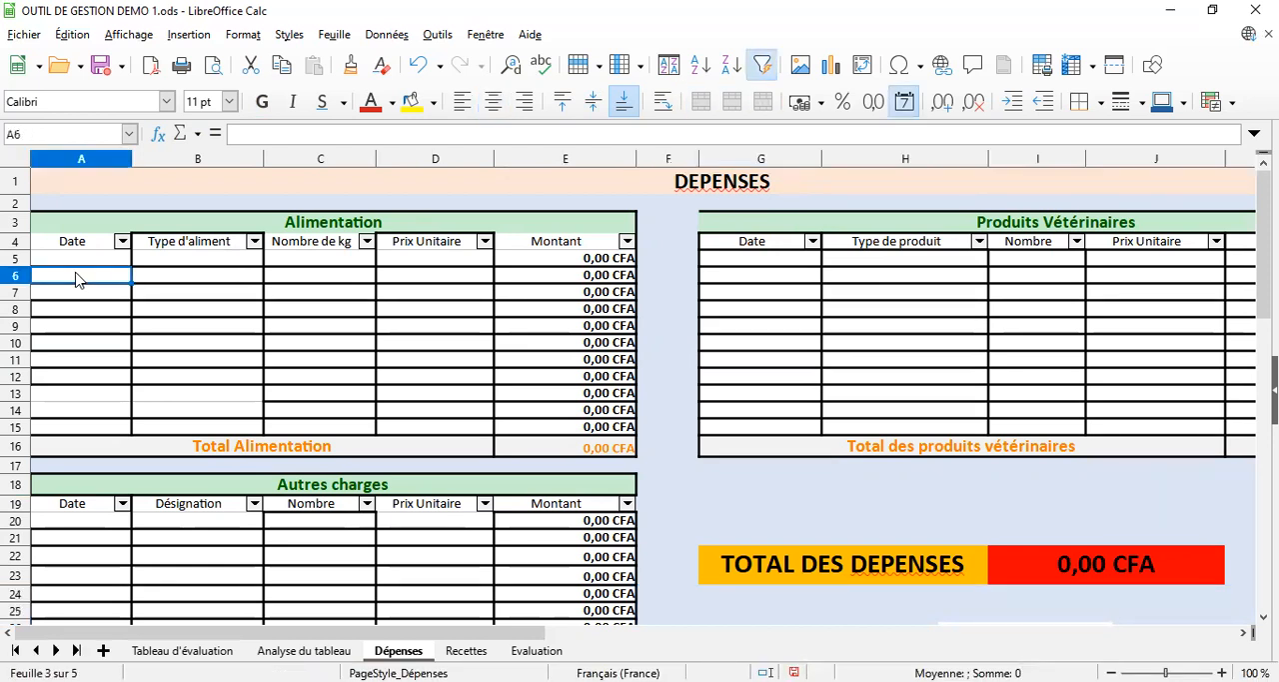
{"action": "type", "text": "05/05/22"}
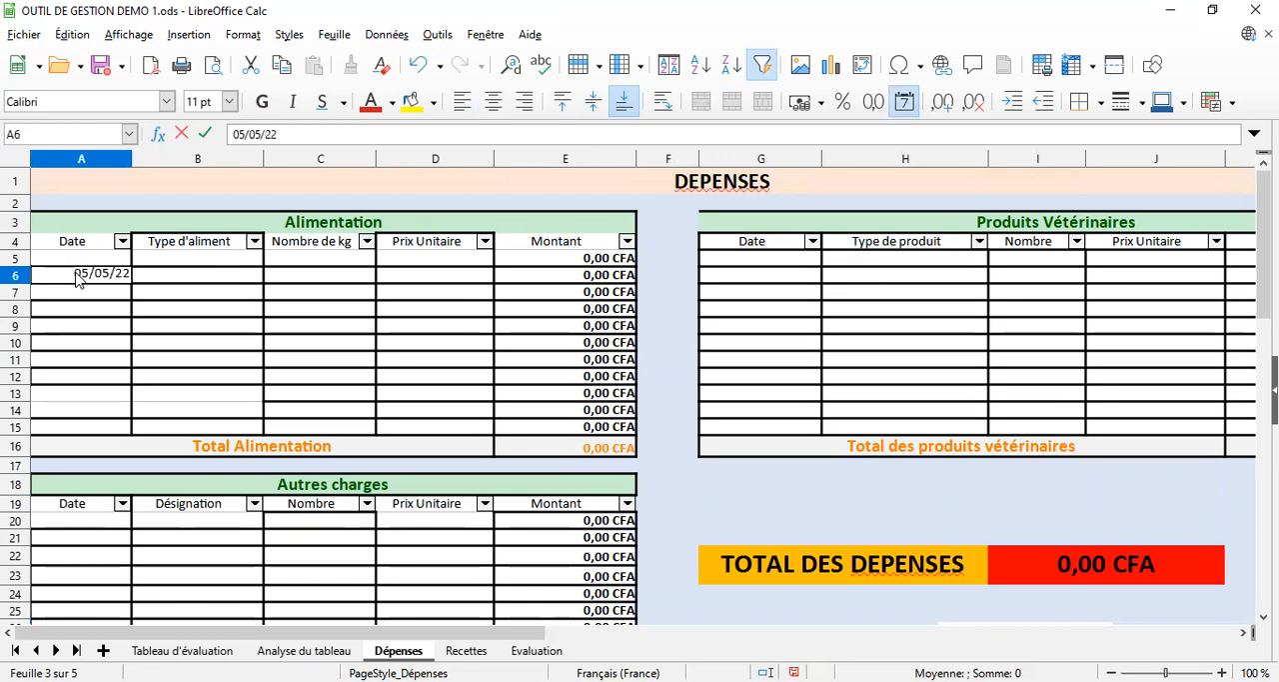
{"action": "key", "text": "Return"}
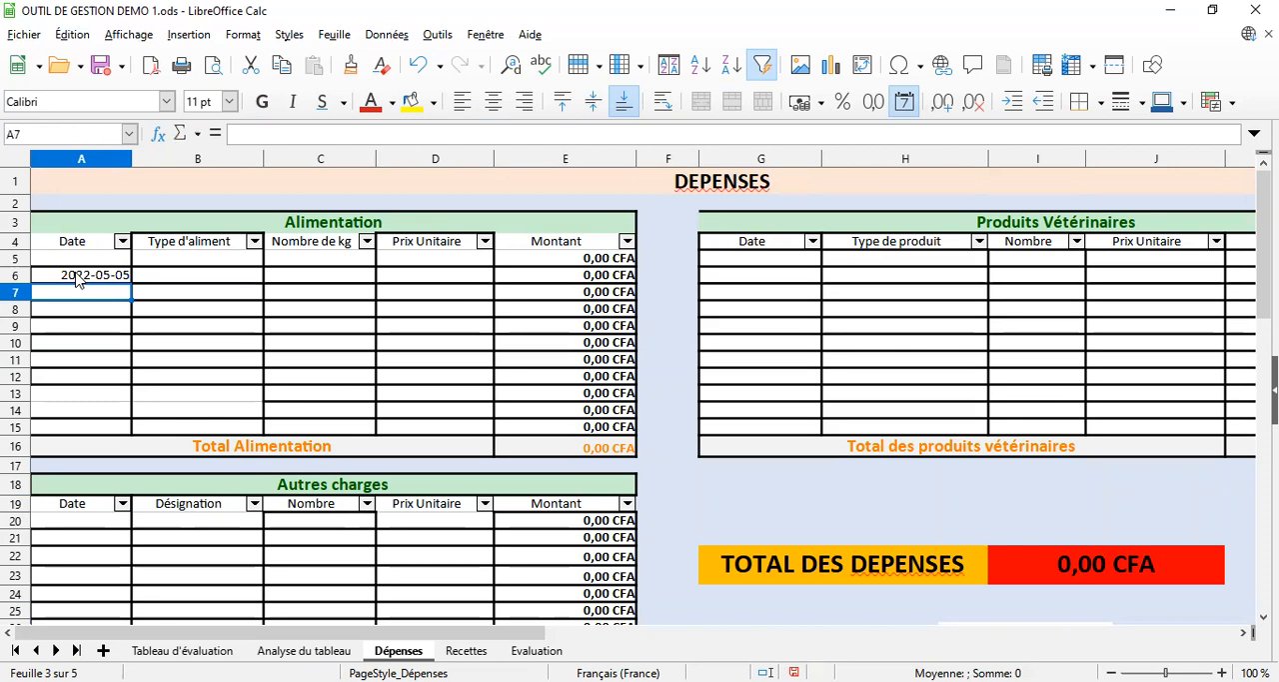
Enter engraissement as the Type d'aliment in cell B6
{"action": "left_click", "coordinate": [182, 278]}
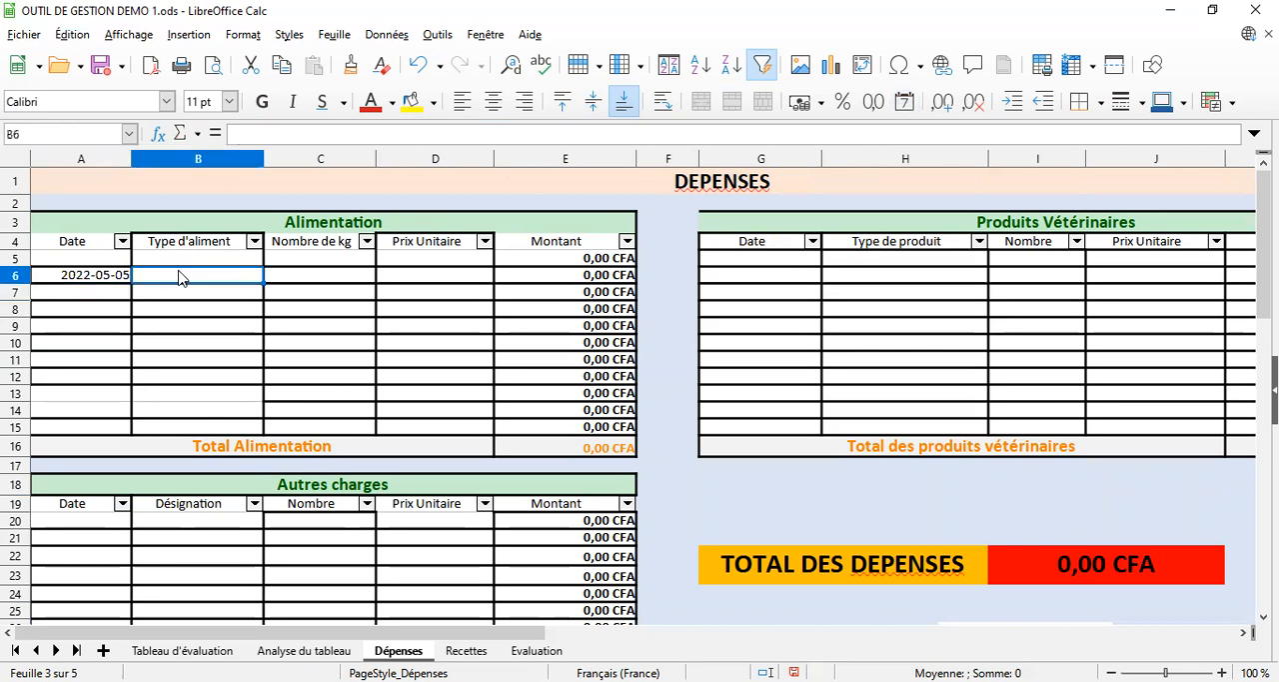
{"action": "type", "text": "en"}
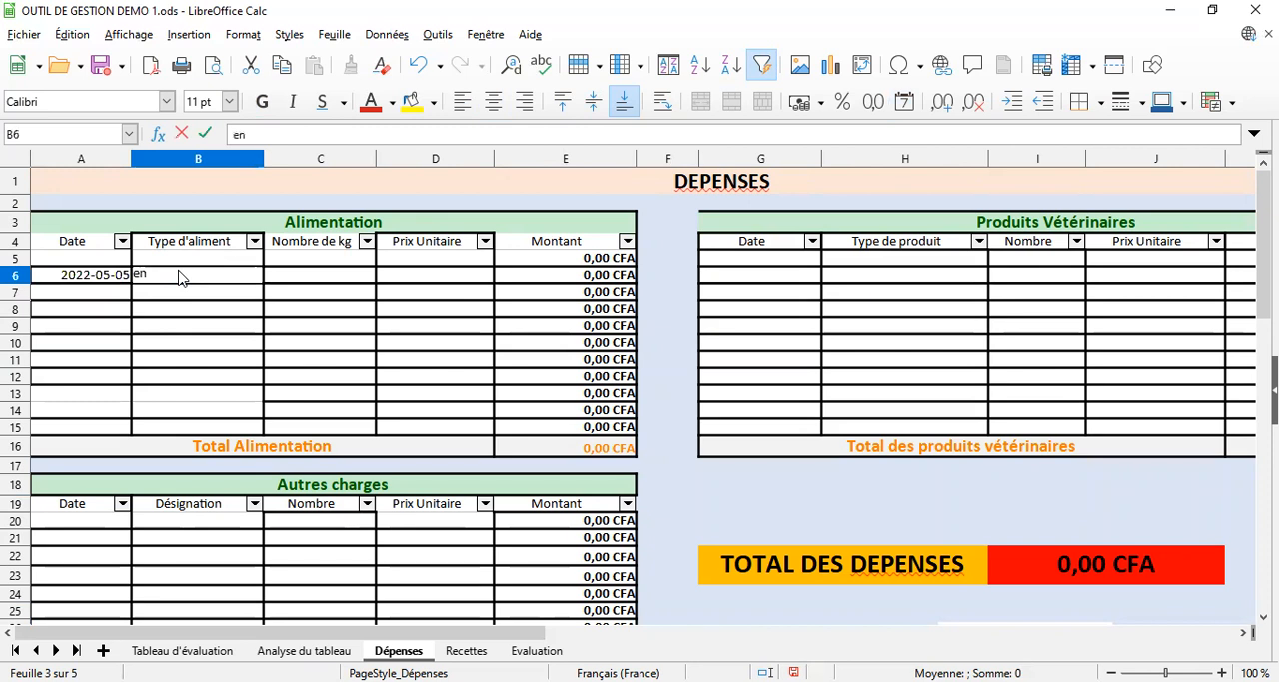
{"action": "type", "text": "graissement"}
{"action": "key", "text": "Return"}
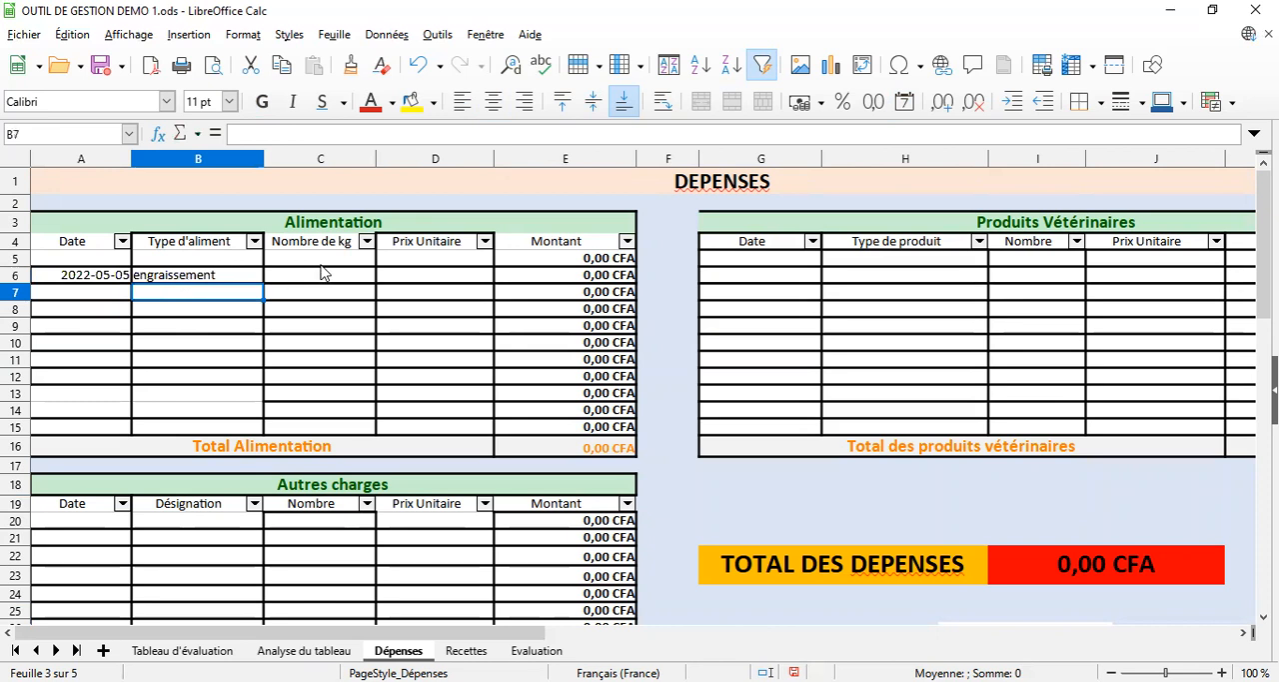
Enter 10 as the Nombre de kg in cell C6 and 3000 as the Prix Unitaire in cell D6
{"action": "left_click", "coordinate": [324, 277]}
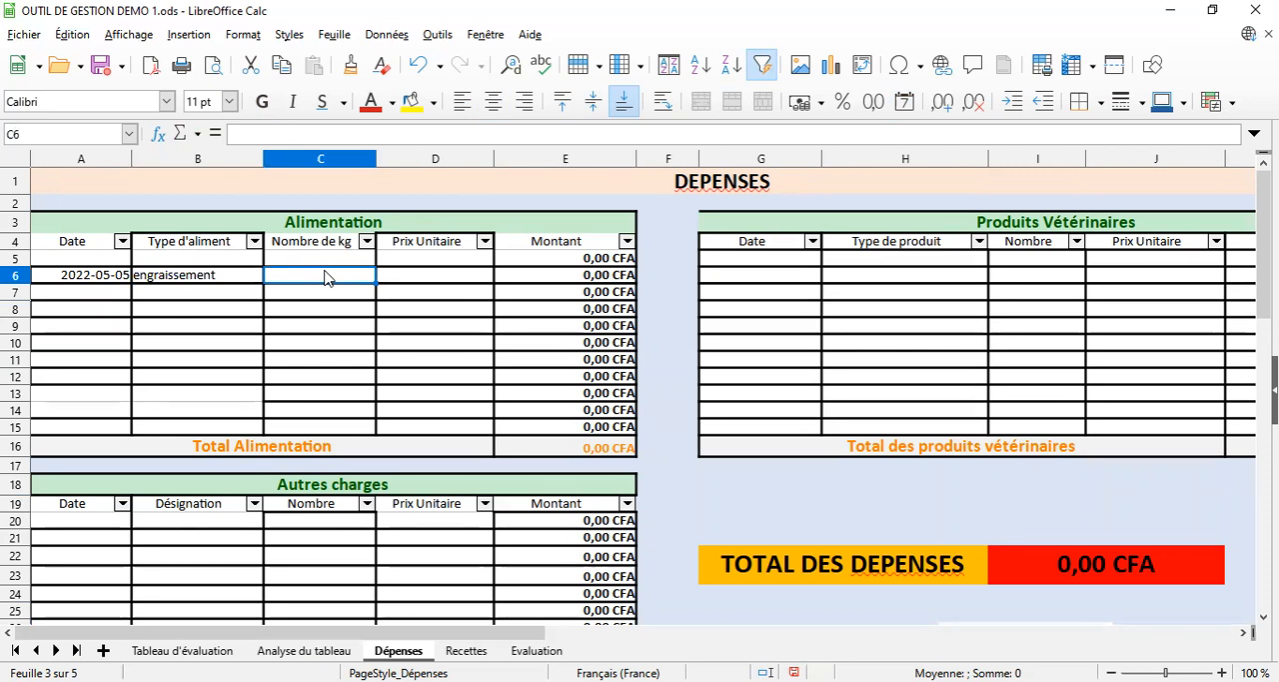
{"action": "type", "text": "10"}
{"action": "left_click", "coordinate": [445, 277]}
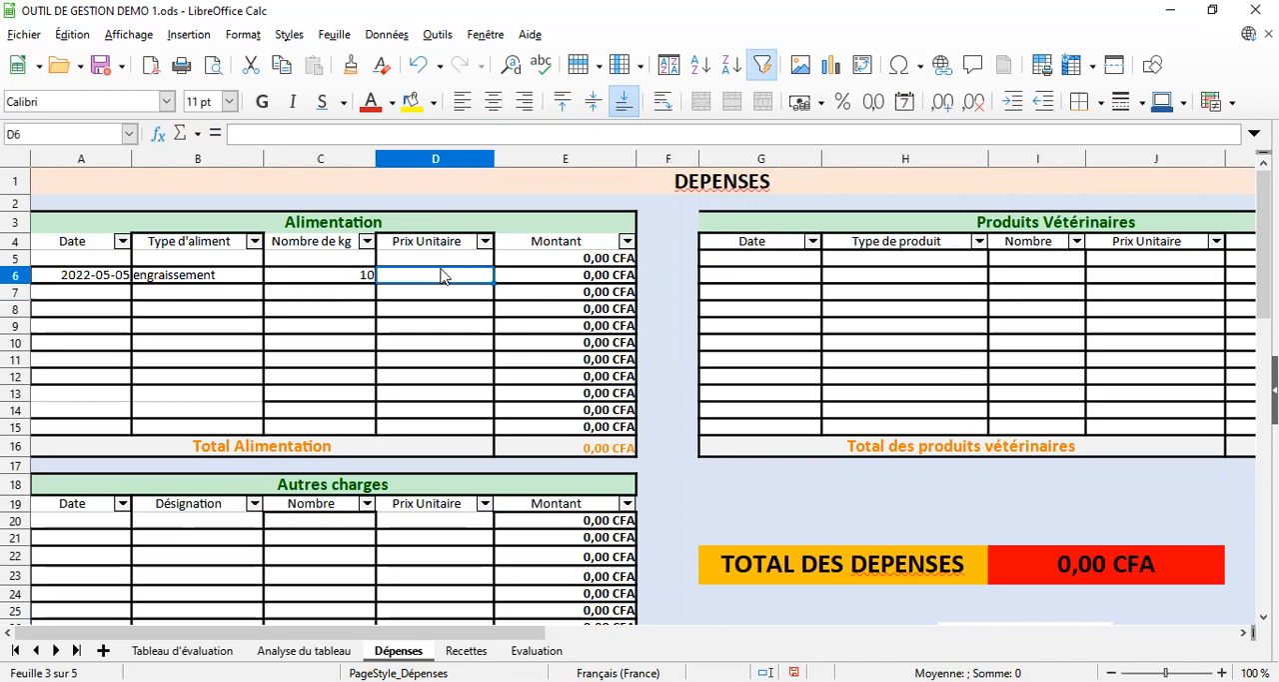
{"action": "type", "text": "30"}
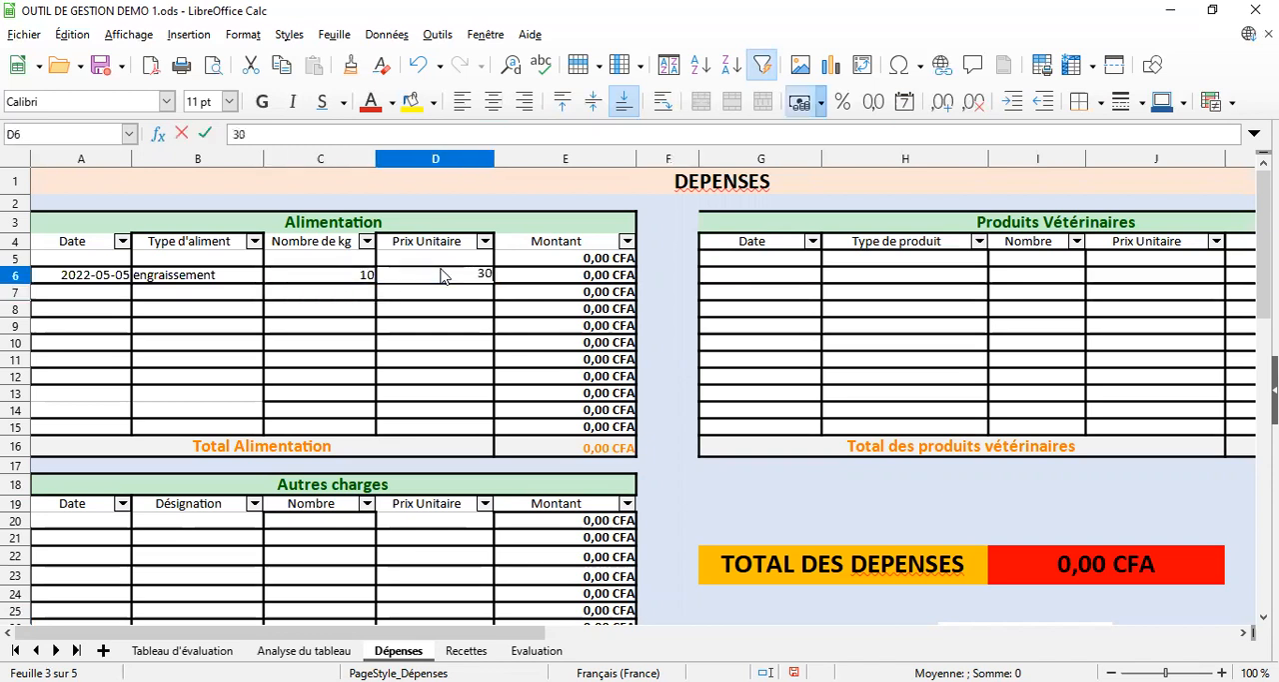
{"action": "type", "text": "00"}
{"action": "key", "text": "Return"}
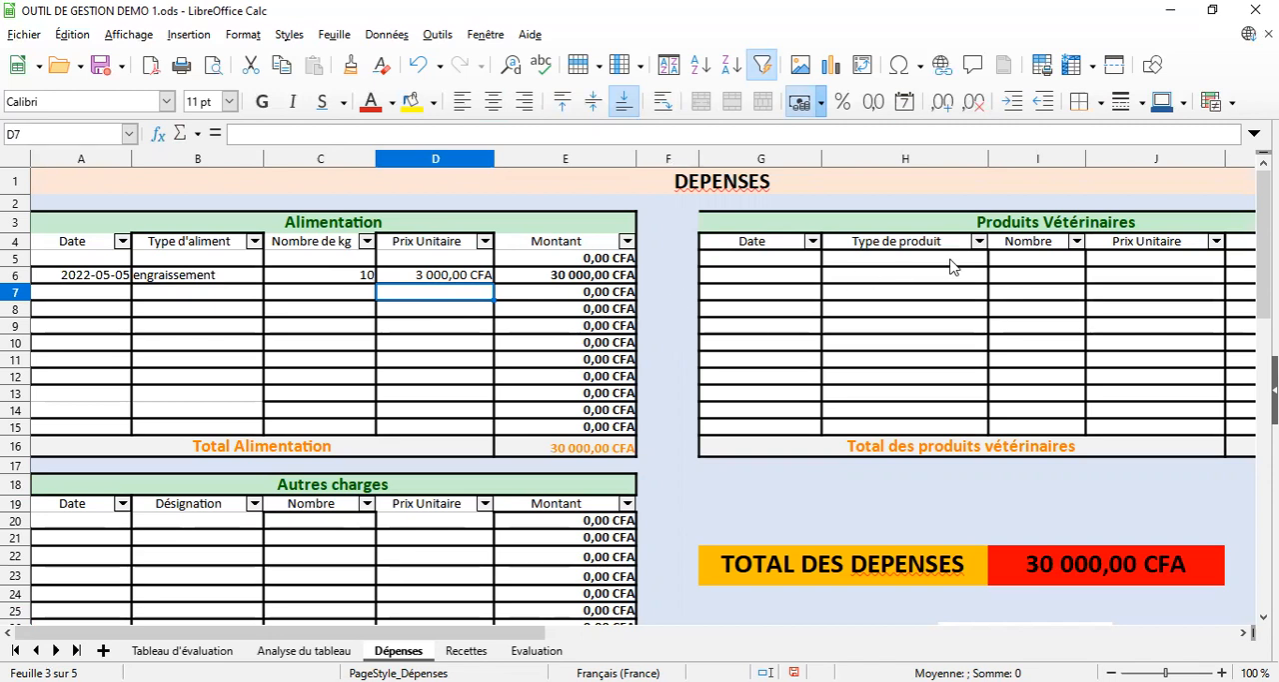
Enter 05/01/22 as the Date in cell G5 of the Produits Vétérinaires table
{"action": "left_click", "coordinate": [769, 264]}
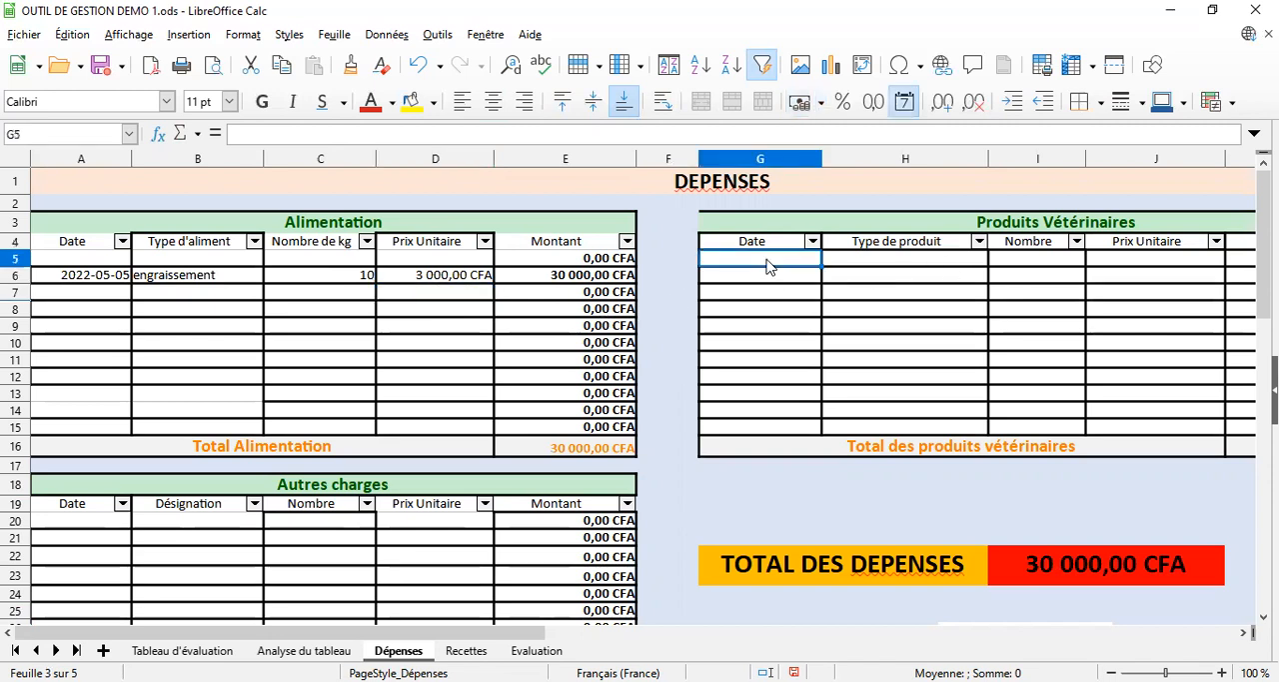
{"action": "type", "text": "05"}
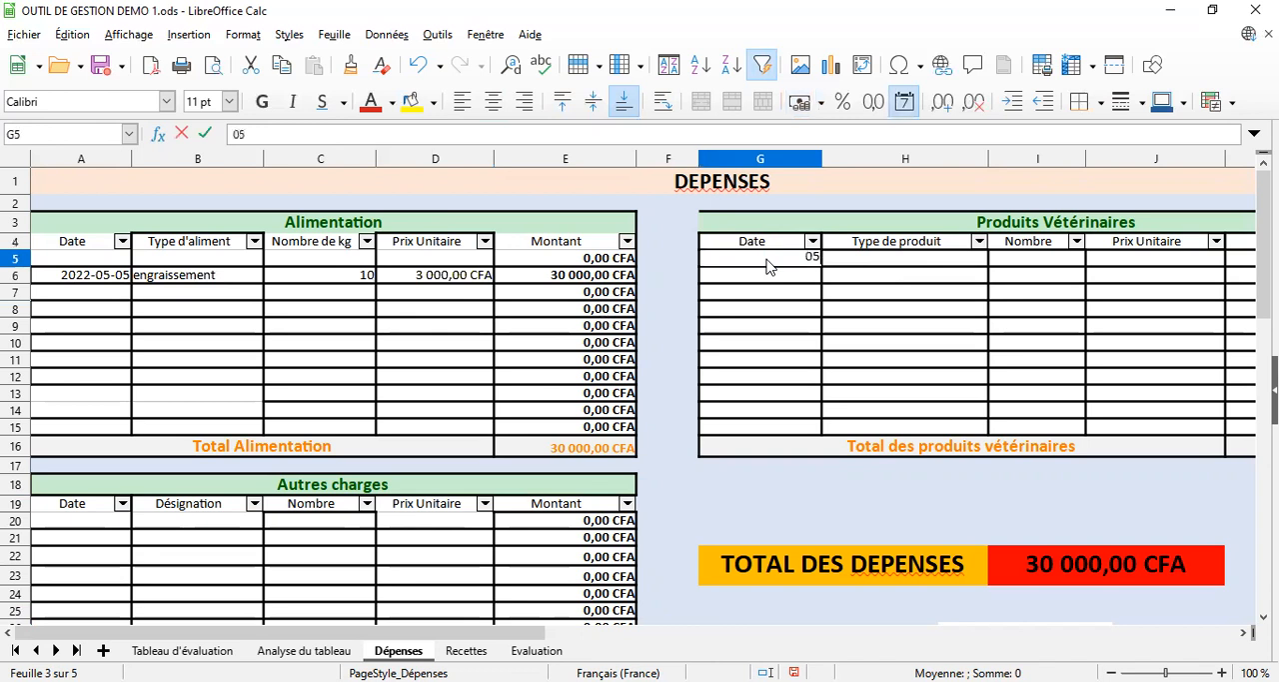
{"action": "type", "text": "/01/22"}
{"action": "key", "text": "Return"}
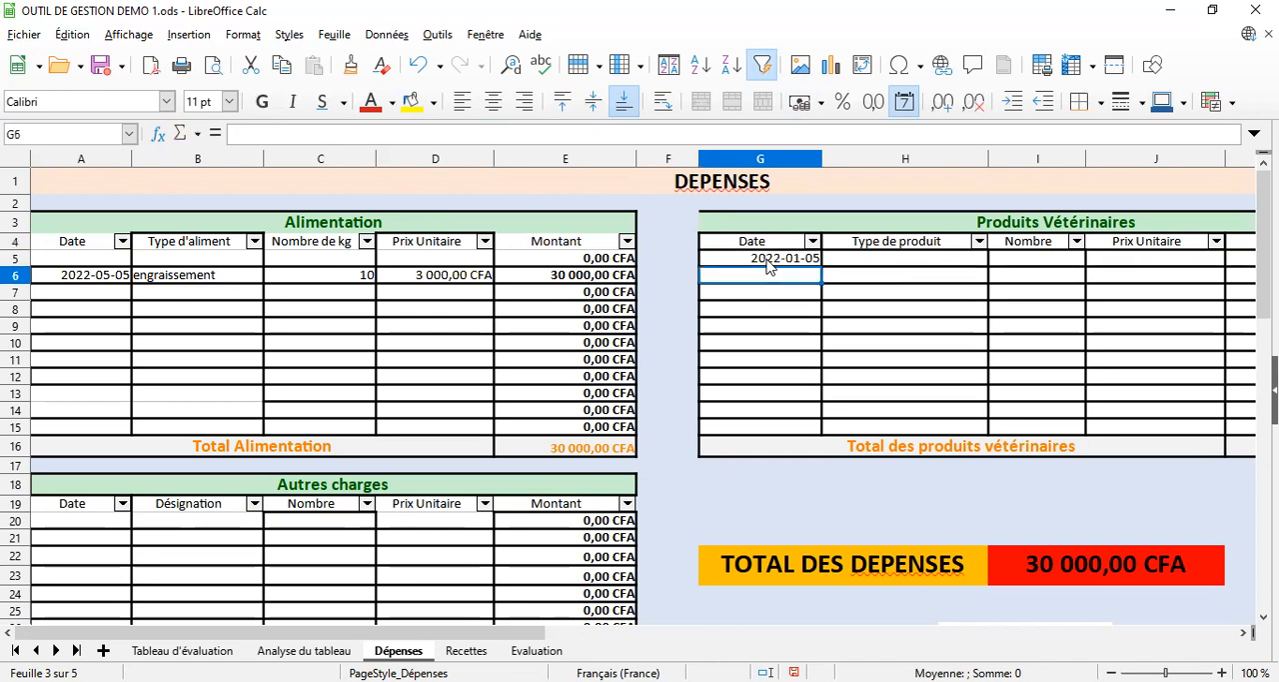
Enter ocytocine as the Type de produit in cell H5
{"action": "left_click", "coordinate": [906, 265]}
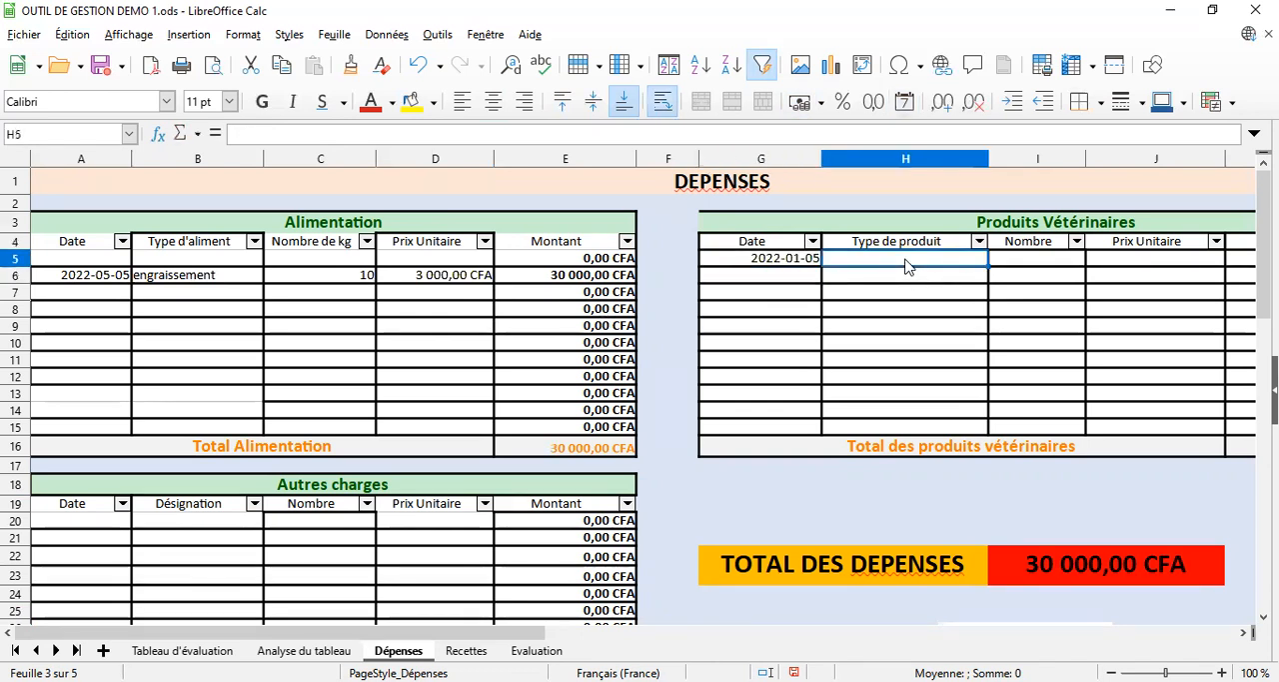
{"action": "type", "text": "ocyt"}
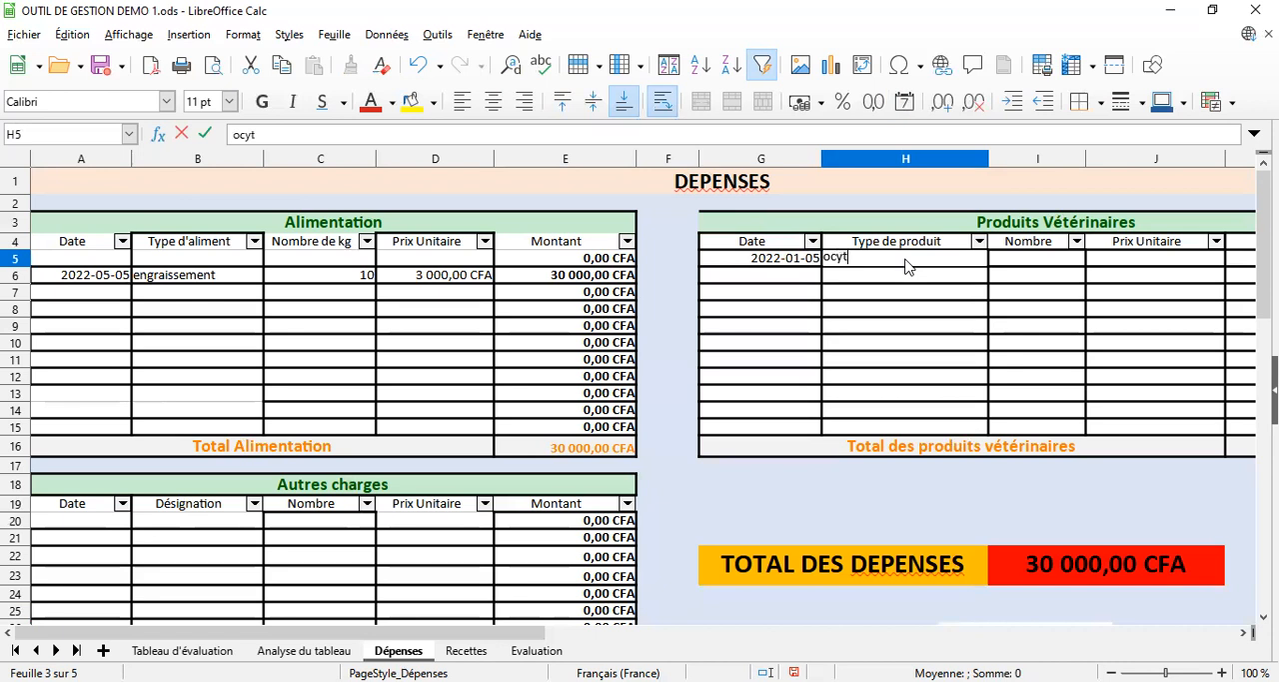
{"action": "type", "text": "ocine"}
{"action": "key", "text": "Return"}
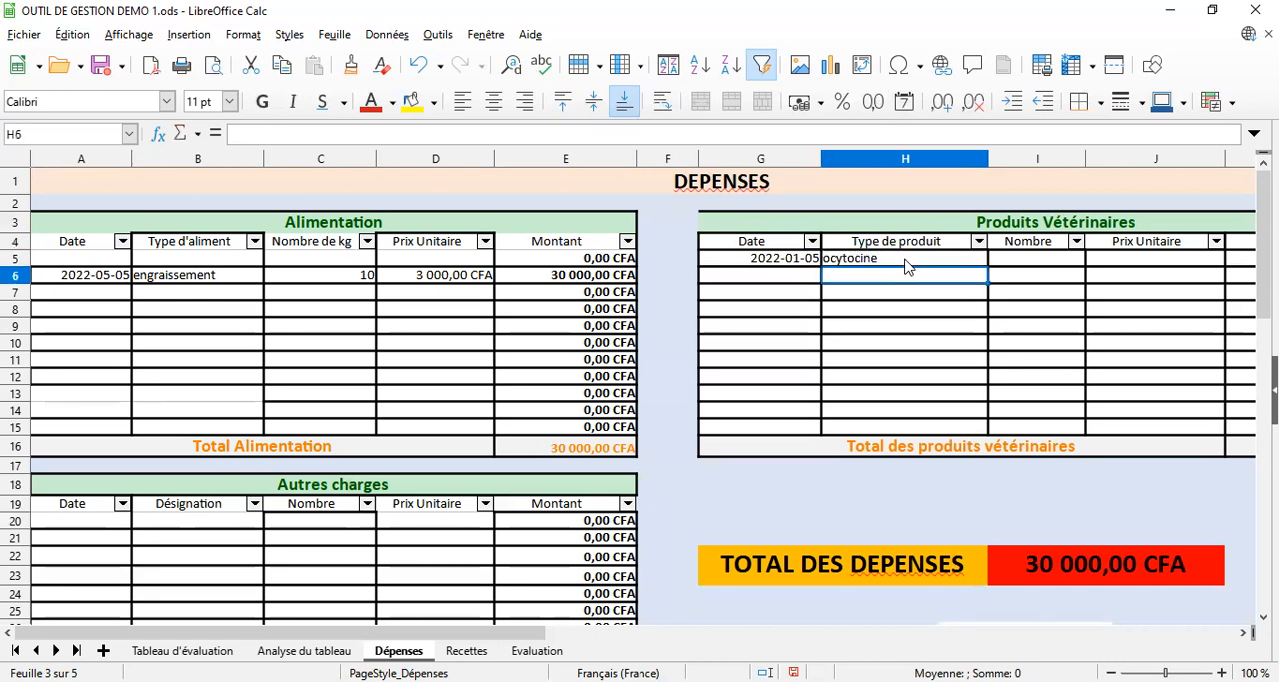
Enter 2 as the Nombre in cell I5 and 2000 as the Prix Unitaire in cell J5 for the ocytocine
{"action": "left_click", "coordinate": [1048, 262]}
{"action": "type", "text": "2"}
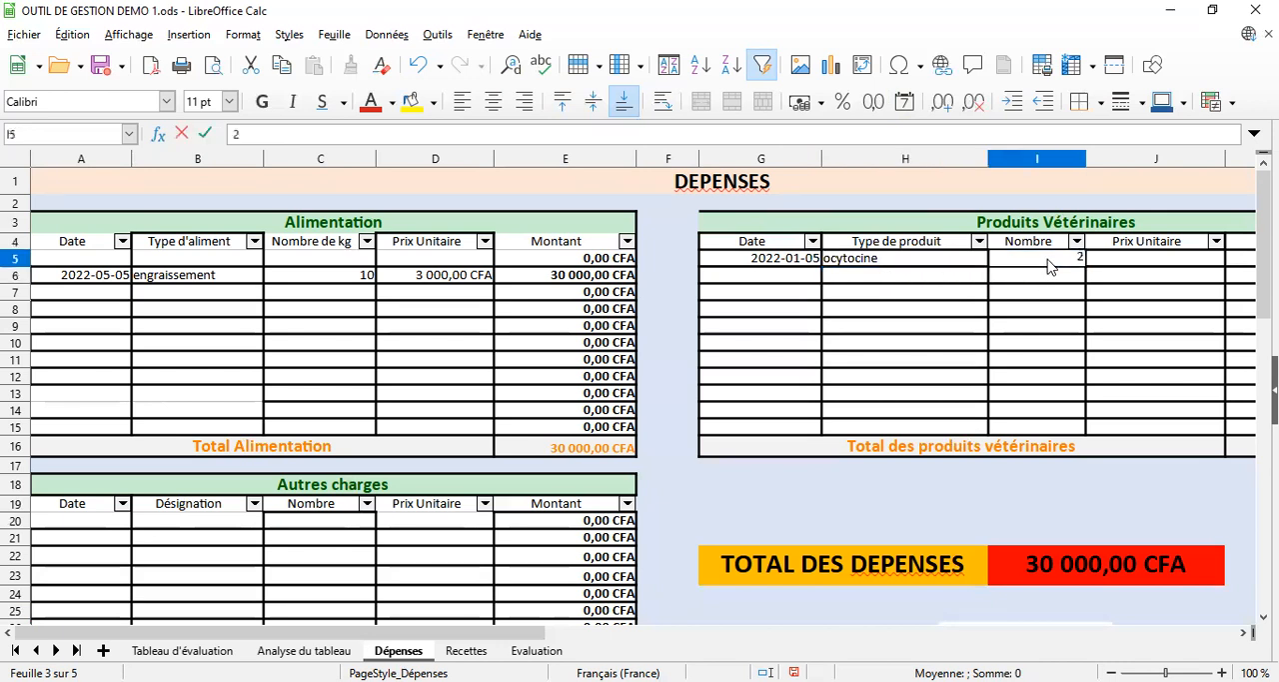
{"action": "key", "text": "Return"}
{"action": "left_click", "coordinate": [1133, 264]}
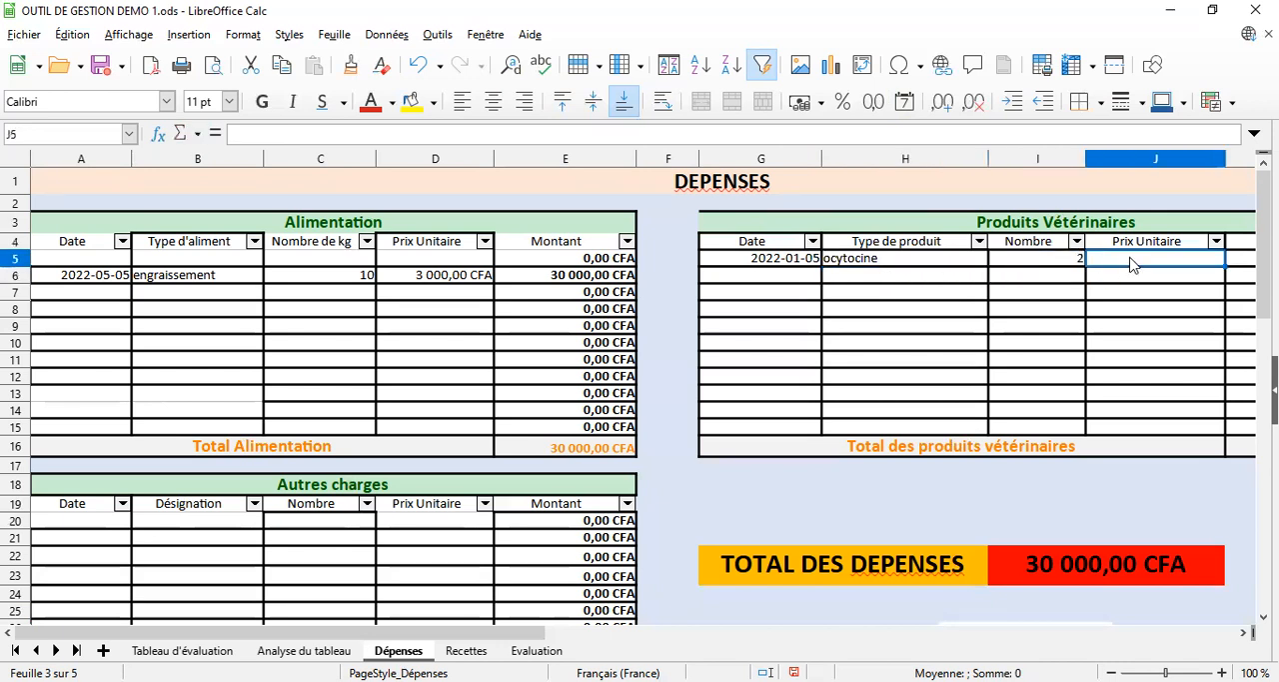
{"action": "type", "text": "2000"}
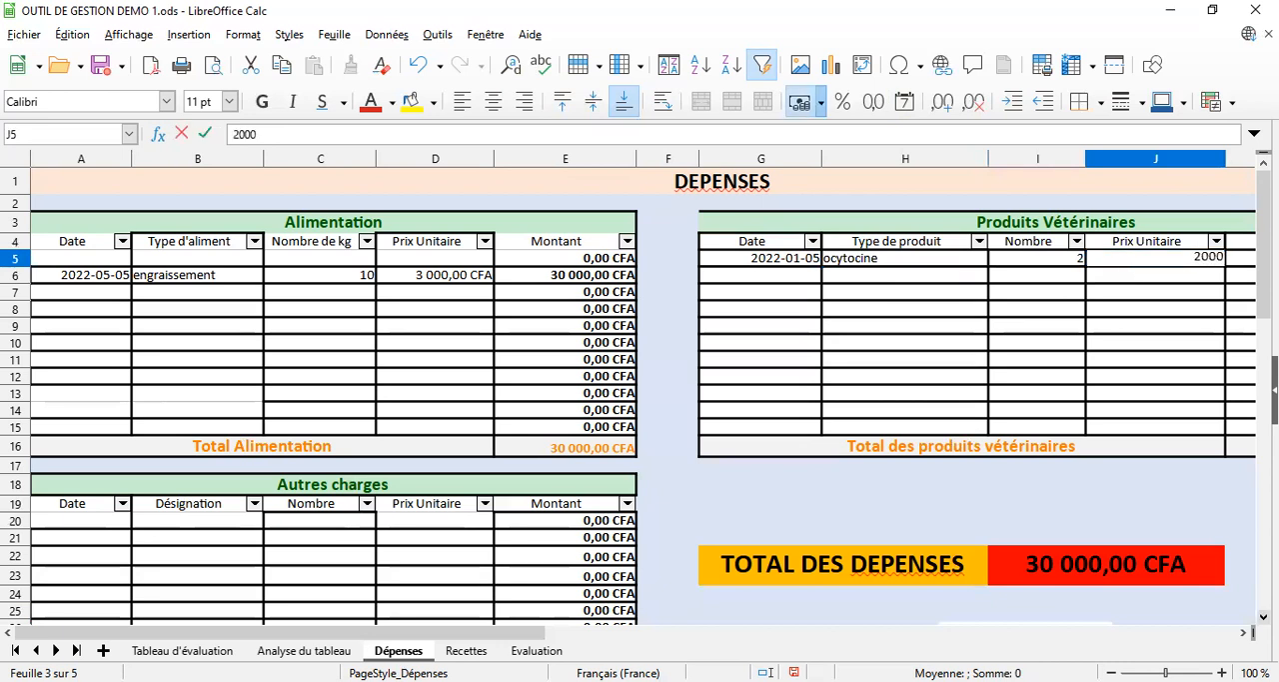
{"action": "left_click", "coordinate": [1243, 632]}
{"action": "left_click", "coordinate": [1244, 632]}
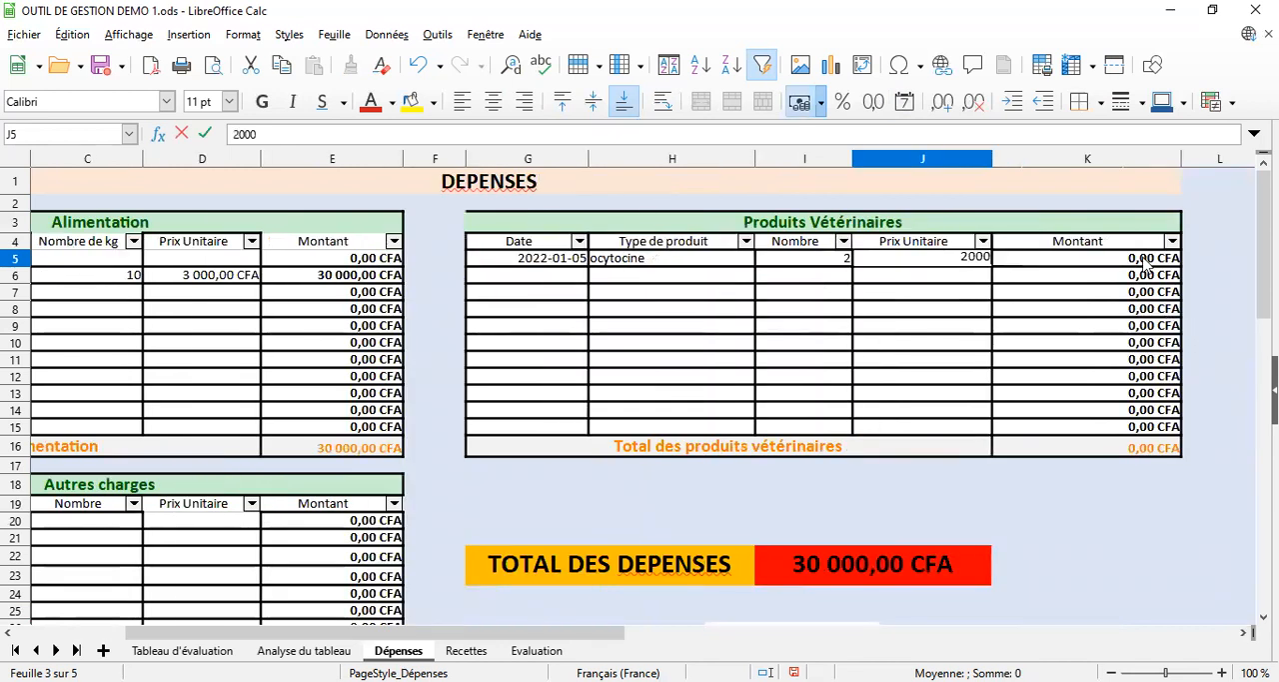
{"action": "key", "text": "Return"}
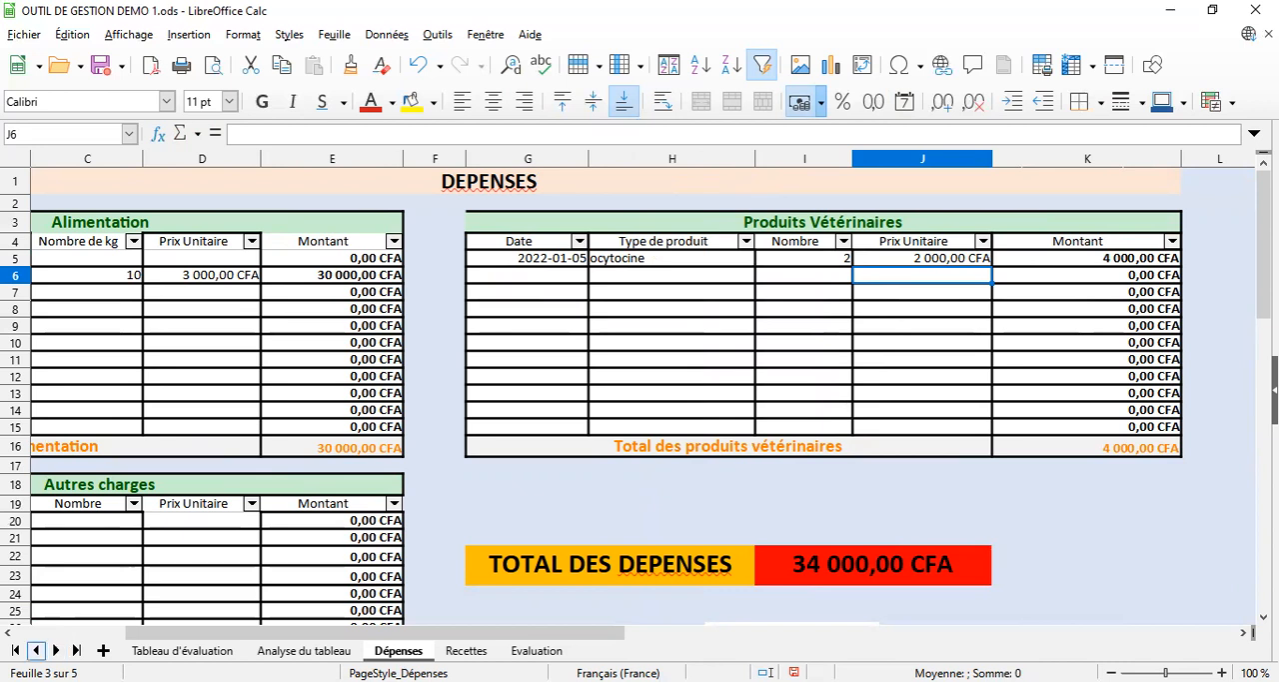
Enter 05/01/22 as the Date in cell A21 of the Autres charges table
{"action": "left_click", "coordinate": [8, 635]}
{"action": "left_click", "coordinate": [8, 636]}
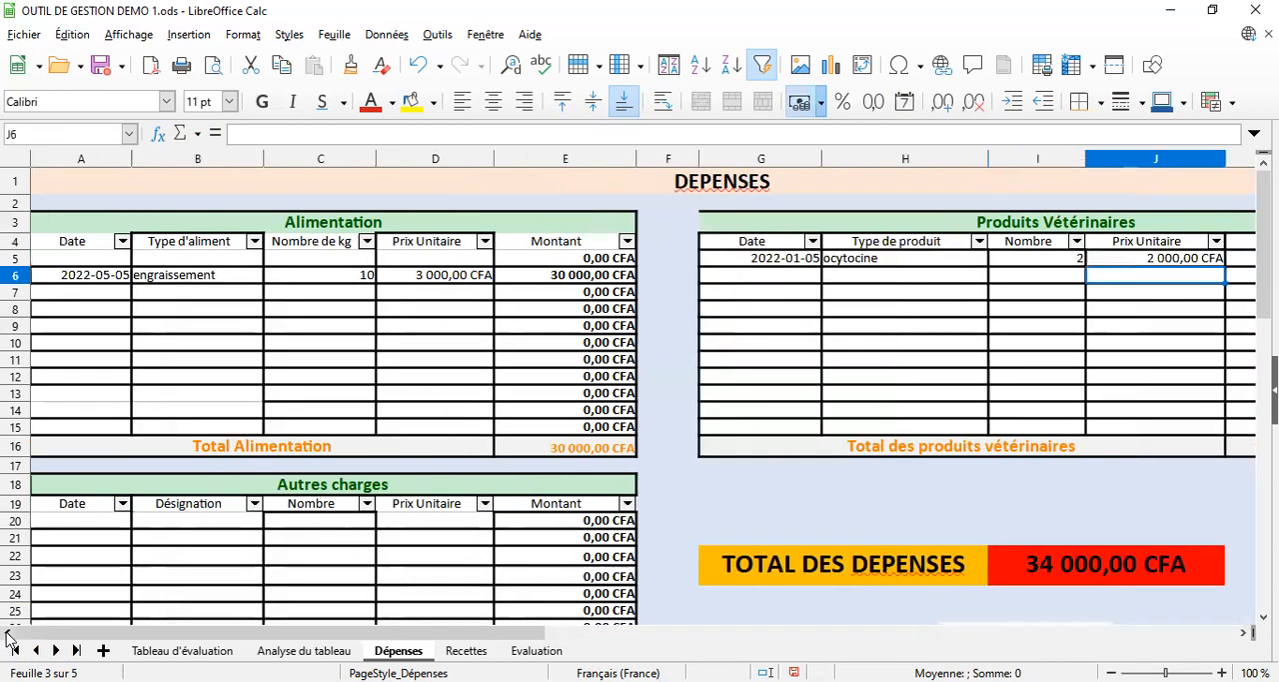
{"action": "left_click", "coordinate": [93, 540]}
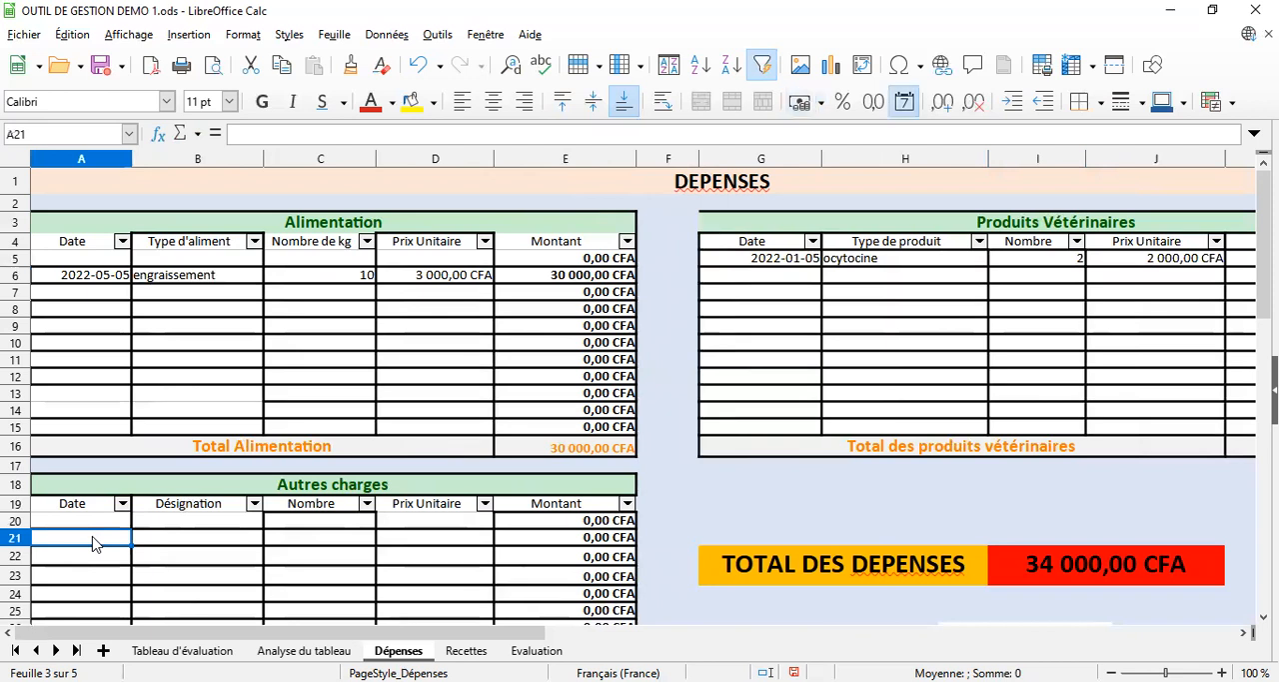
{"action": "type", "text": "05"}
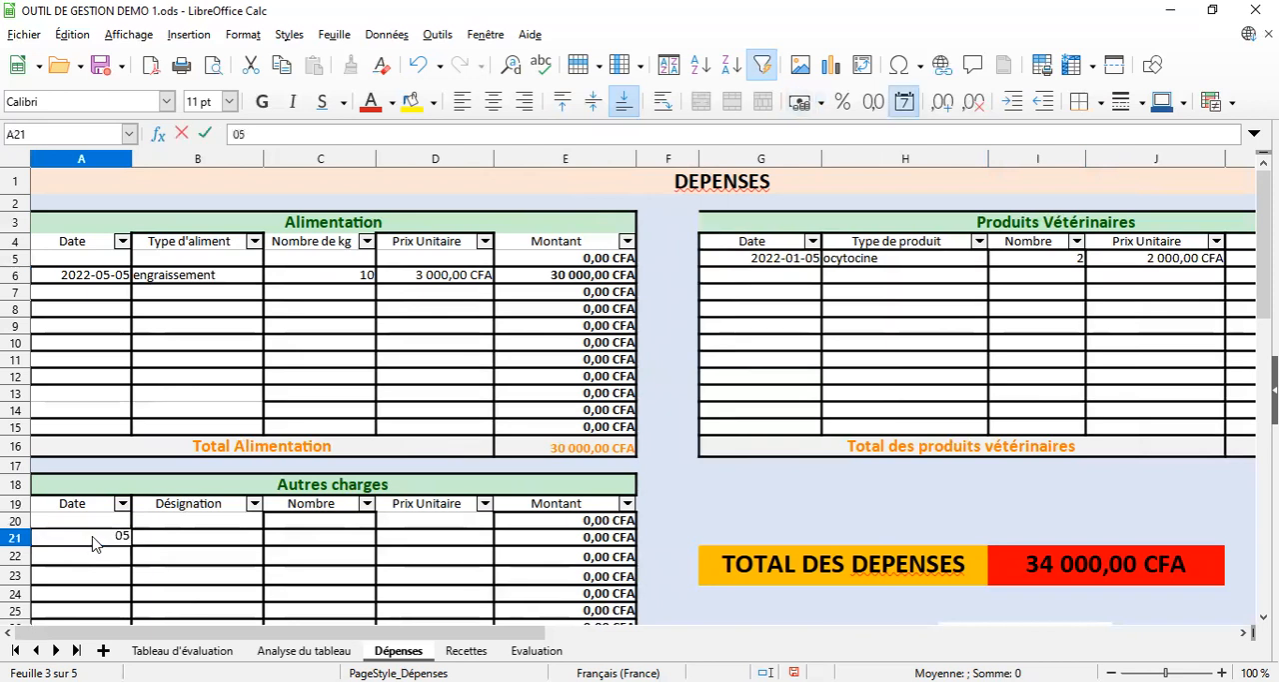
{"action": "type", "text": "/01/22"}
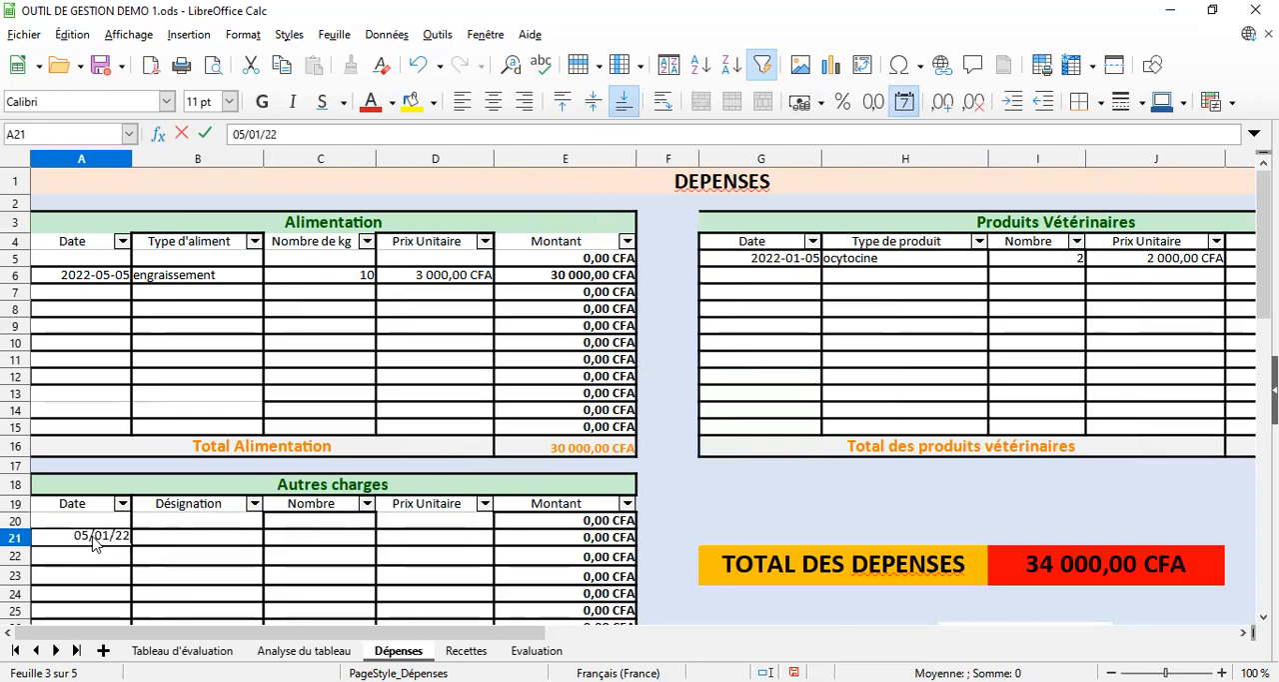
{"action": "key", "text": "Return"}
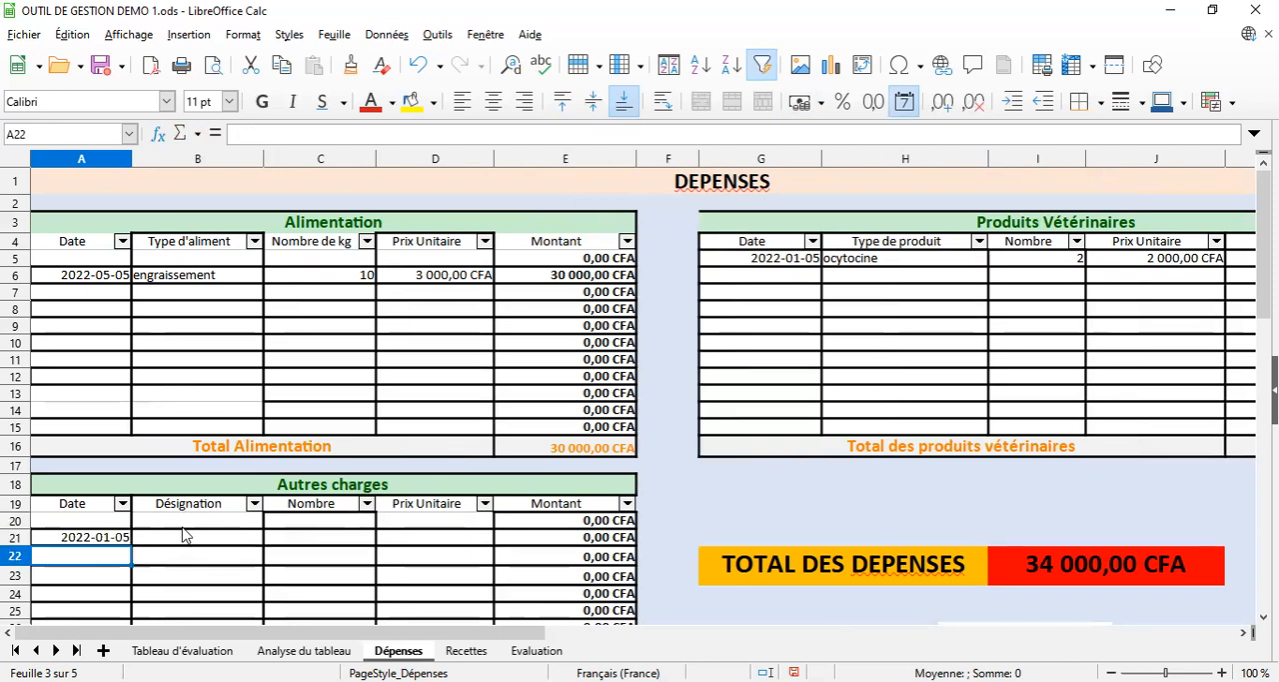
Enter déplacement as the Désignation in cell B21
{"action": "left_click", "coordinate": [183, 535]}
{"action": "type", "text": "déplacement"}
{"action": "key", "text": "Return"}
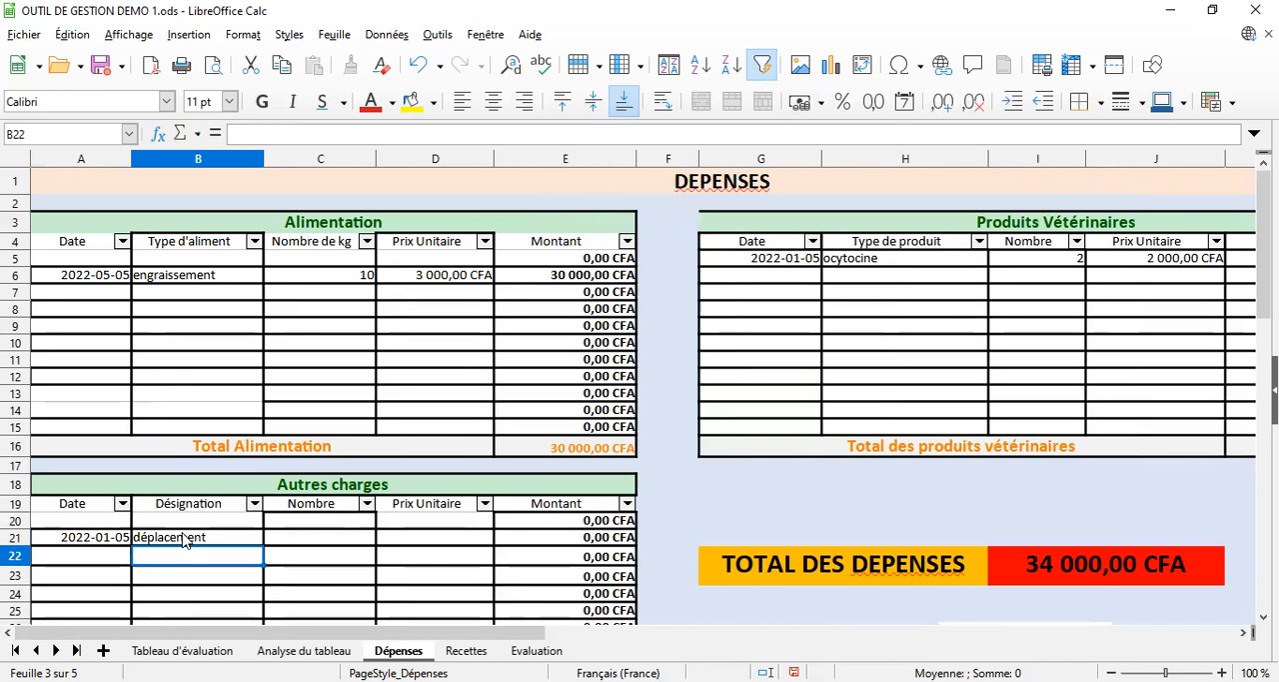
Enter 1 as the Nombre in cell C21 and 2000 as the Prix Unitaire in cell D21 for the déplacement
{"action": "left_click", "coordinate": [312, 540]}
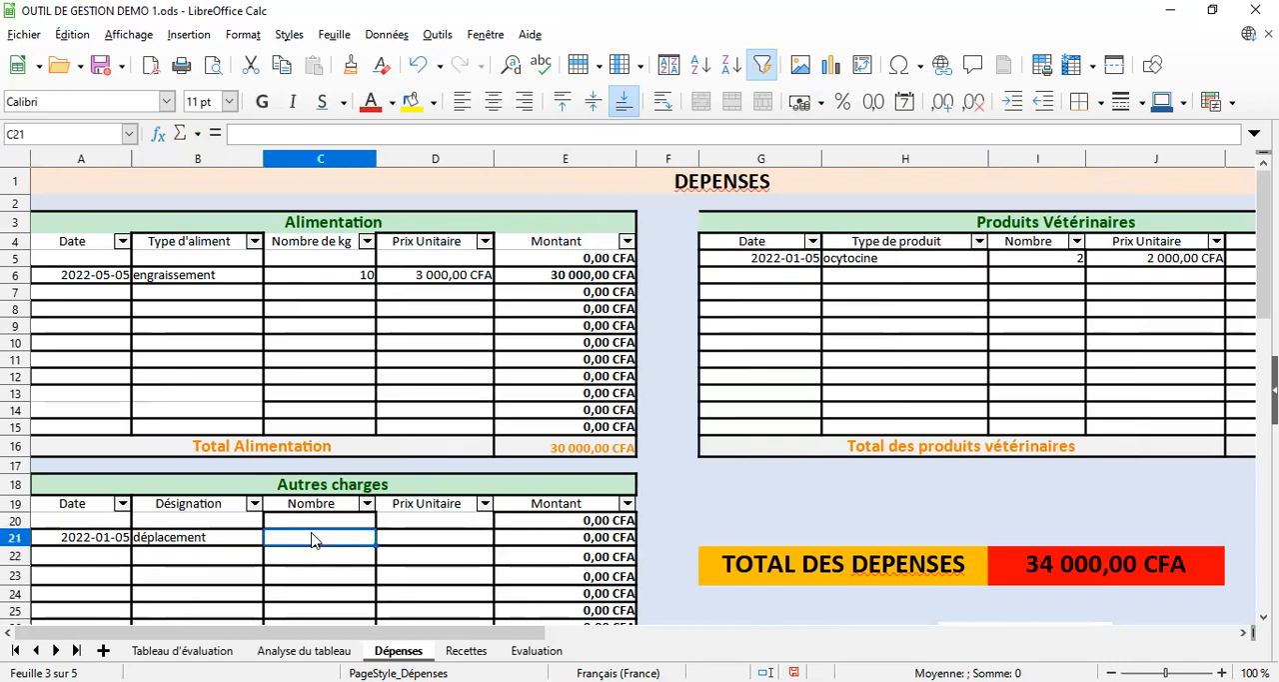
{"action": "type", "text": "1"}
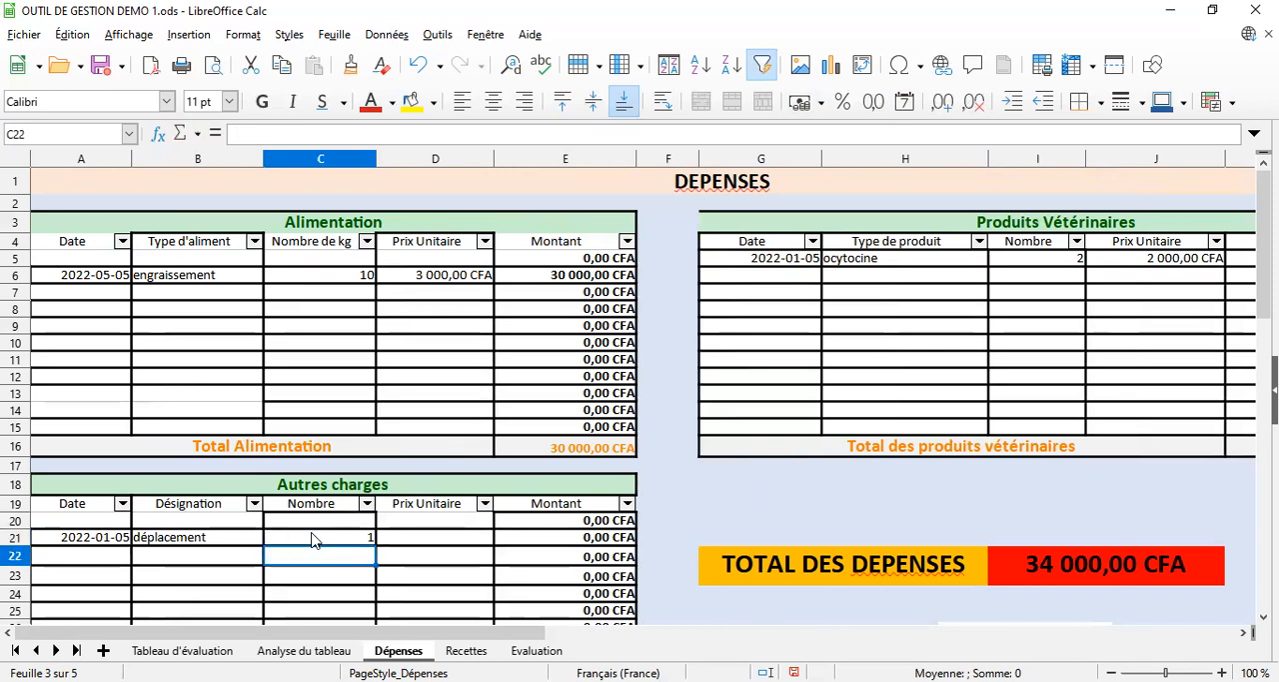
{"action": "left_click", "coordinate": [430, 547]}
{"action": "type", "text": "2000"}
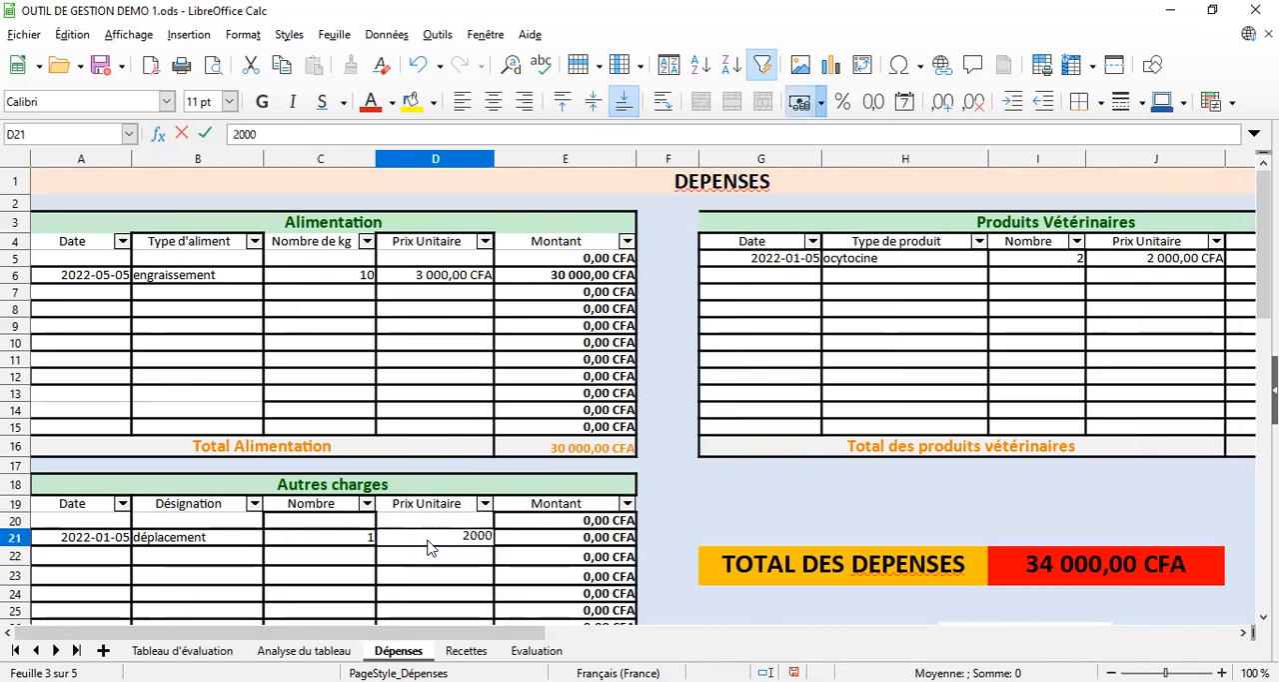
Set the Nombre of the déplacement in cell C21 to 2 and check the expense totals
{"action": "left_click", "coordinate": [340, 540]}
{"action": "type", "text": "2"}
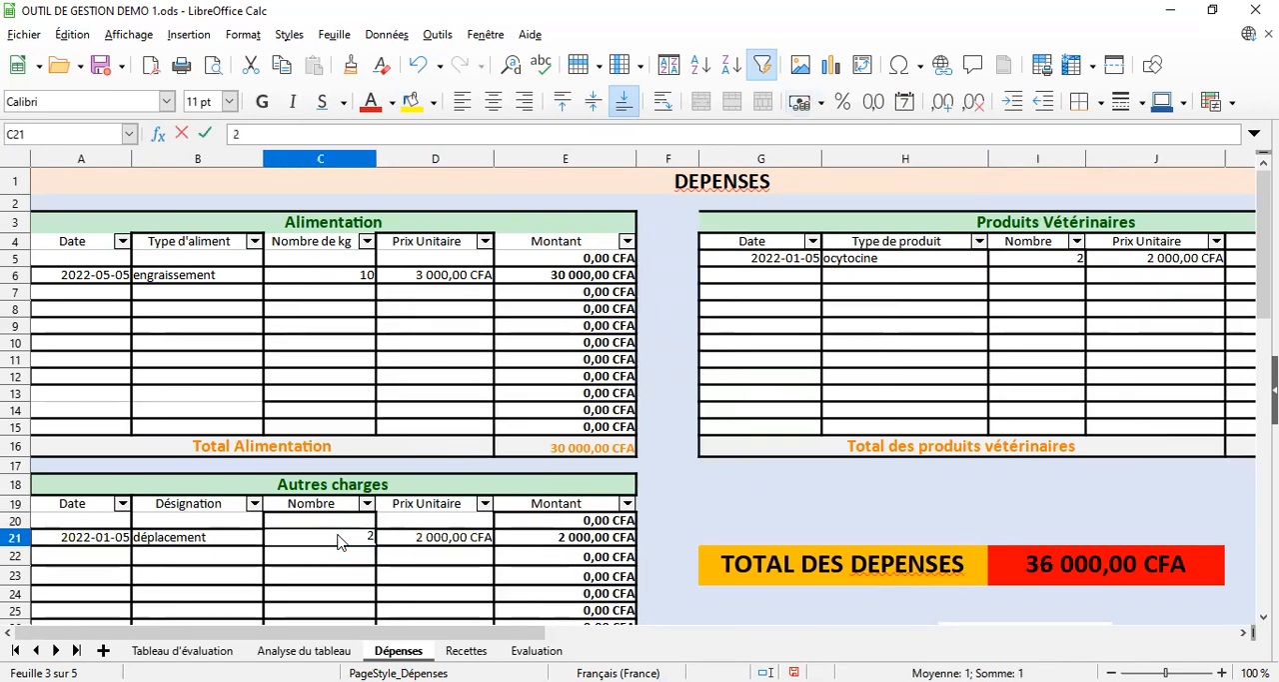
{"action": "key", "text": "Return"}
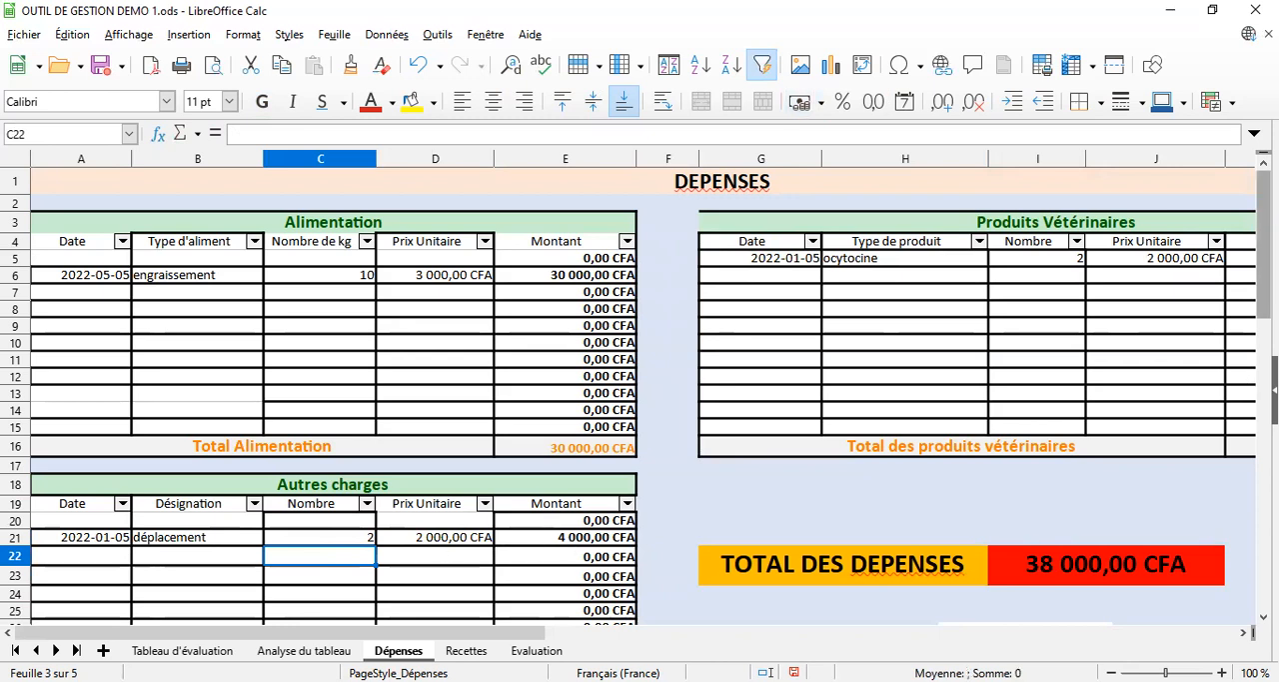
{"action": "left_click_drag", "start_coordinate": [1264, 299], "coordinate": [1084, 375]}
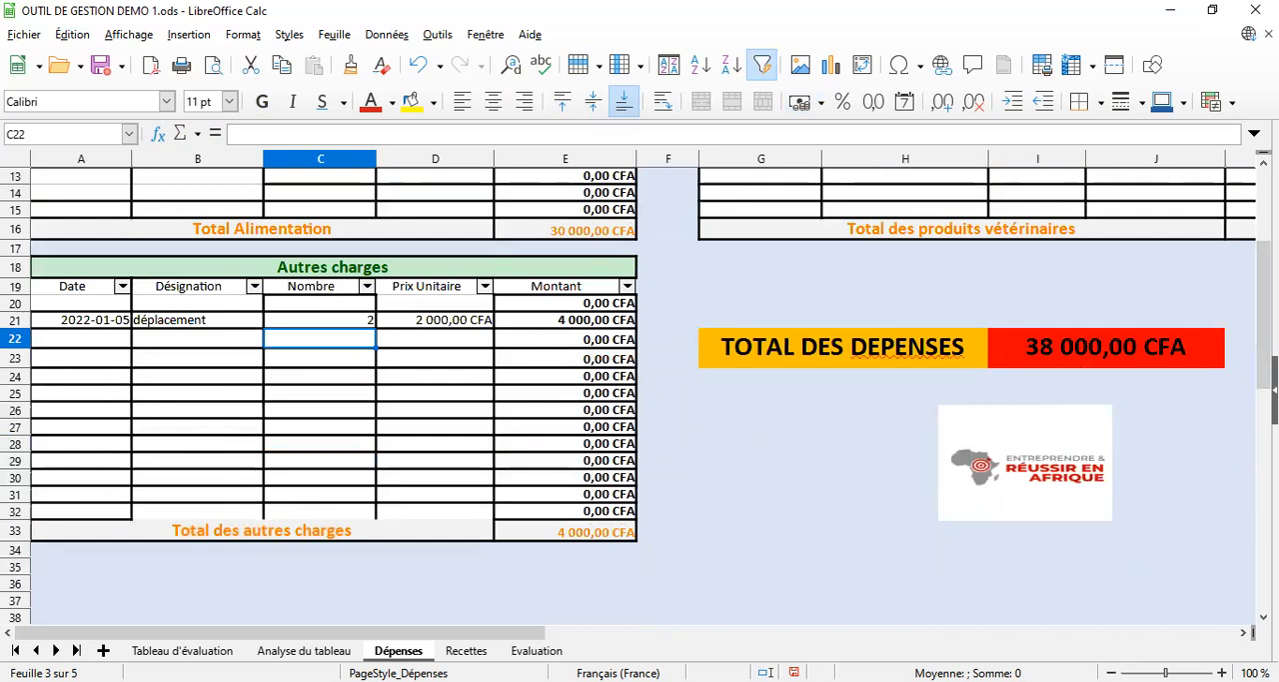
{"action": "left_click_drag", "start_coordinate": [1264, 316], "coordinate": [1264, 271]}
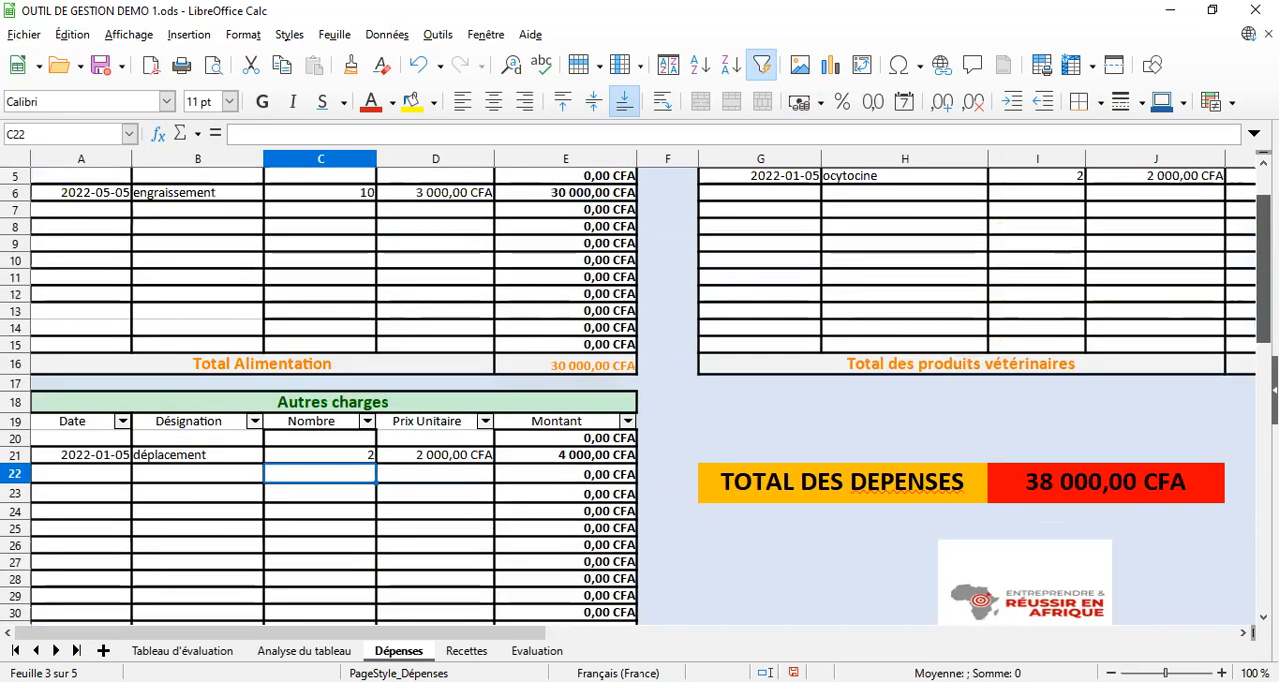
{"action": "scroll", "coordinate": [518, 580], "scroll_direction": "down", "scroll_amount": 5}
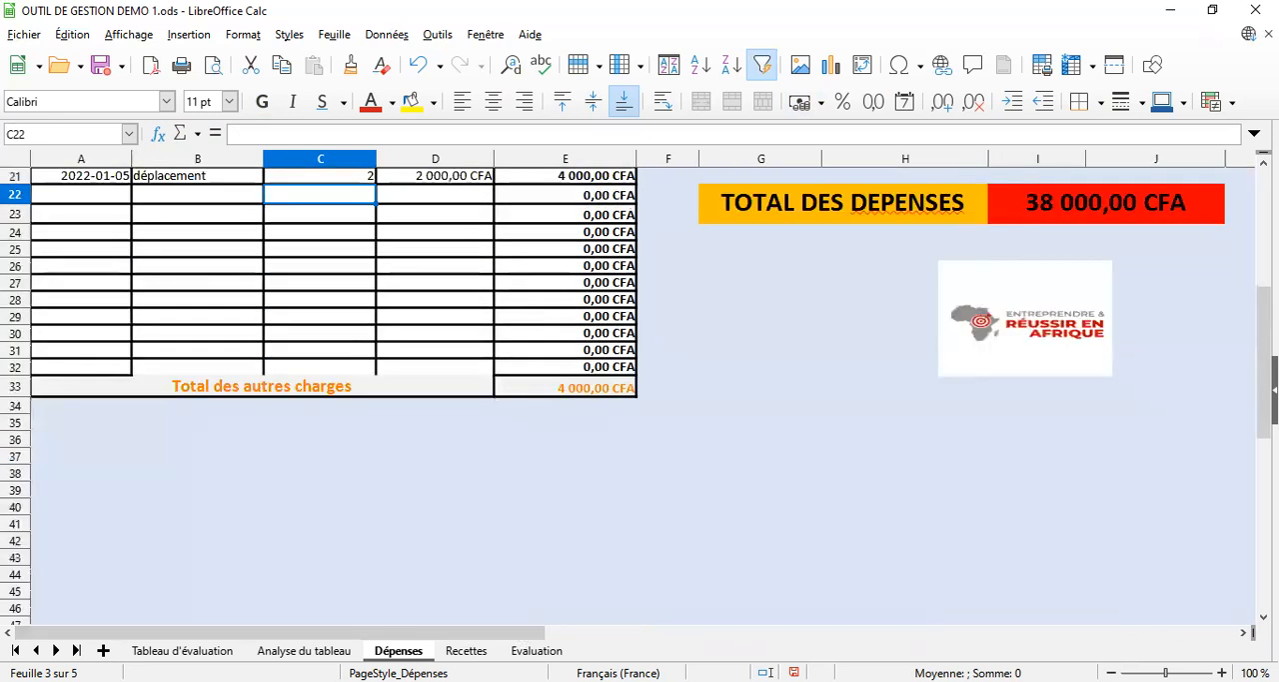
Open the Recettes sheet and look over its Vente des porcs and Autres ventes tables
{"action": "left_click", "coordinate": [466, 651]}
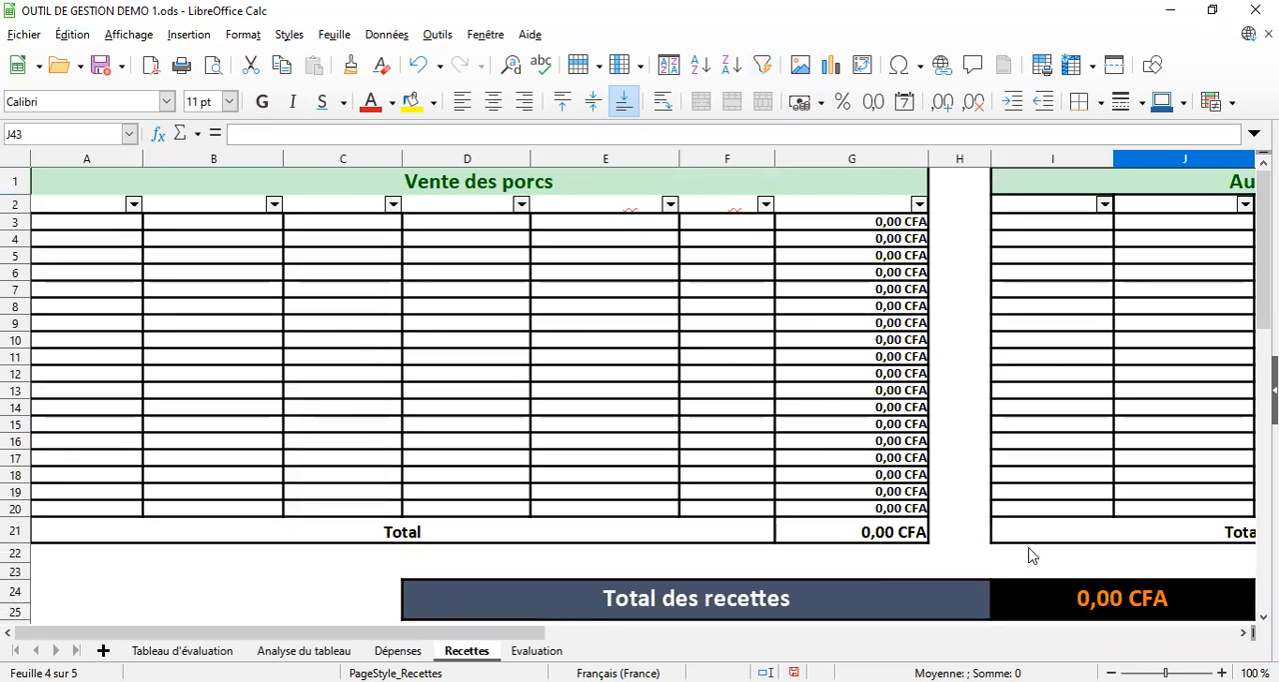
{"action": "left_click", "coordinate": [1243, 633]}
{"action": "left_click", "coordinate": [1243, 633]}
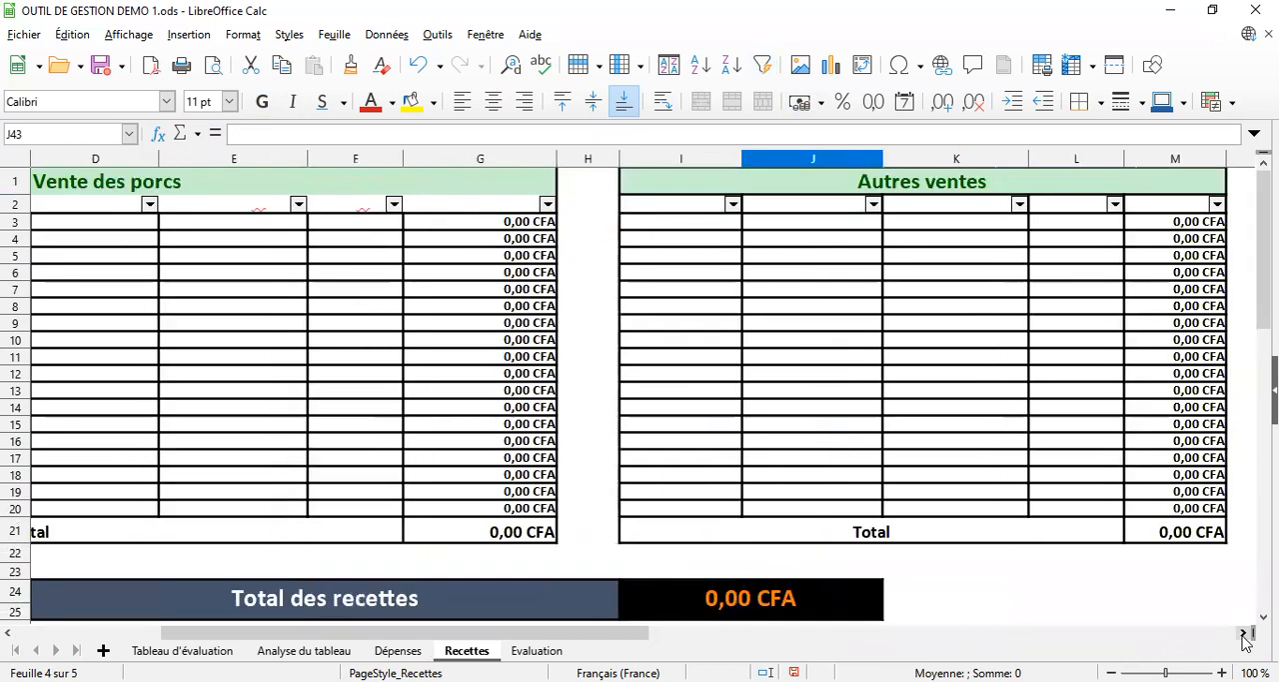
{"action": "left_click", "coordinate": [10, 636]}
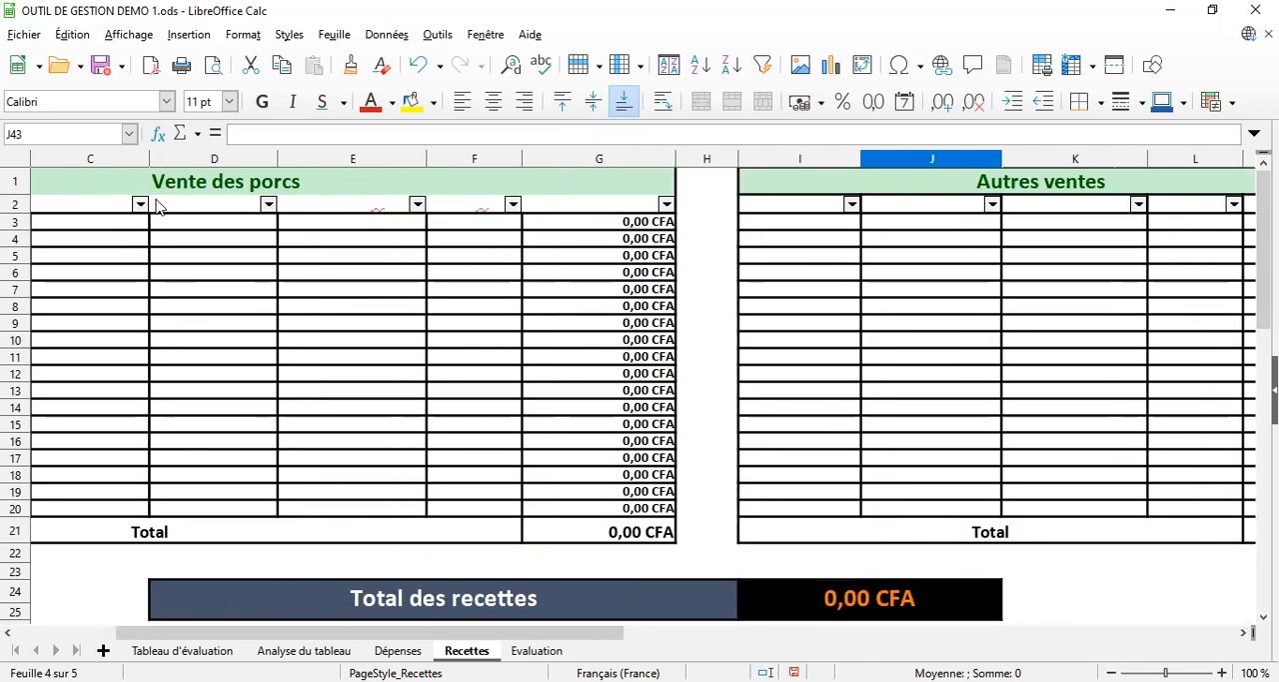
Widen column C, Âge moyen, slightly in the Vente des porcs table
{"action": "left_click", "coordinate": [104, 204]}
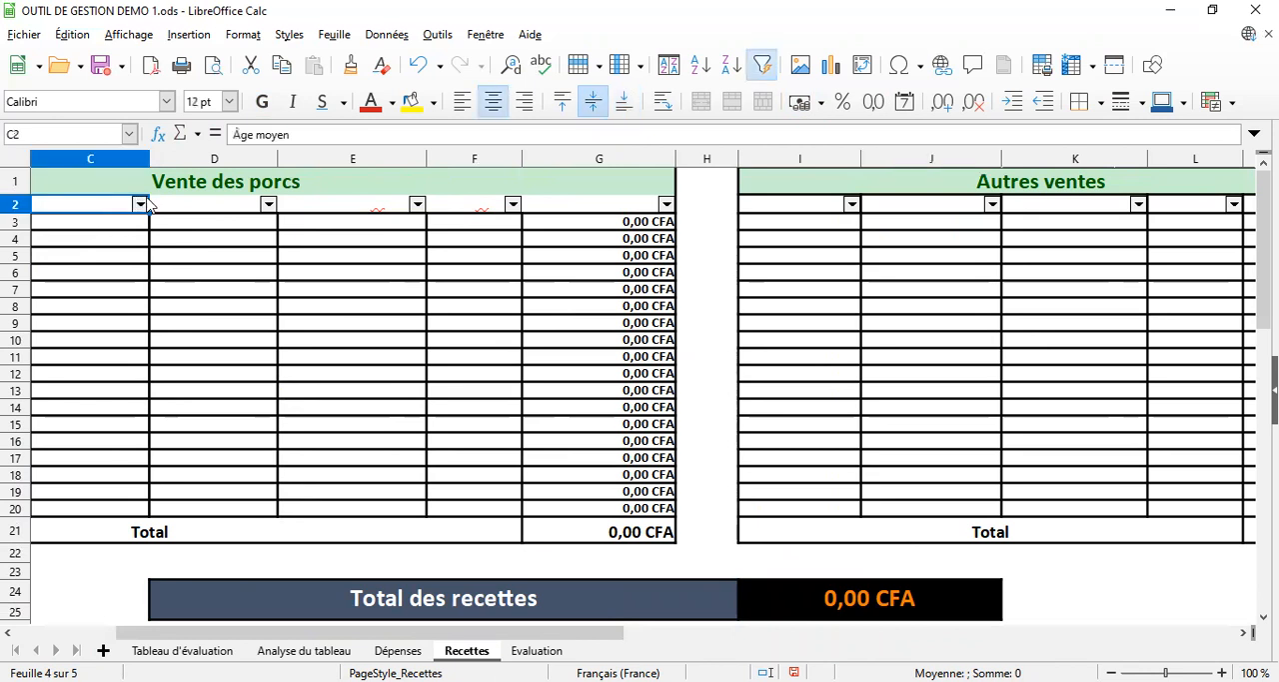
{"action": "left_click_drag", "start_coordinate": [147, 157], "coordinate": [147, 157]}
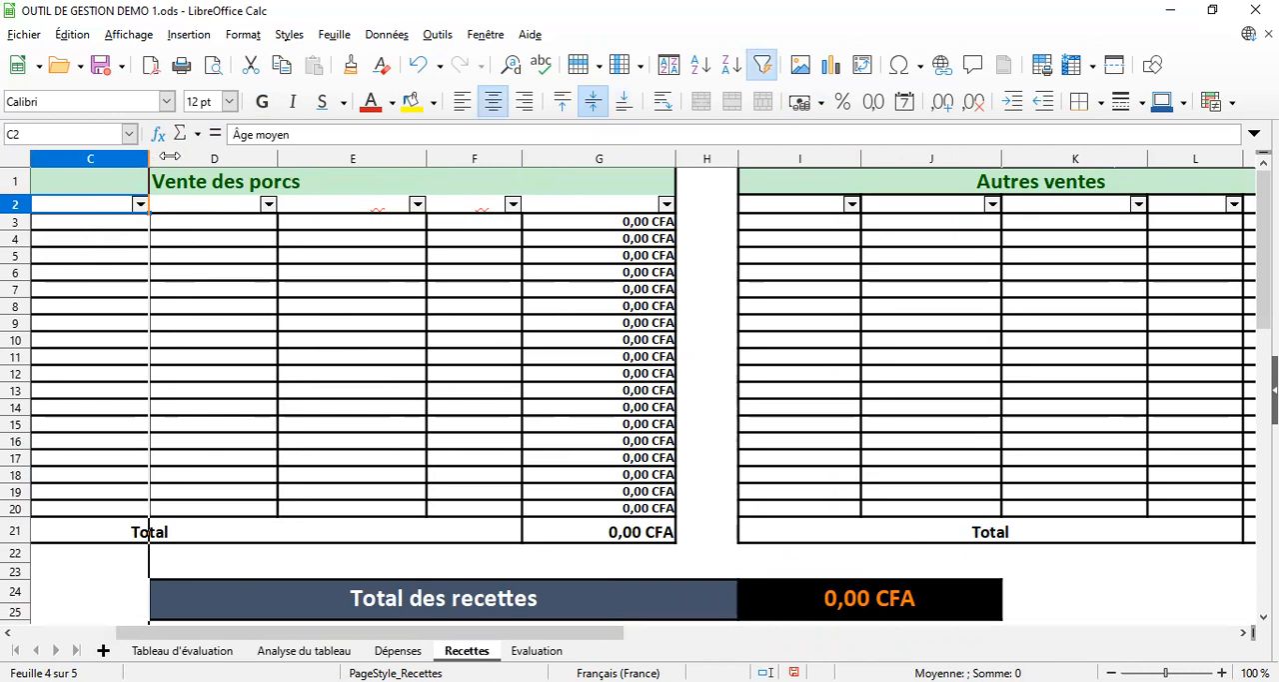
{"action": "mouse_move", "coordinate": [168, 157]}
{"action": "left_mouse_down"}
{"action": "mouse_move", "coordinate": [190, 157]}
{"action": "mouse_move", "coordinate": [158, 158]}
{"action": "left_mouse_up"}
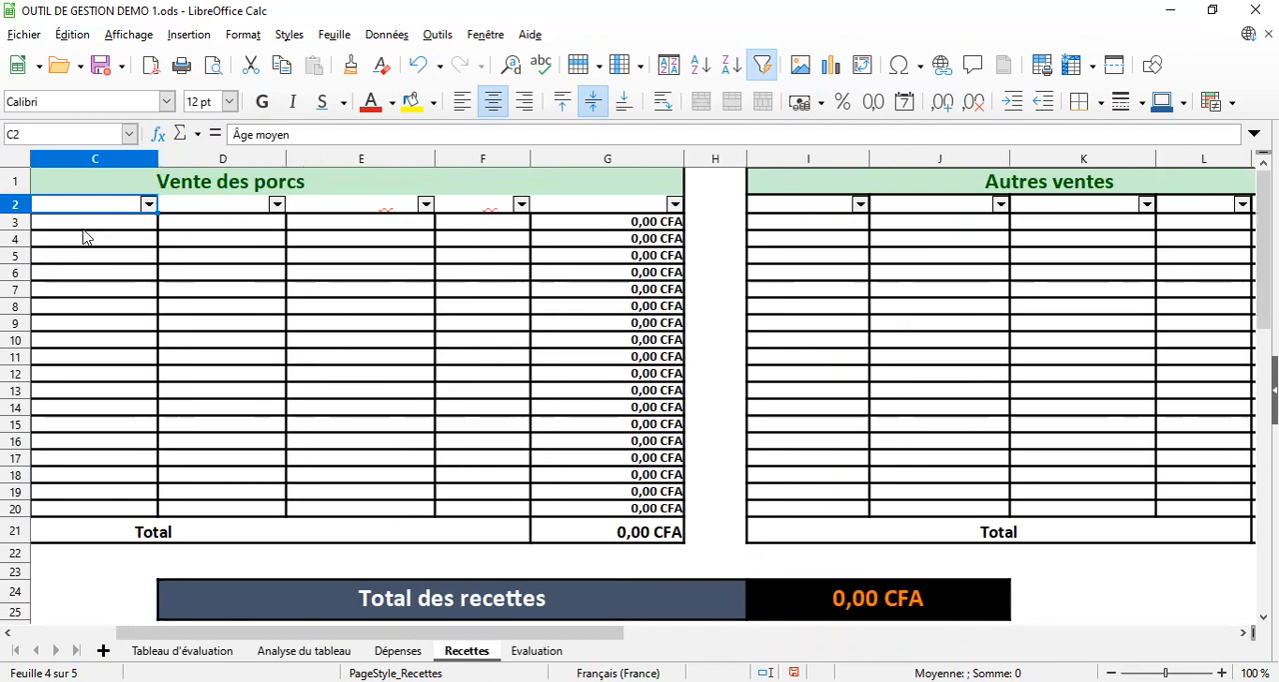
Enter 01/06/22 in cell C3 of the Vente des porcs table
{"action": "left_click", "coordinate": [85, 228]}
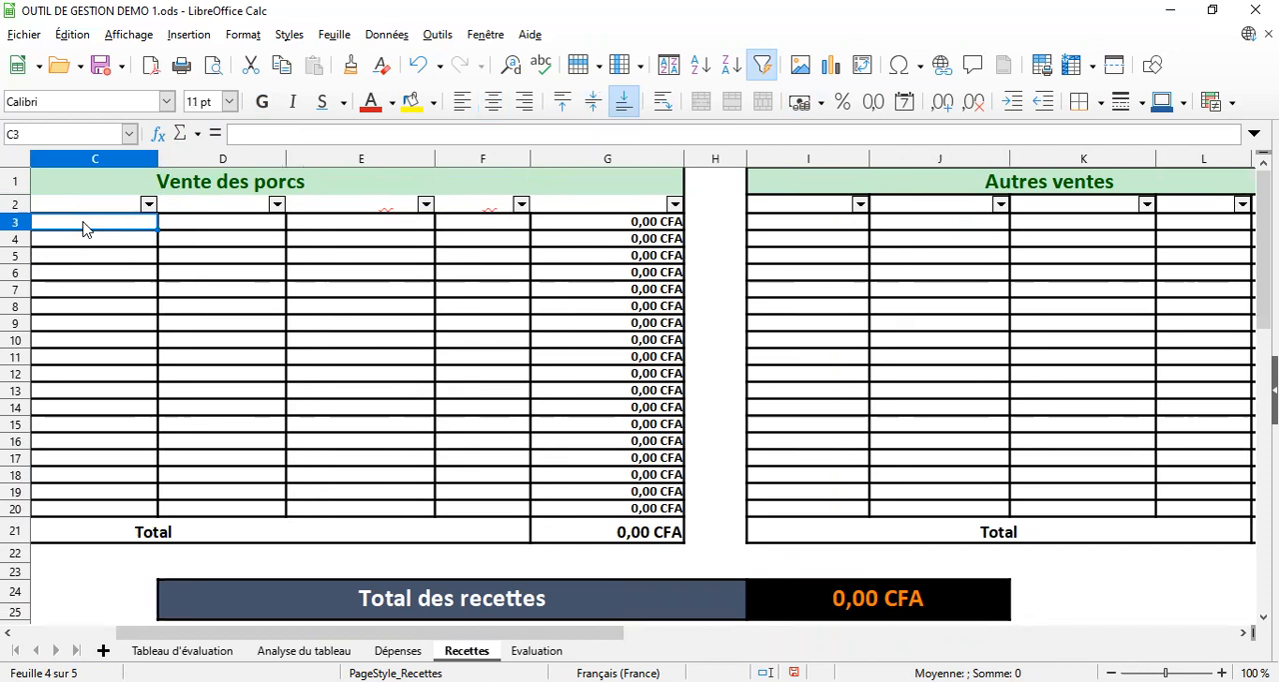
{"action": "type", "text": "0"}
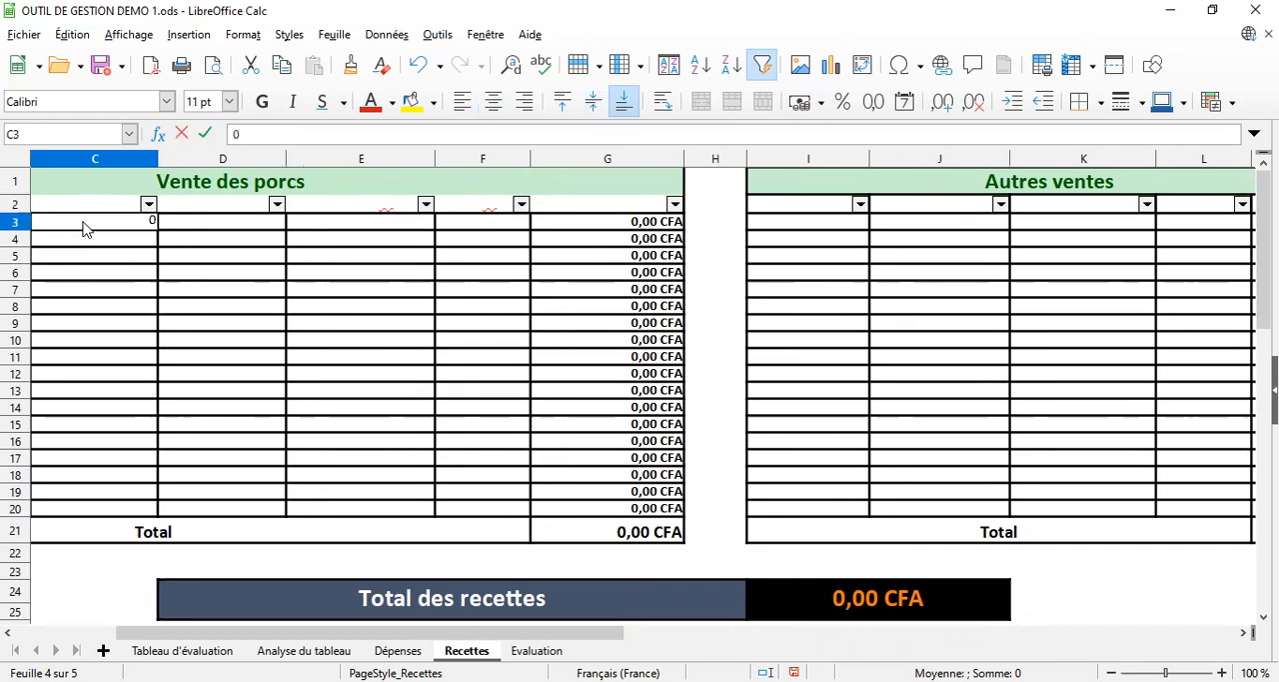
{"action": "type", "text": "1/"}
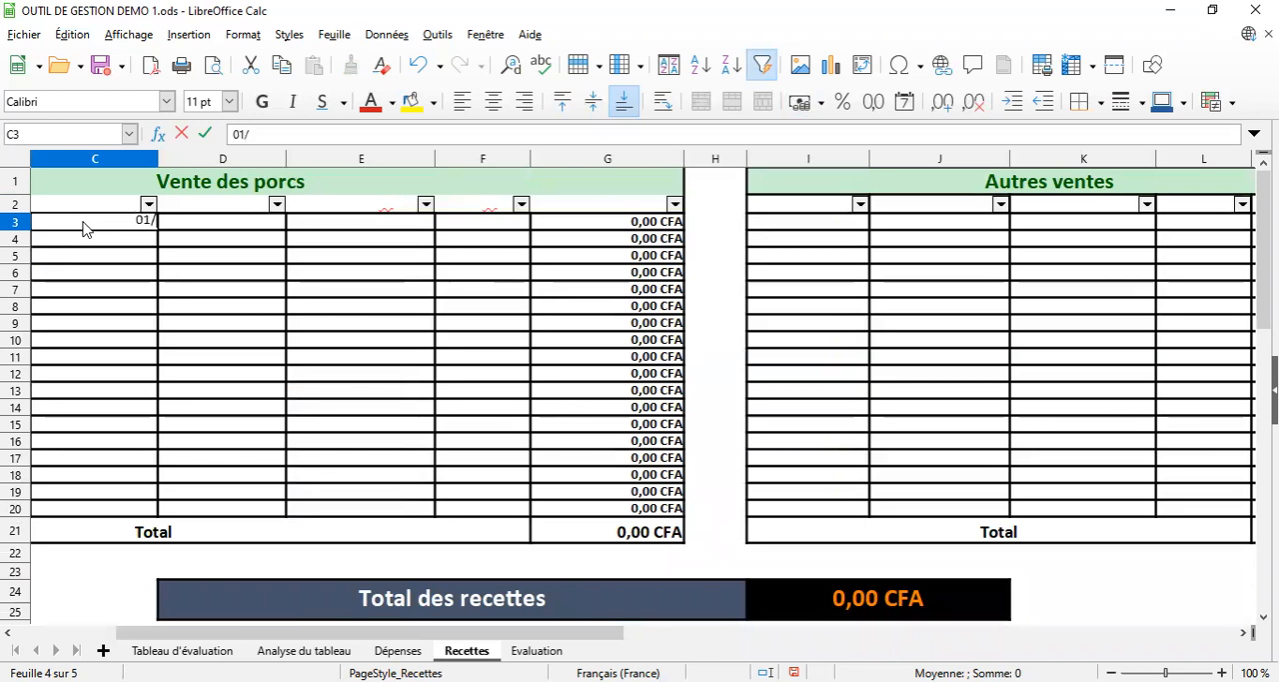
{"action": "type", "text": "06"}
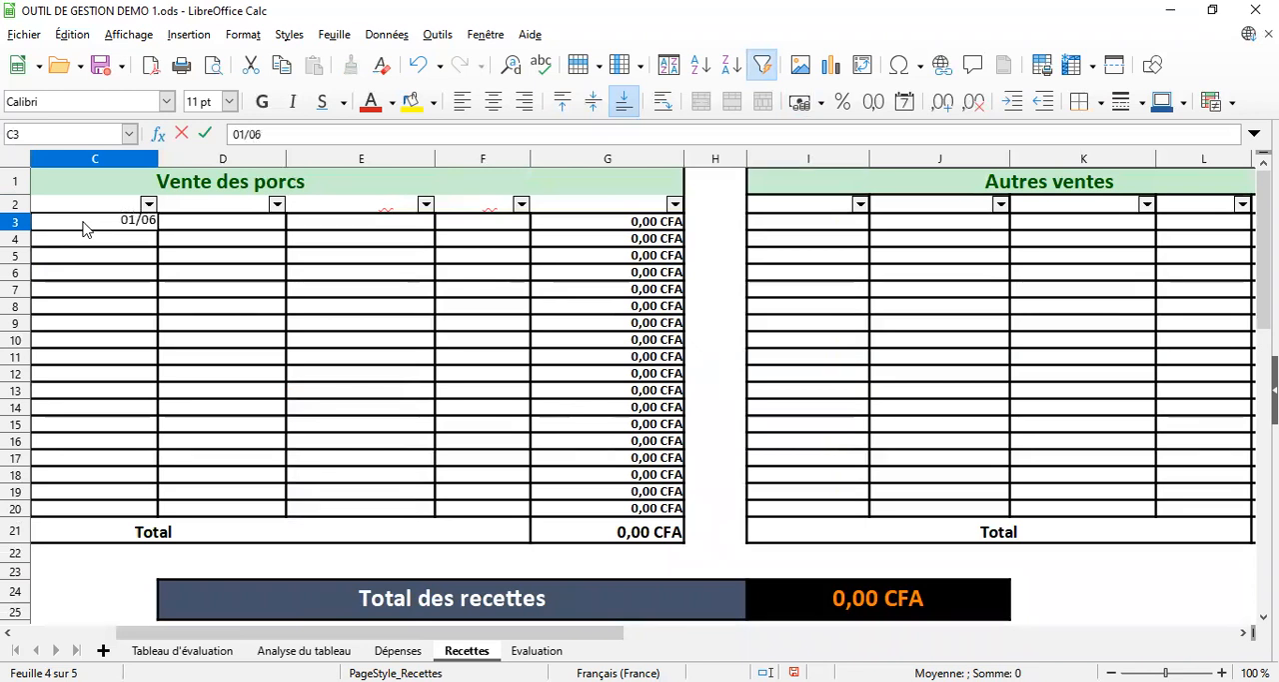
{"action": "type", "text": "/22"}
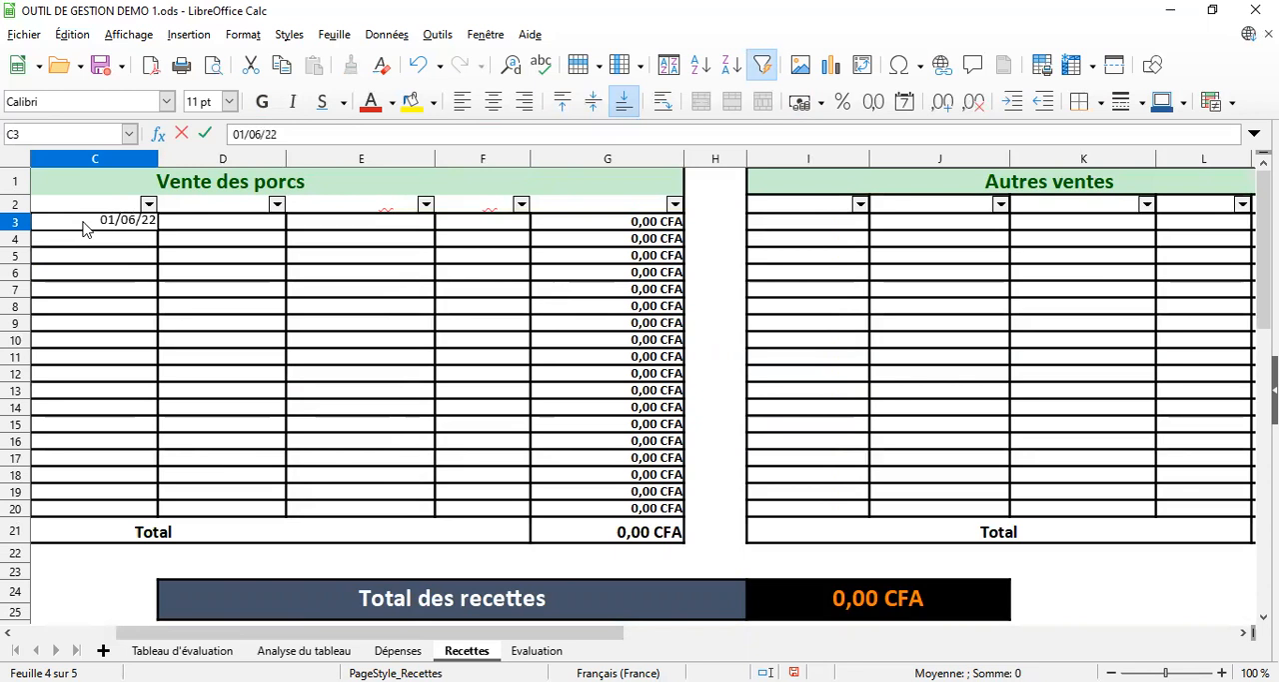
{"action": "key", "text": "Return"}
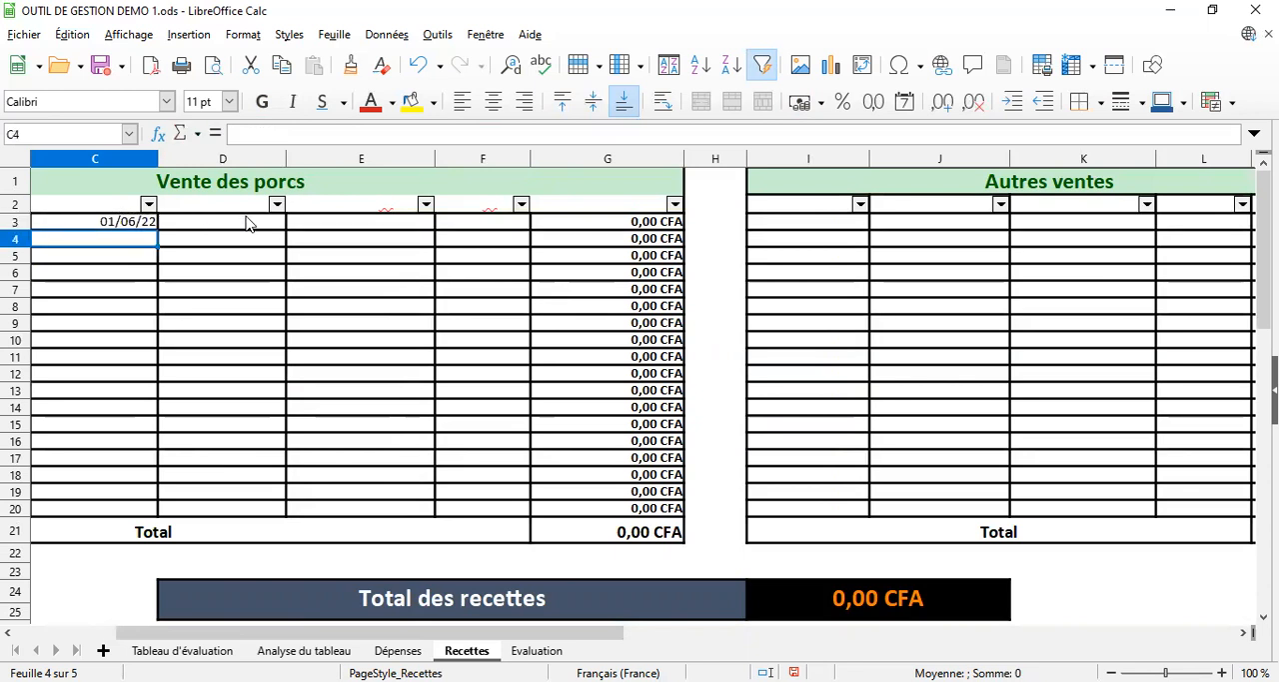
Enter x in cell D3 and 3000 as the Poids total in cell E3 of the Vente des porcs table
{"action": "left_click", "coordinate": [249, 223]}
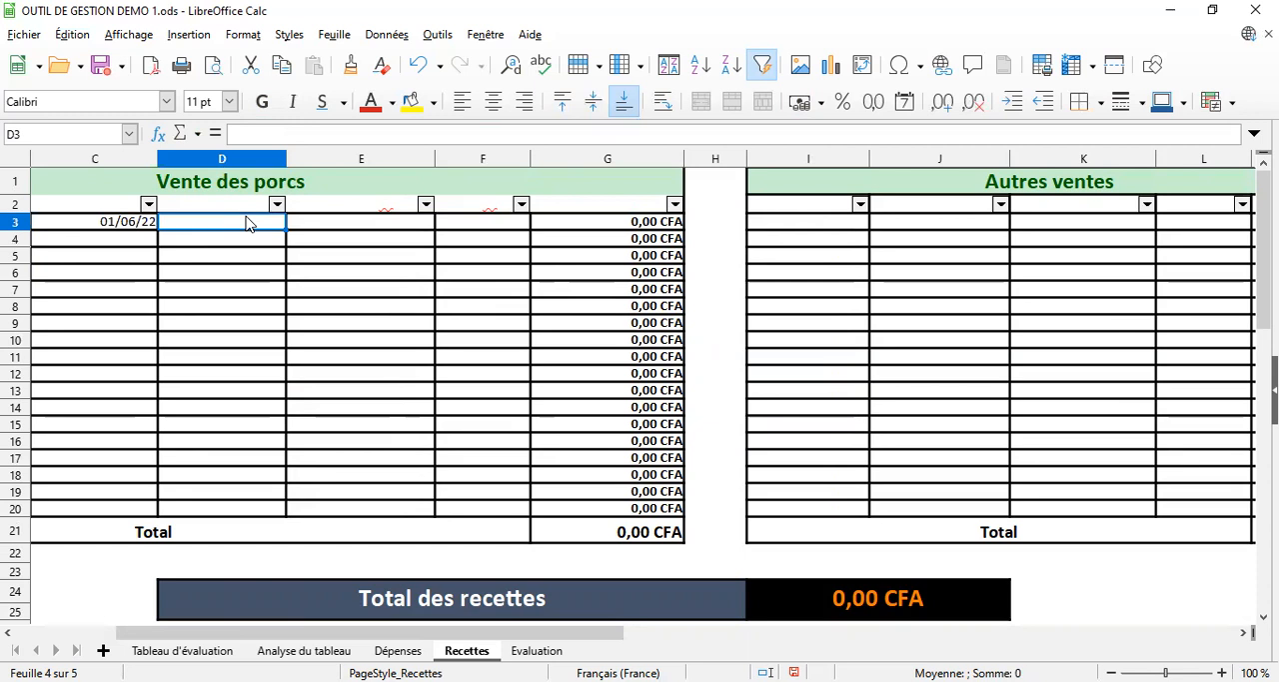
{"action": "type", "text": "x"}
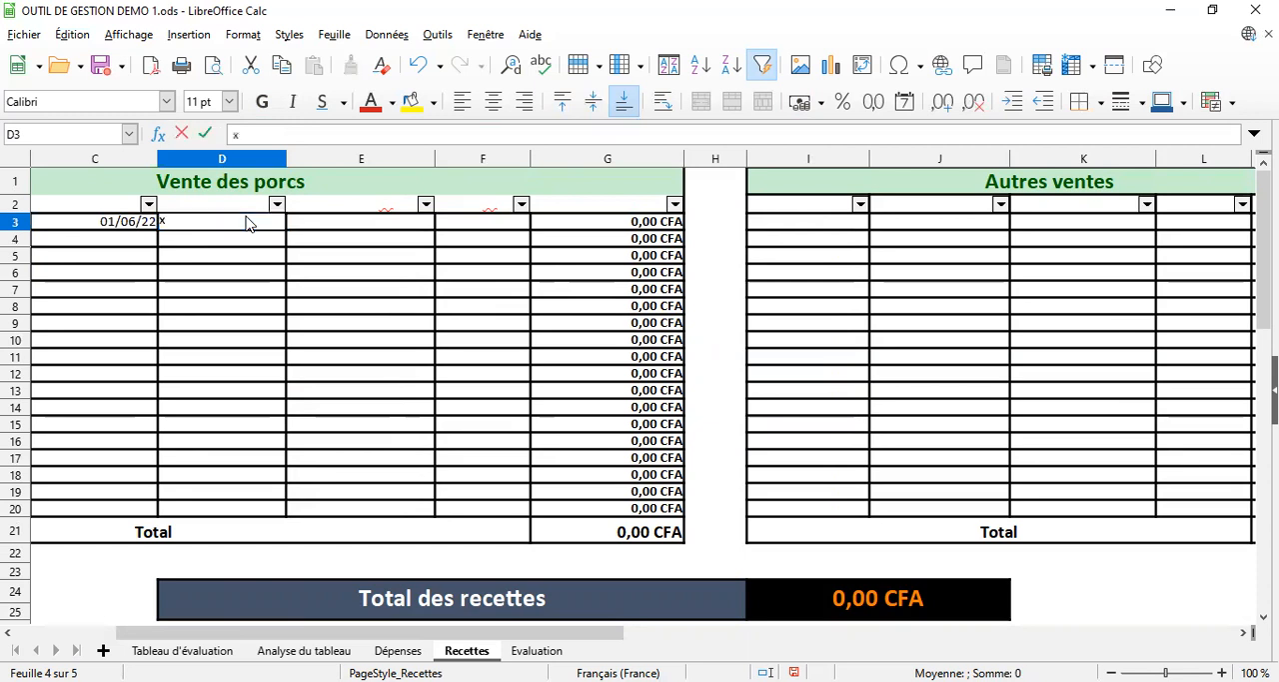
{"action": "key", "text": "Return"}
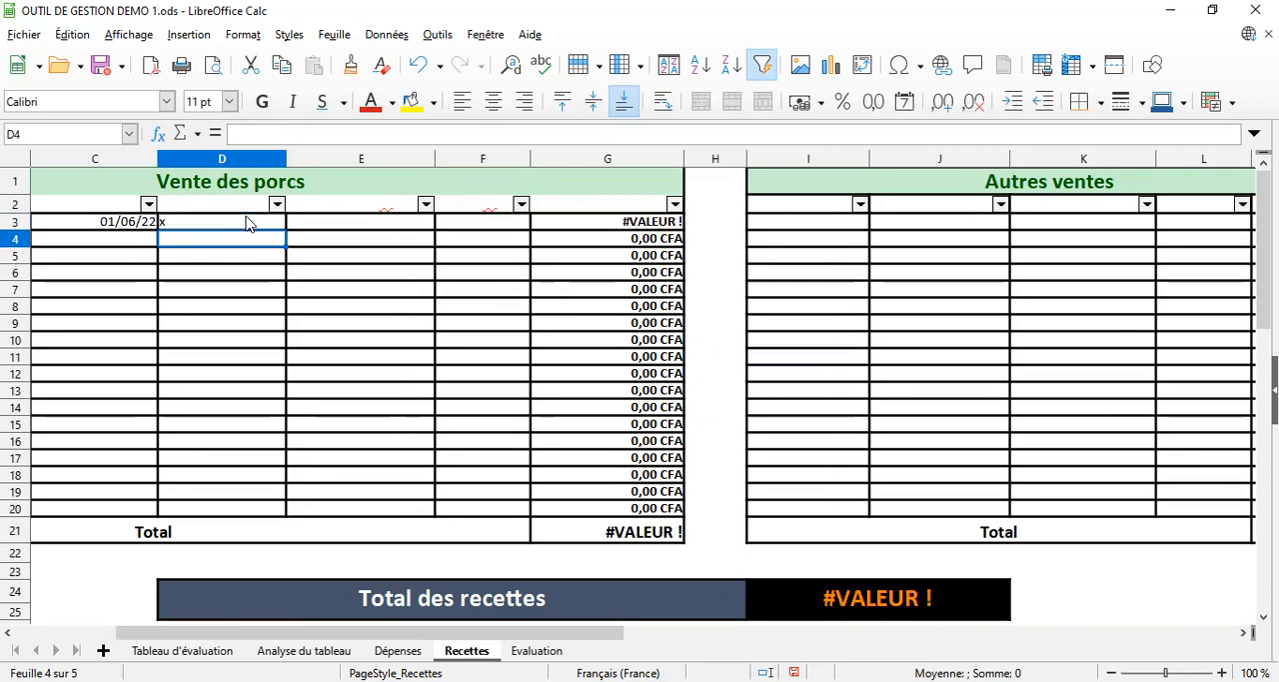
{"action": "left_click", "coordinate": [351, 224]}
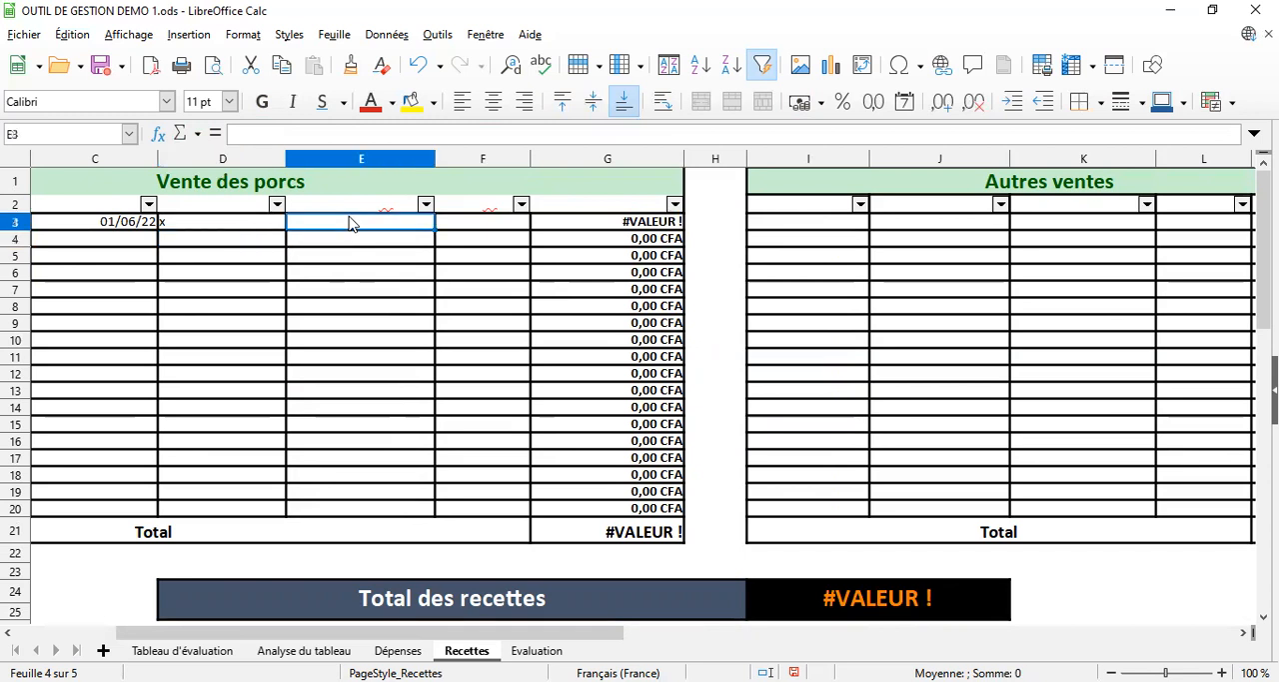
{"action": "type", "text": "3000"}
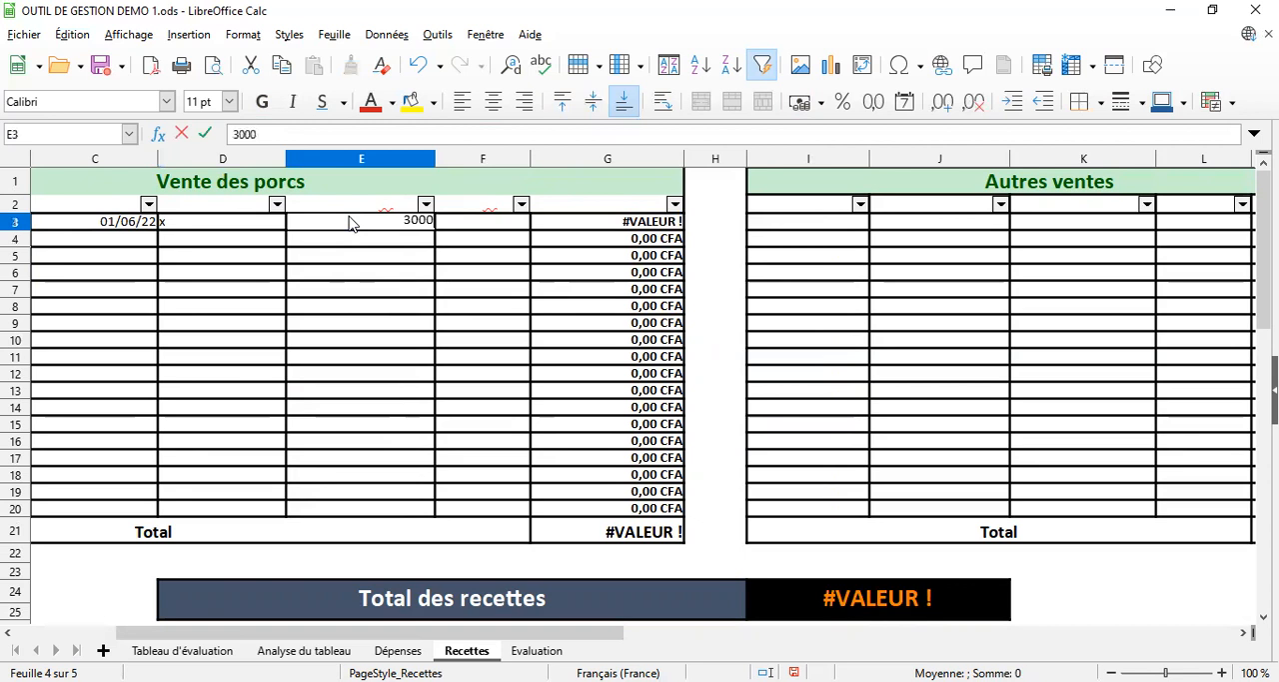
{"action": "key", "text": "Return"}
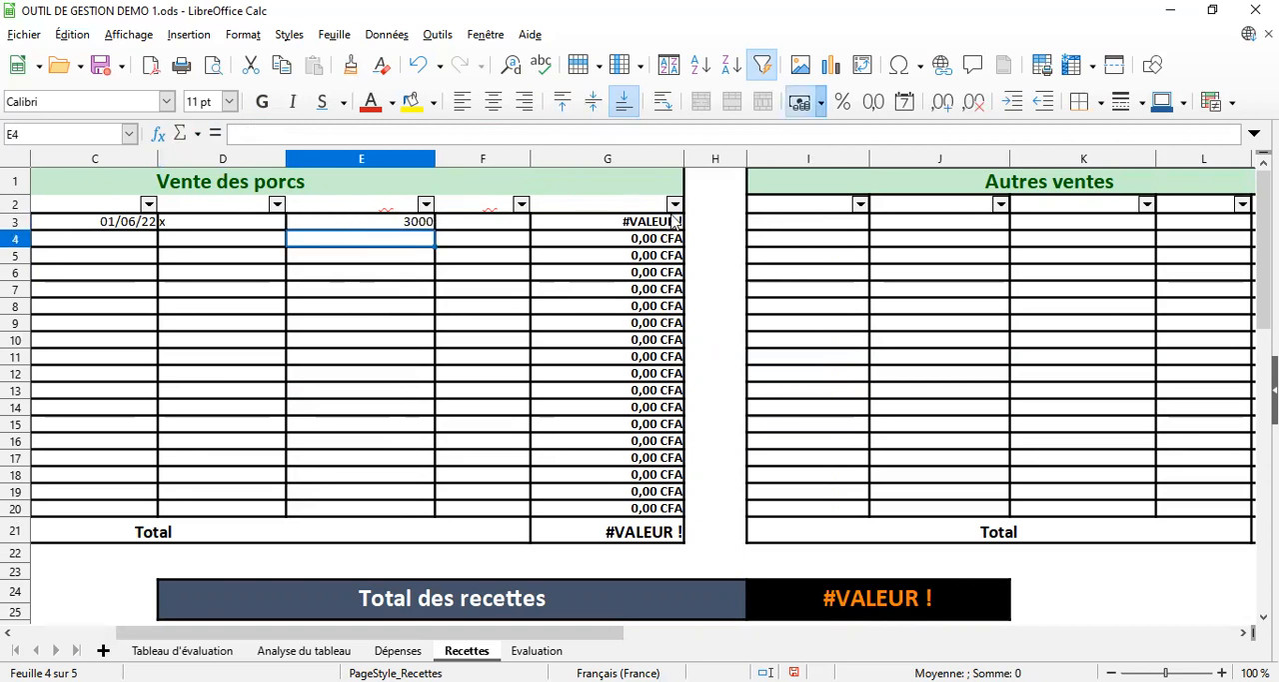
Widen the Poids total (Kg), Prix/ Kg and Montant columns, E to G, of the Vente des porcs table
{"action": "left_click", "coordinate": [636, 208]}
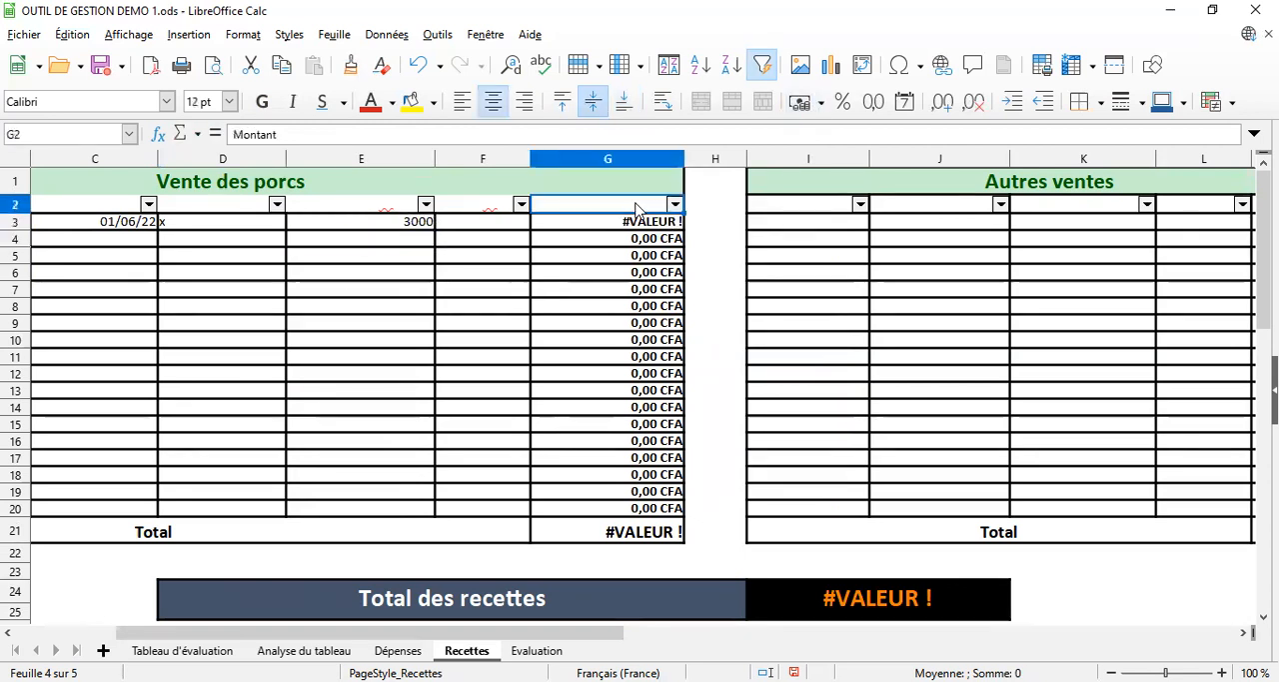
{"action": "left_click", "coordinate": [386, 207]}
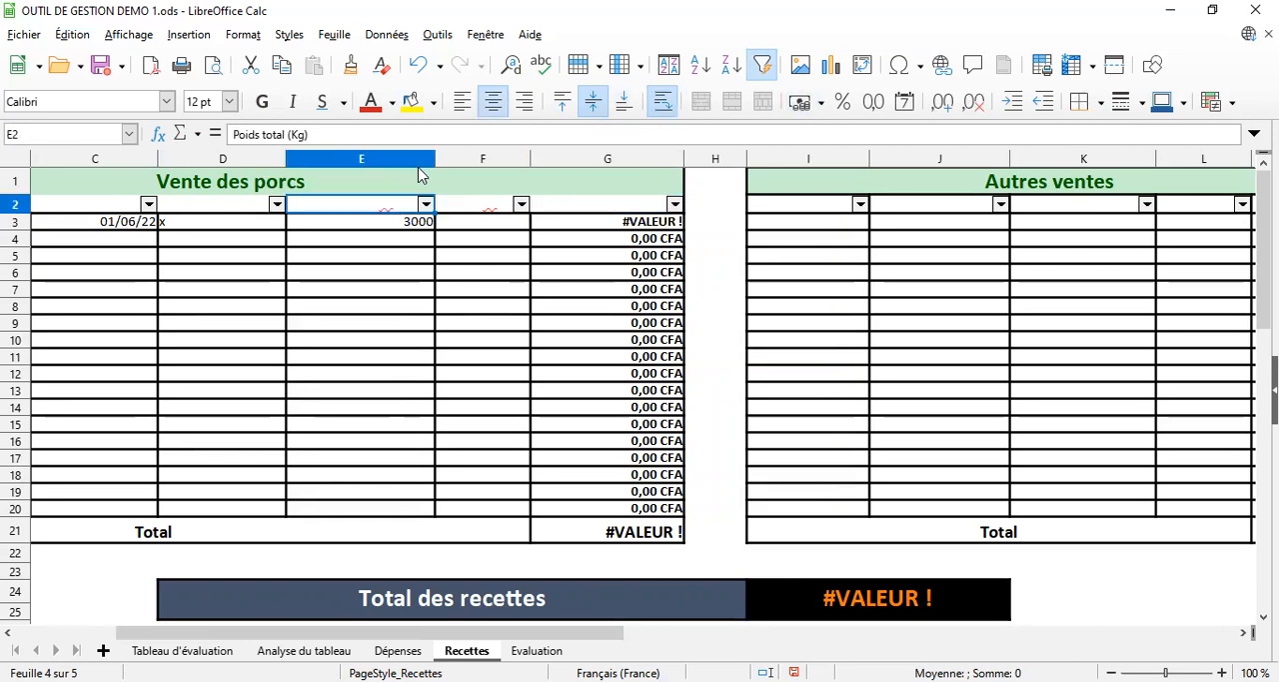
{"action": "left_click_drag", "start_coordinate": [437, 158], "coordinate": [473, 158]}
{"action": "left_click", "coordinate": [545, 205]}
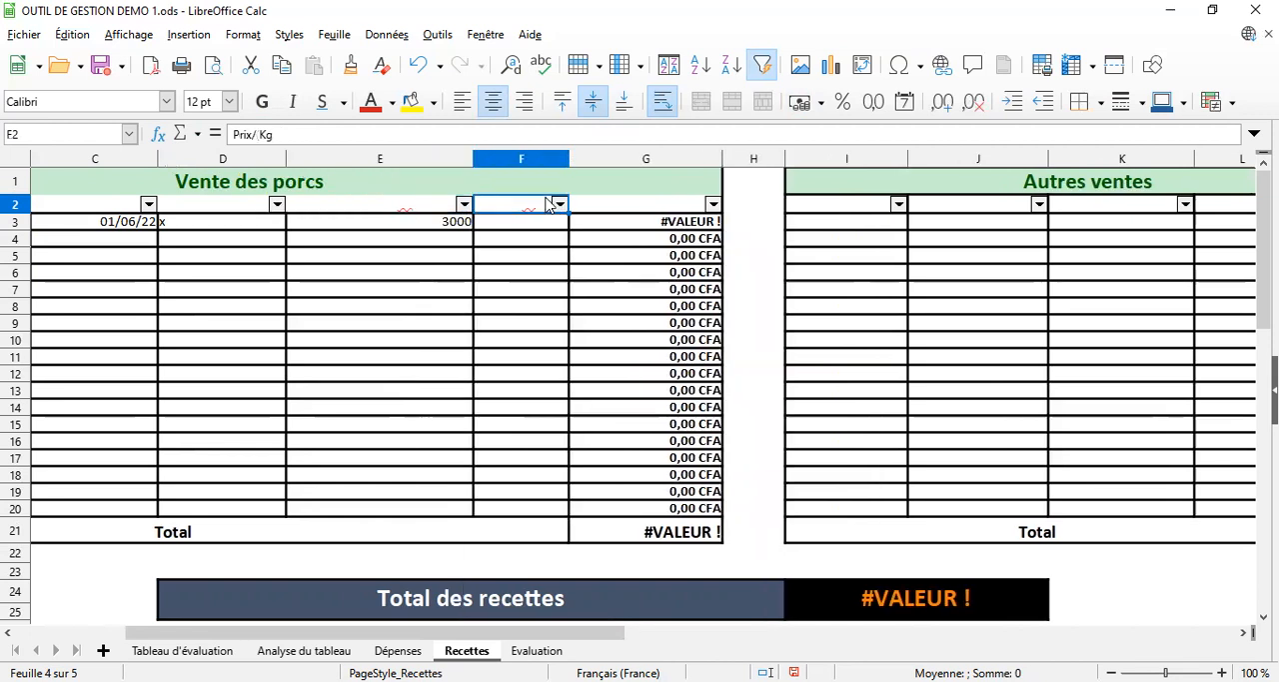
{"action": "left_click_drag", "start_coordinate": [568, 157], "coordinate": [600, 157]}
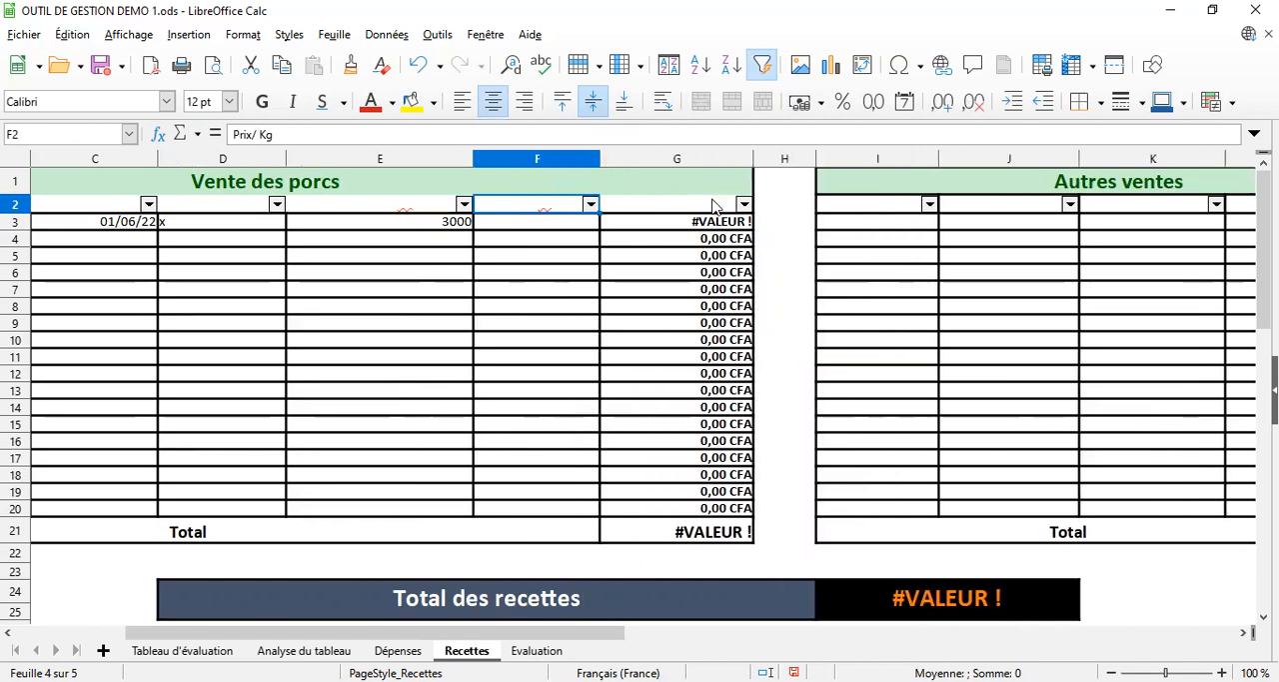
{"action": "left_click", "coordinate": [713, 205]}
{"action": "left_click_drag", "start_coordinate": [753, 158], "coordinate": [776, 155]}
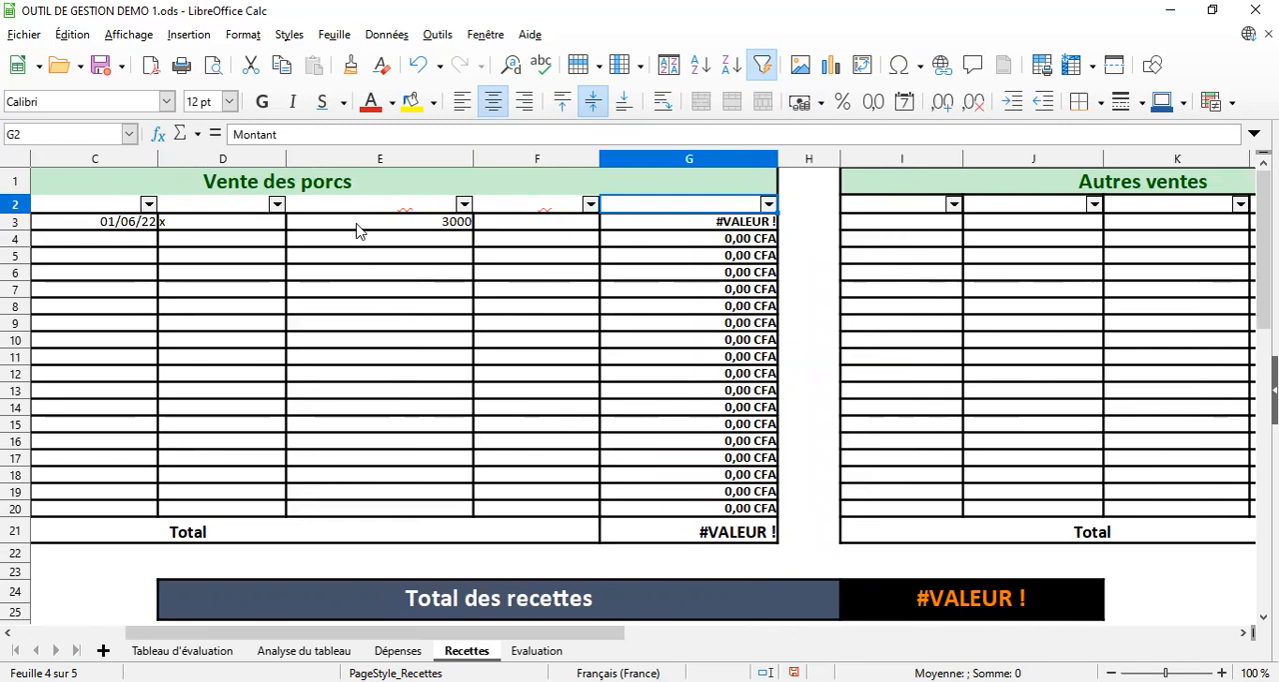
Clear the Poids total in cell E3 and enter 3000 as the Prix/ Kg in cell F3
{"action": "left_click", "coordinate": [540, 233]}
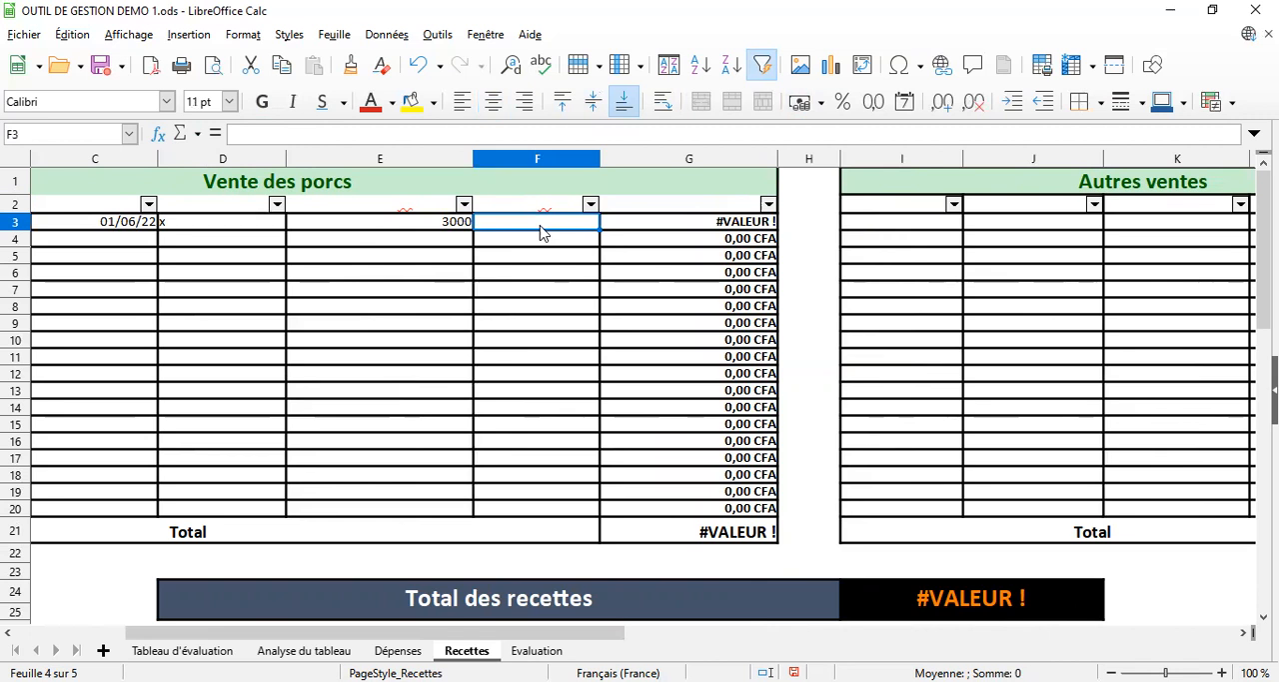
{"action": "left_click", "coordinate": [206, 228]}
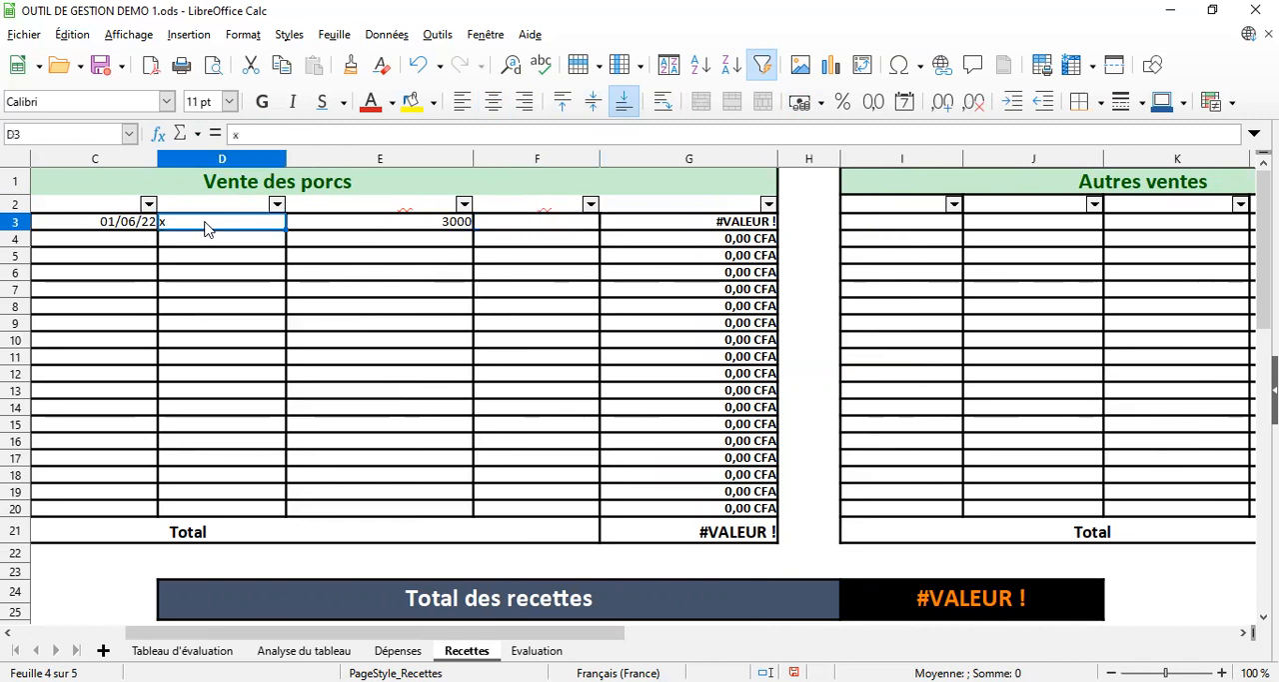
{"action": "left_click", "coordinate": [435, 224]}
{"action": "key", "text": "Delete"}
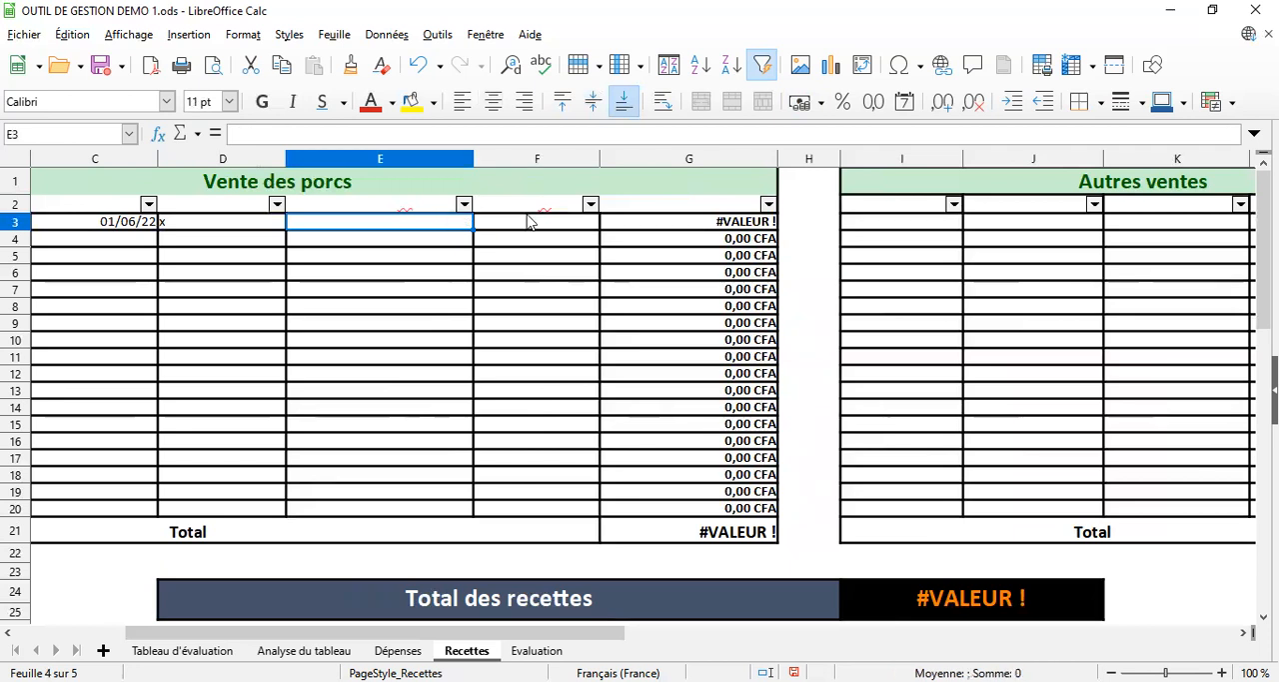
{"action": "left_click", "coordinate": [530, 230]}
{"action": "type", "text": "3000"}
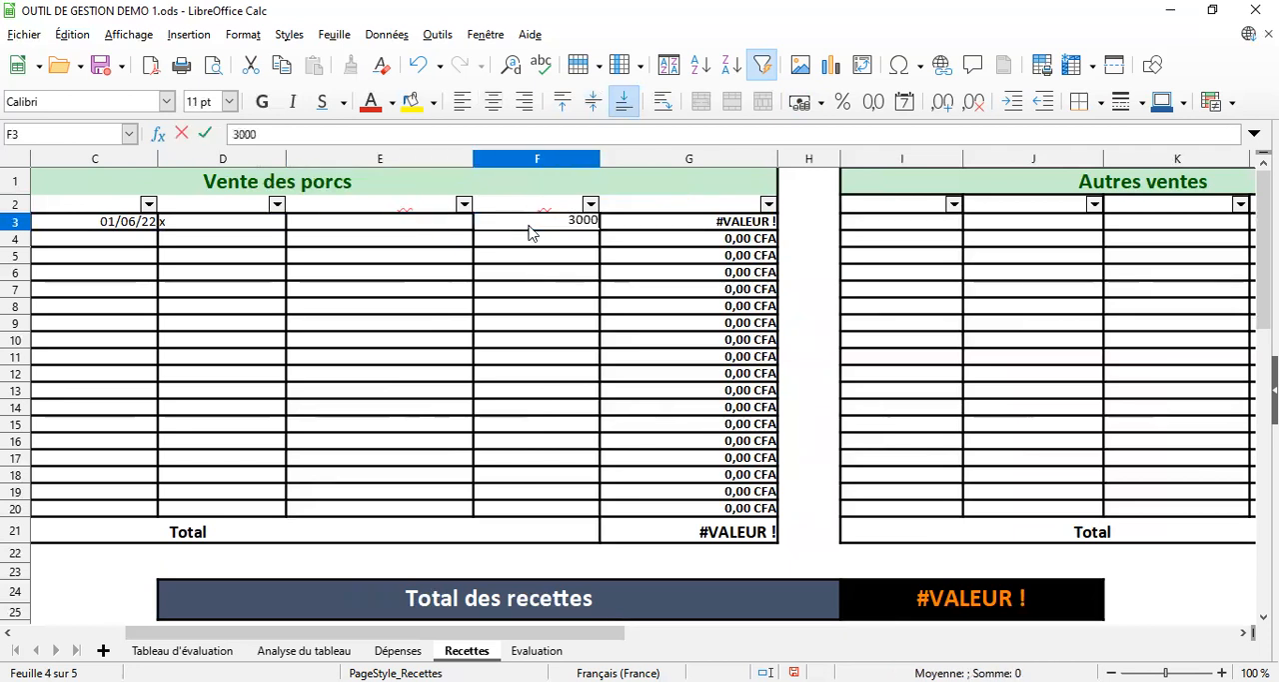
{"action": "key", "text": "Return"}
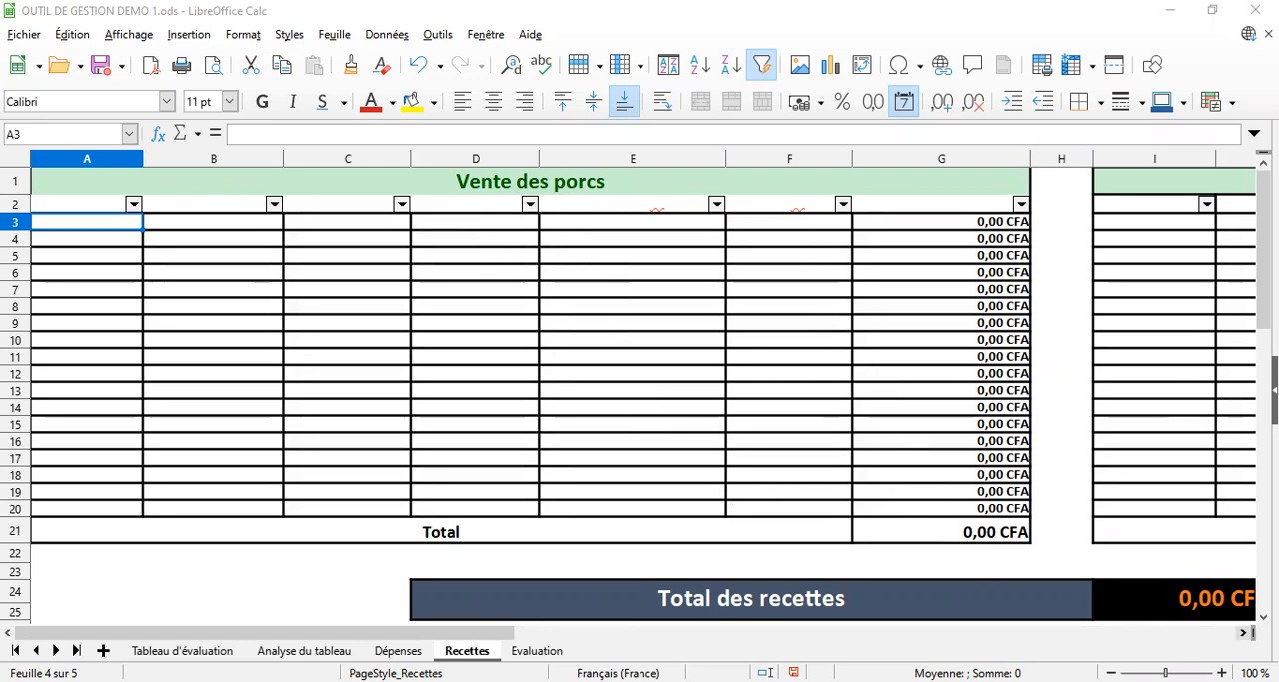
{"action": "scroll", "coordinate": [640, 390], "scroll_direction": "right", "scroll_amount": 2}
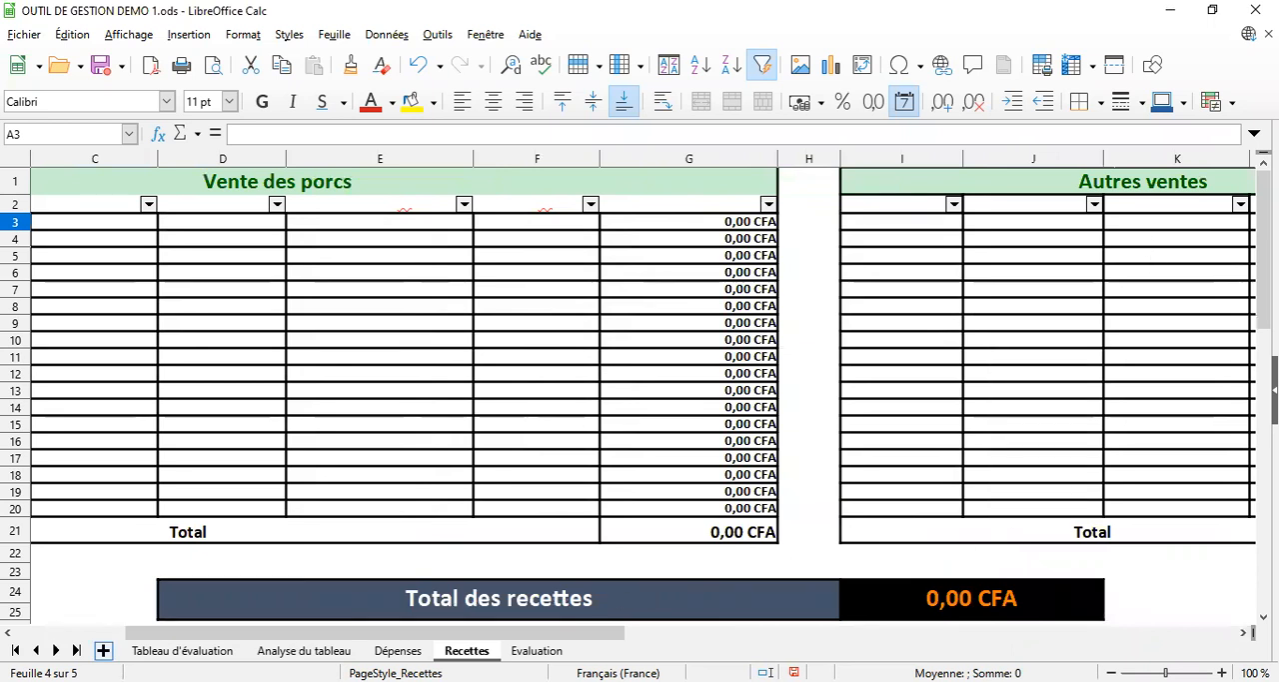
{"action": "left_click", "coordinate": [9, 634]}
{"action": "left_click", "coordinate": [9, 633]}
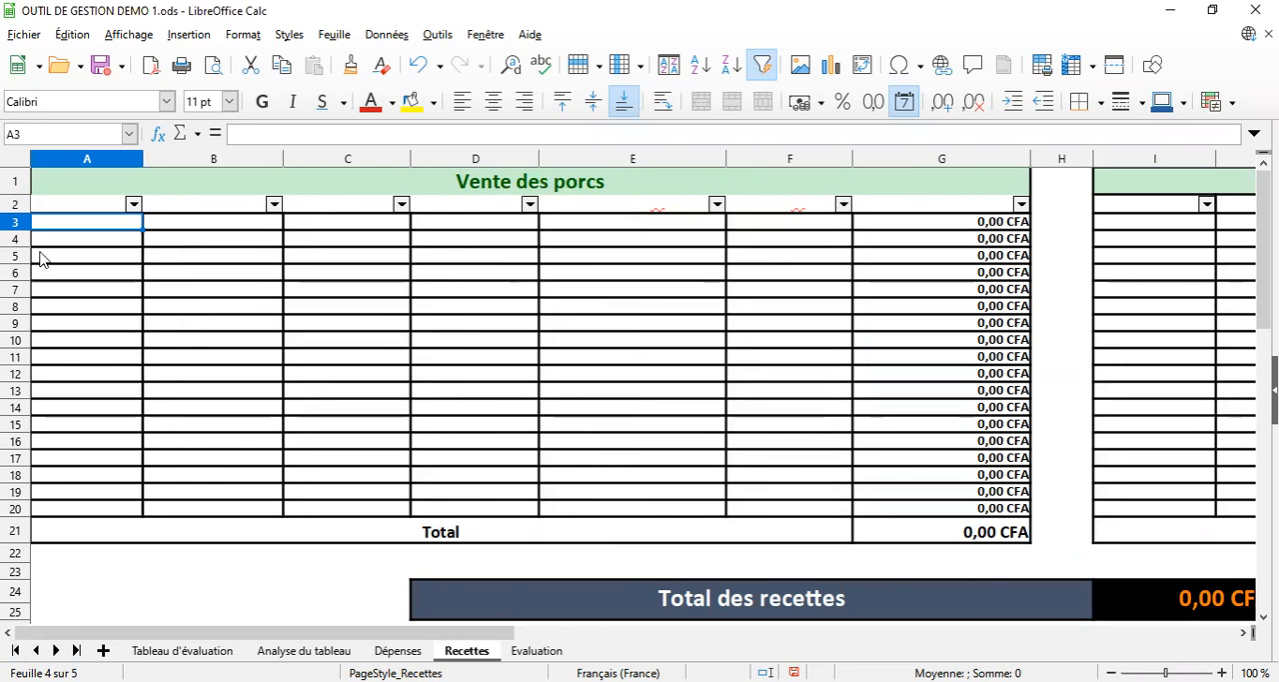
{"action": "left_click", "coordinate": [87, 205]}
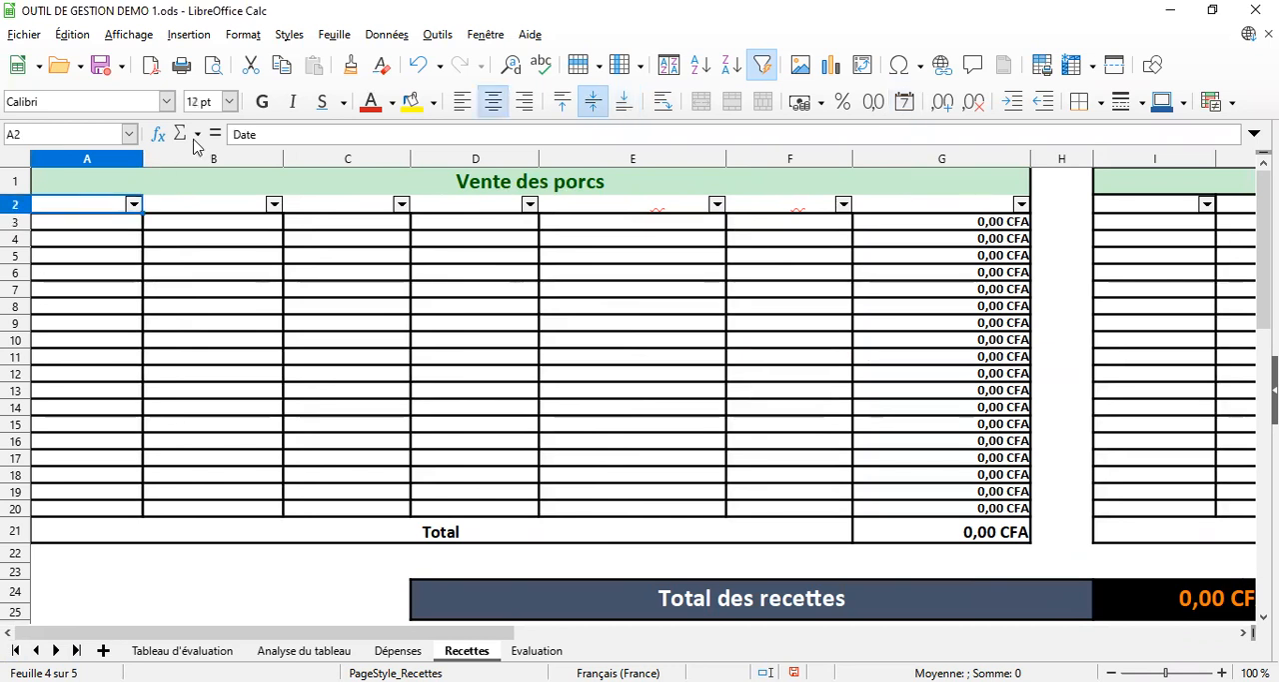
{"action": "left_click", "coordinate": [99, 228]}
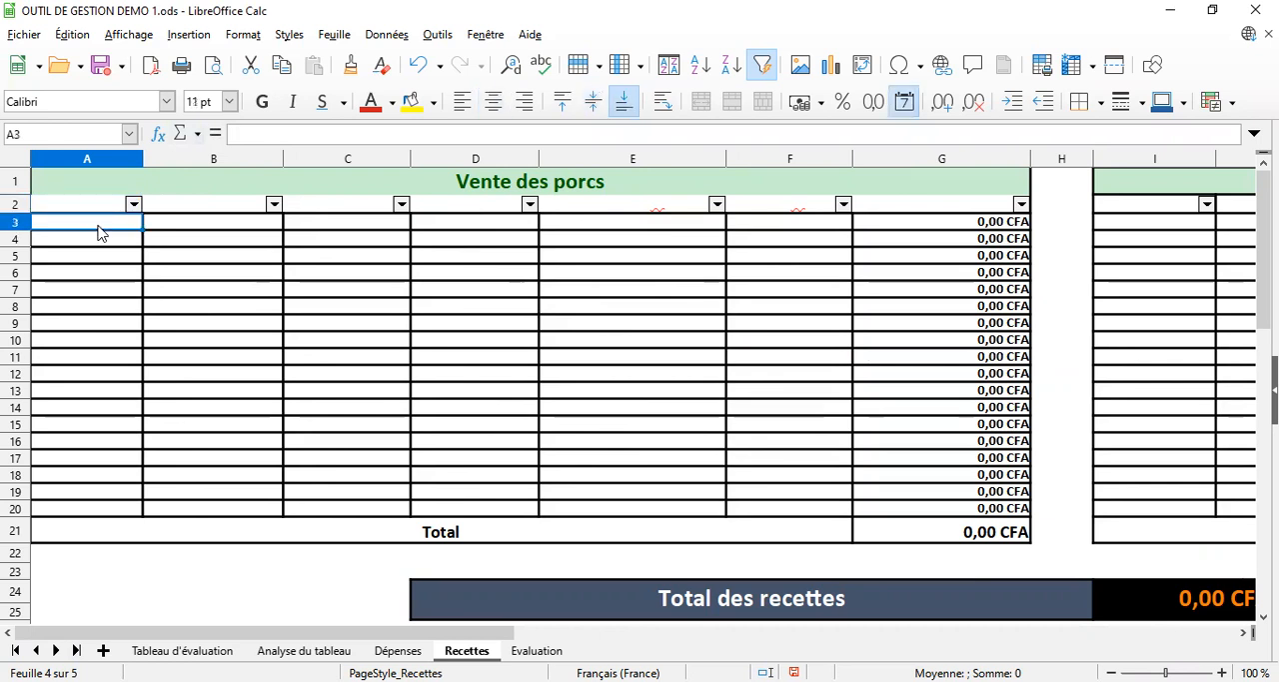
{"action": "type", "text": "01/"}
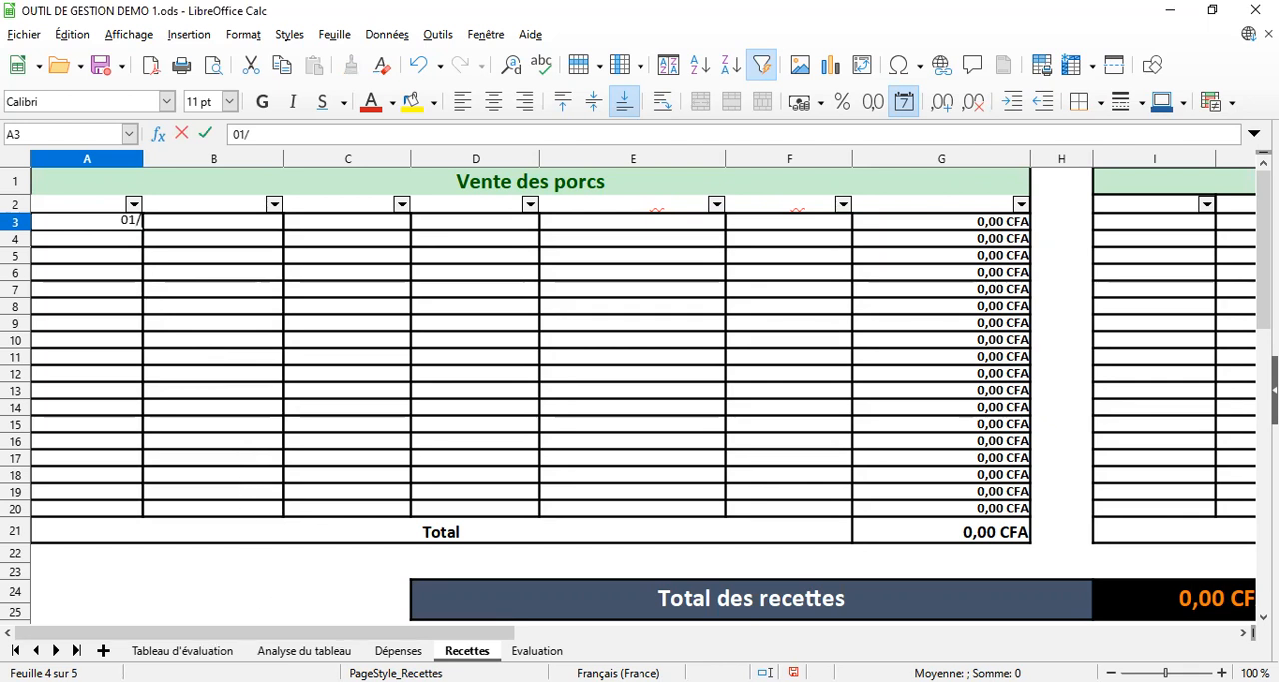
Check the Date d'abattage/vente of the first record in the Tableau d'évaluation sheet, and return to the Recettes sheet
{"action": "left_click", "coordinate": [182, 650]}
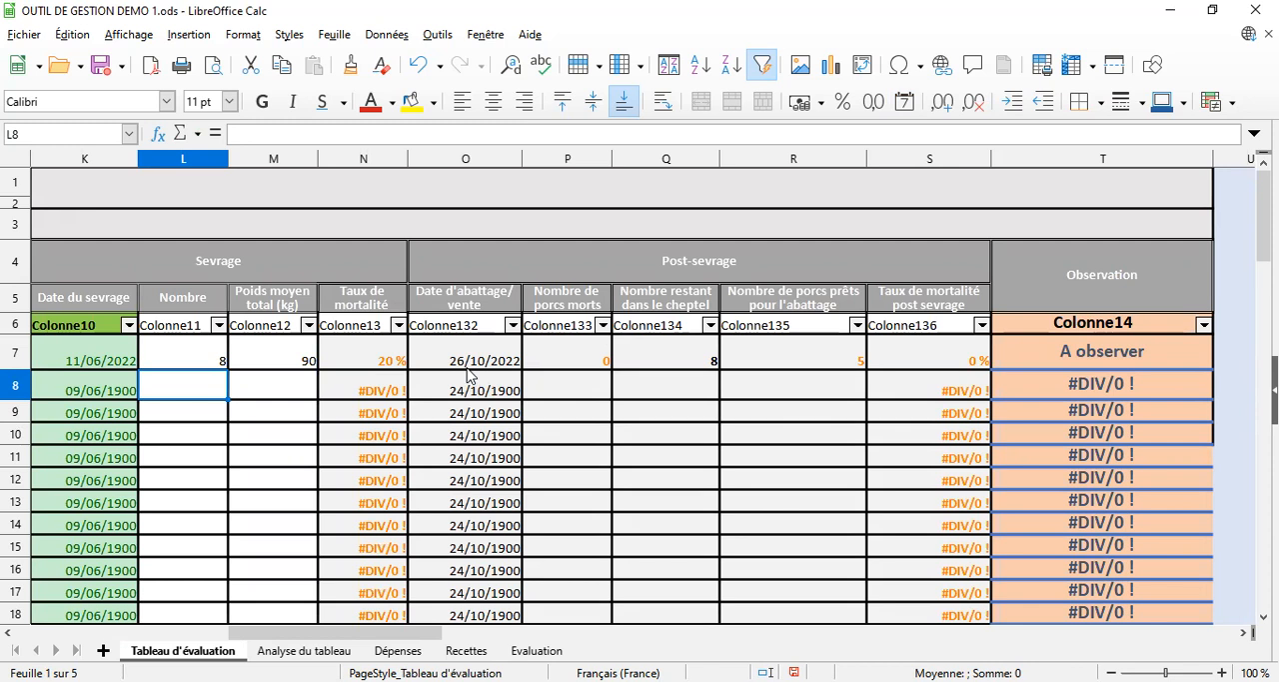
{"action": "left_click", "coordinate": [445, 649]}
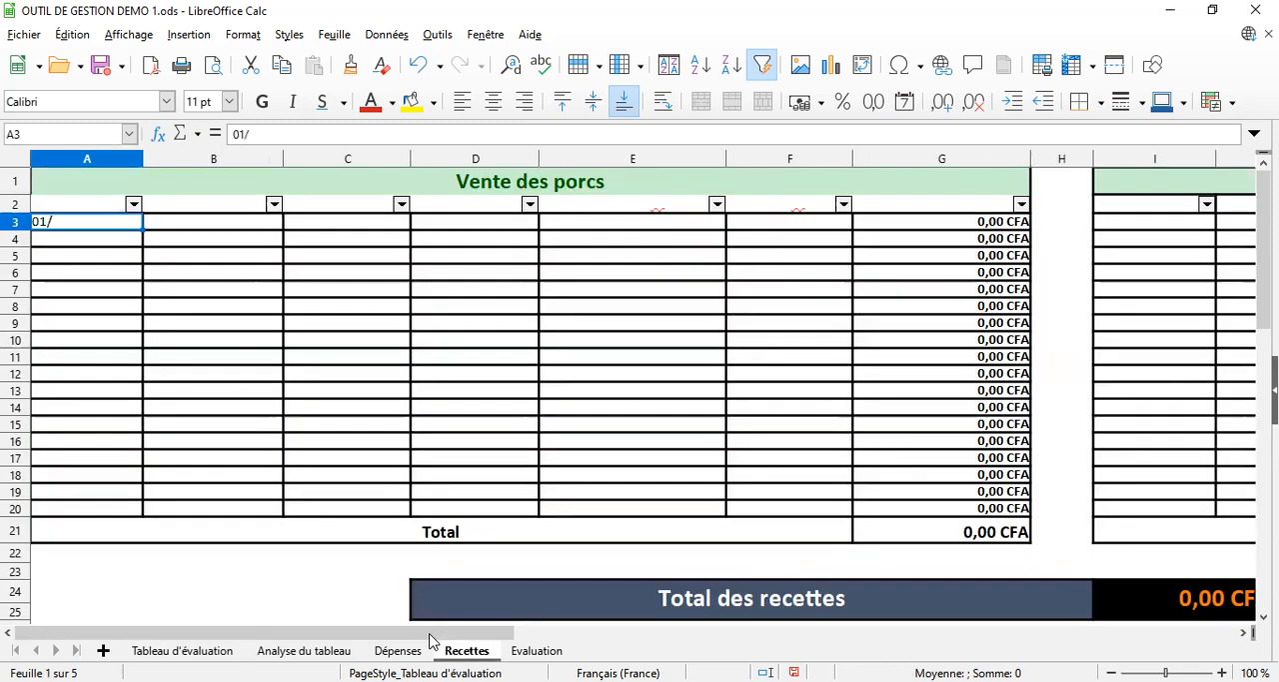
{"action": "key", "text": "Up"}
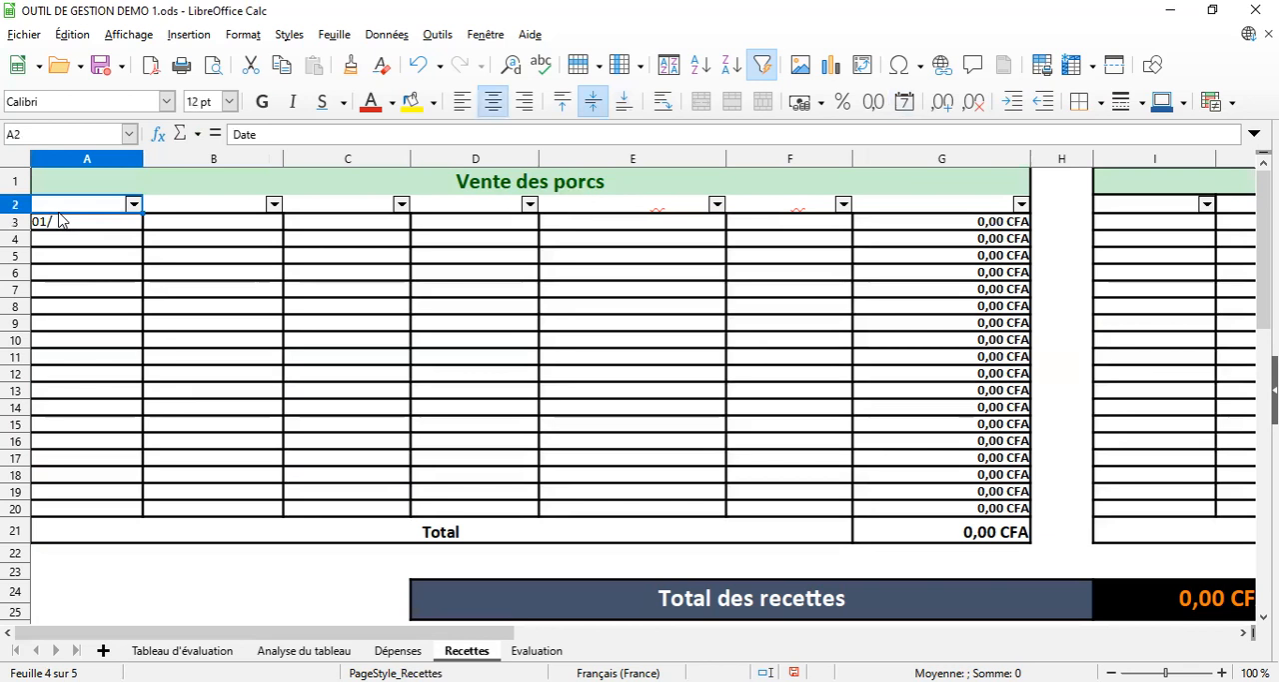
{"action": "key", "text": "BackSpace"}
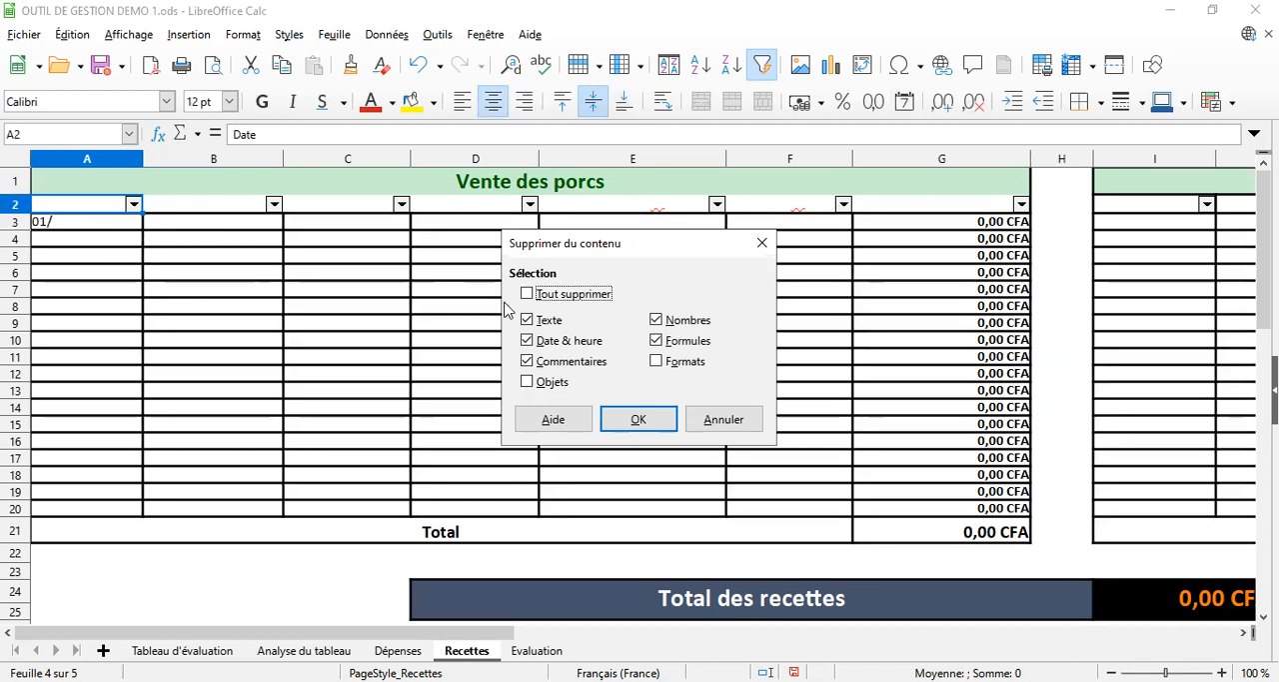
{"action": "left_click", "coordinate": [735, 427]}
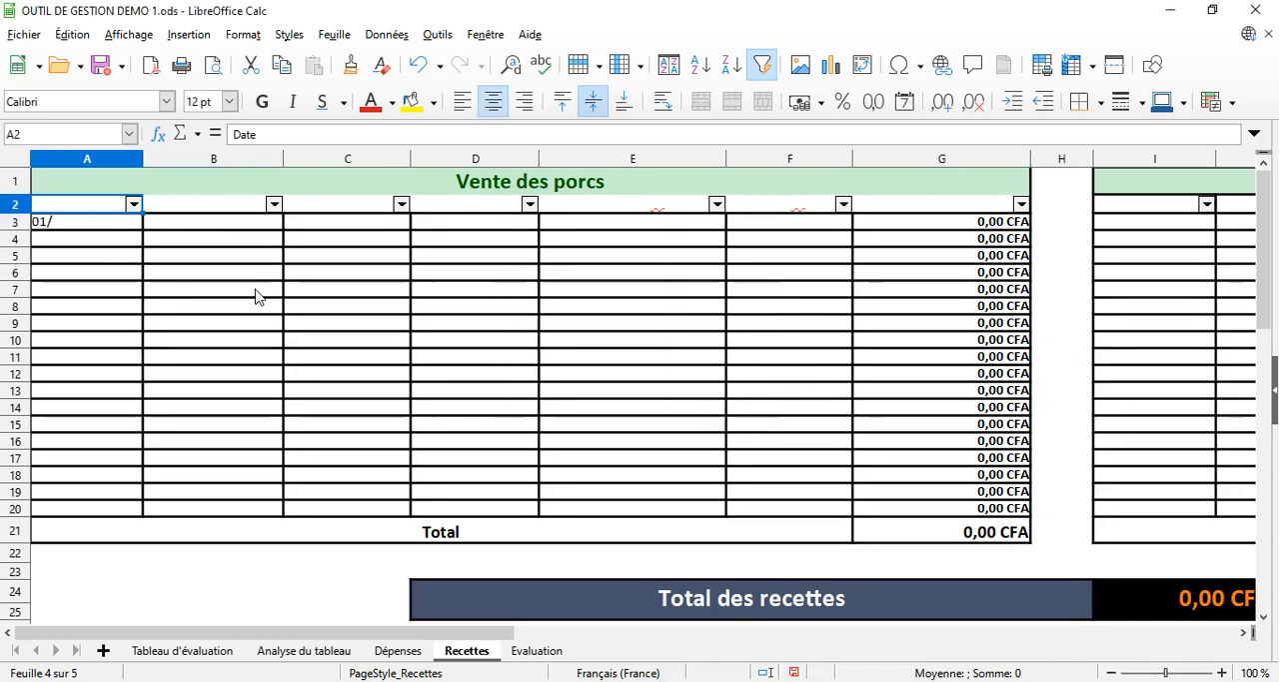
Enter 27/10/22 as the Date in cell A3 of the Vente des porcs table
{"action": "left_click", "coordinate": [113, 228]}
{"action": "type", "text": "27/10/22-10-27"}
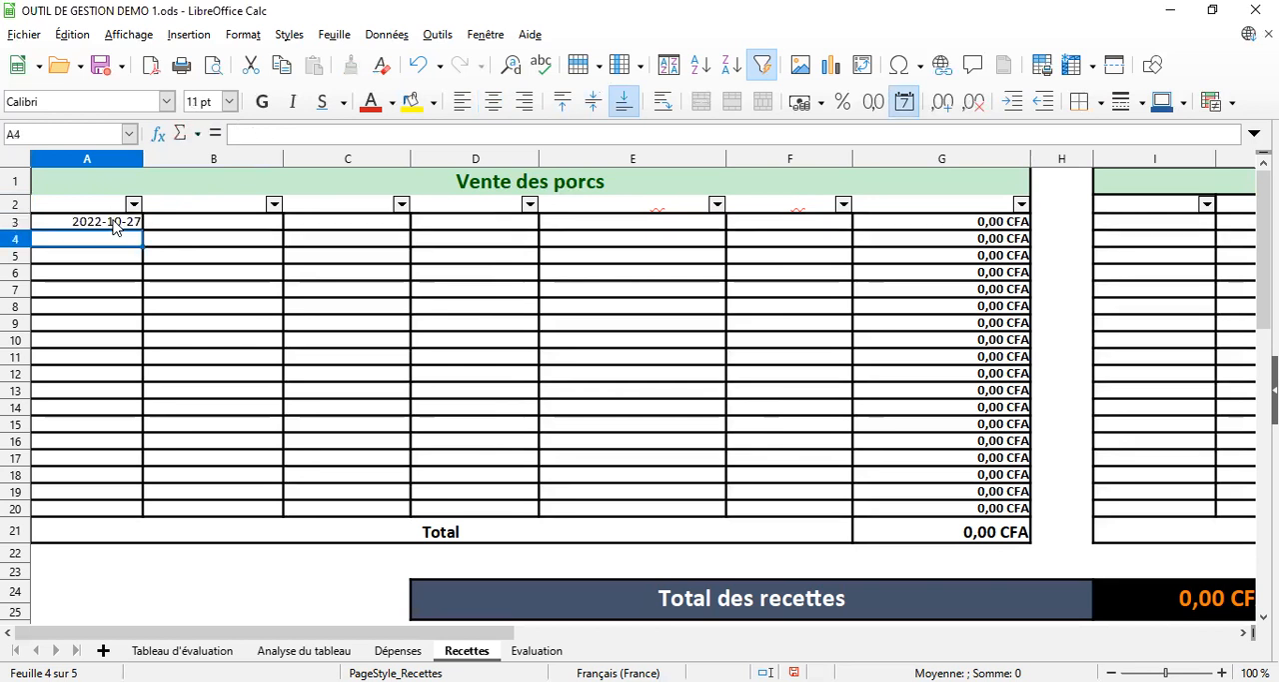
{"action": "key", "text": "Return"}
Enter engraissés as the Type de porcs in cell B3 of the Vente des porcs table
{"action": "left_click", "coordinate": [218, 206]}
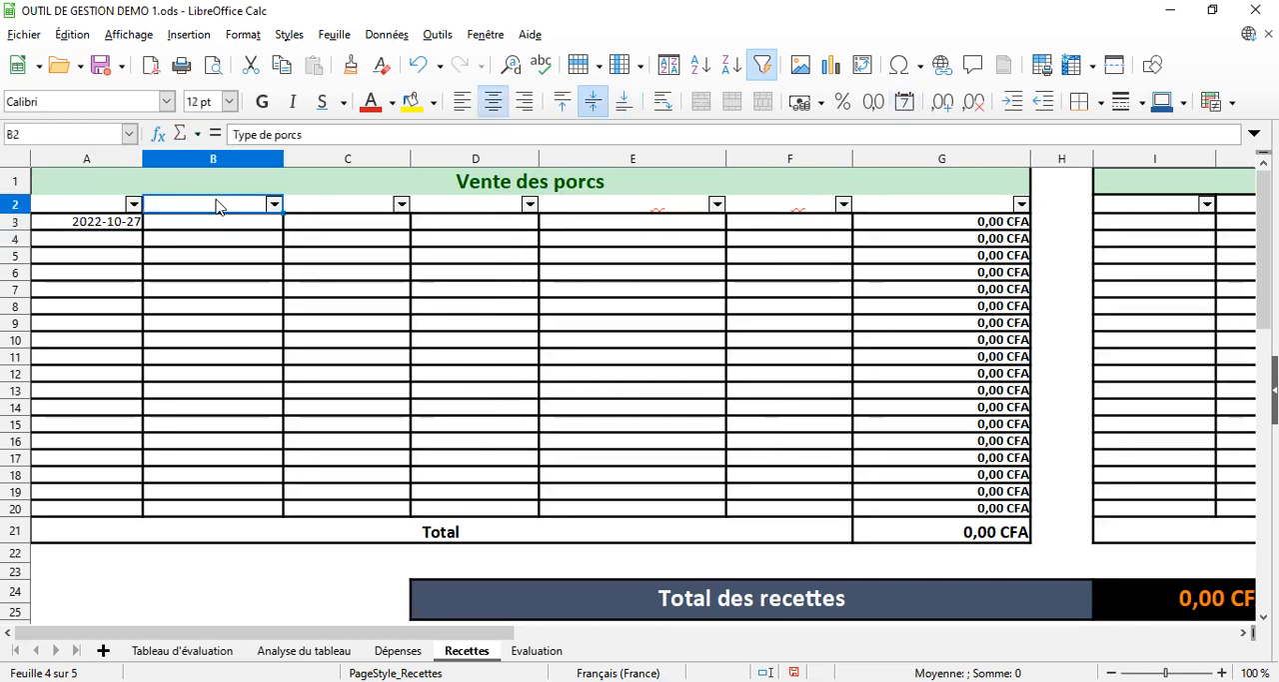
{"action": "left_click", "coordinate": [217, 225]}
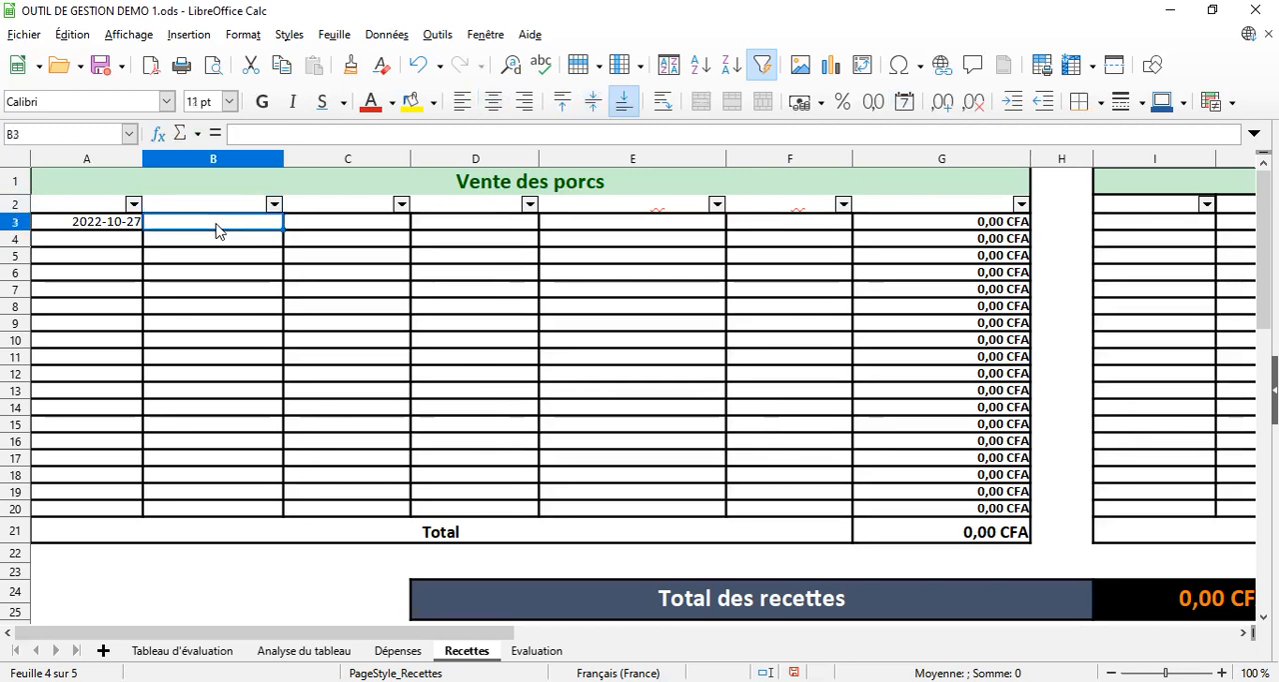
{"action": "type", "text": "en"}
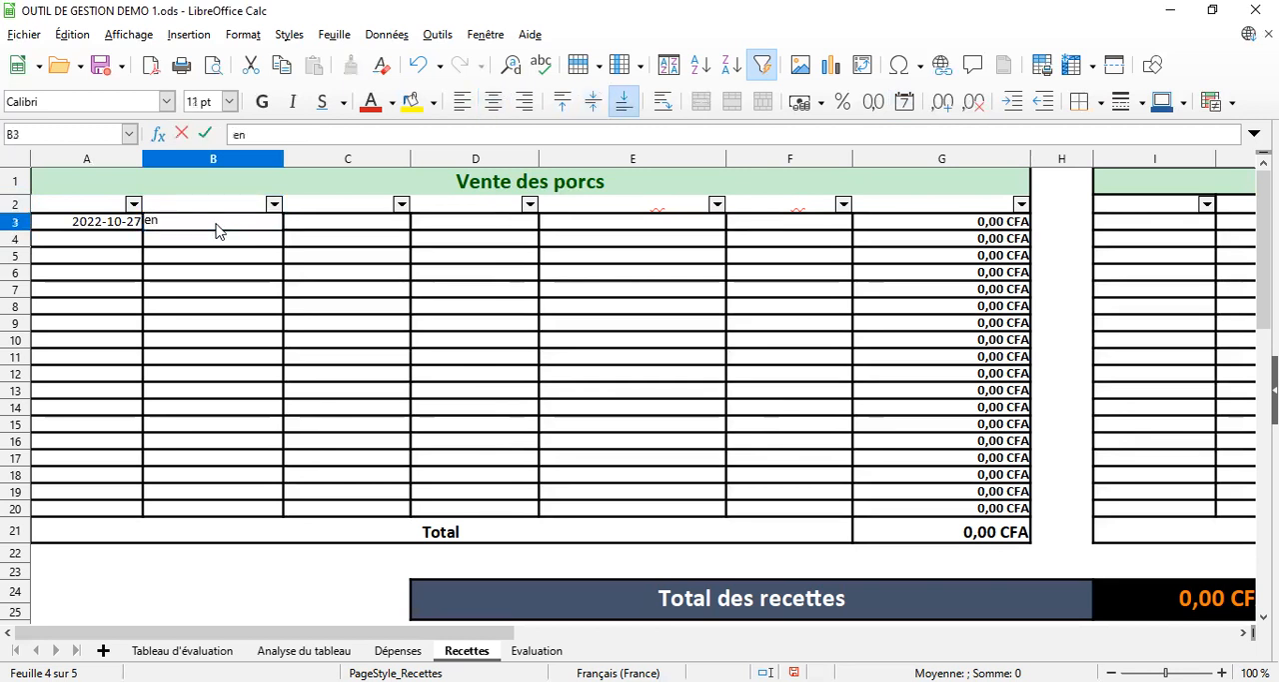
{"action": "type", "text": "graissés"}
{"action": "key", "text": "Return"}
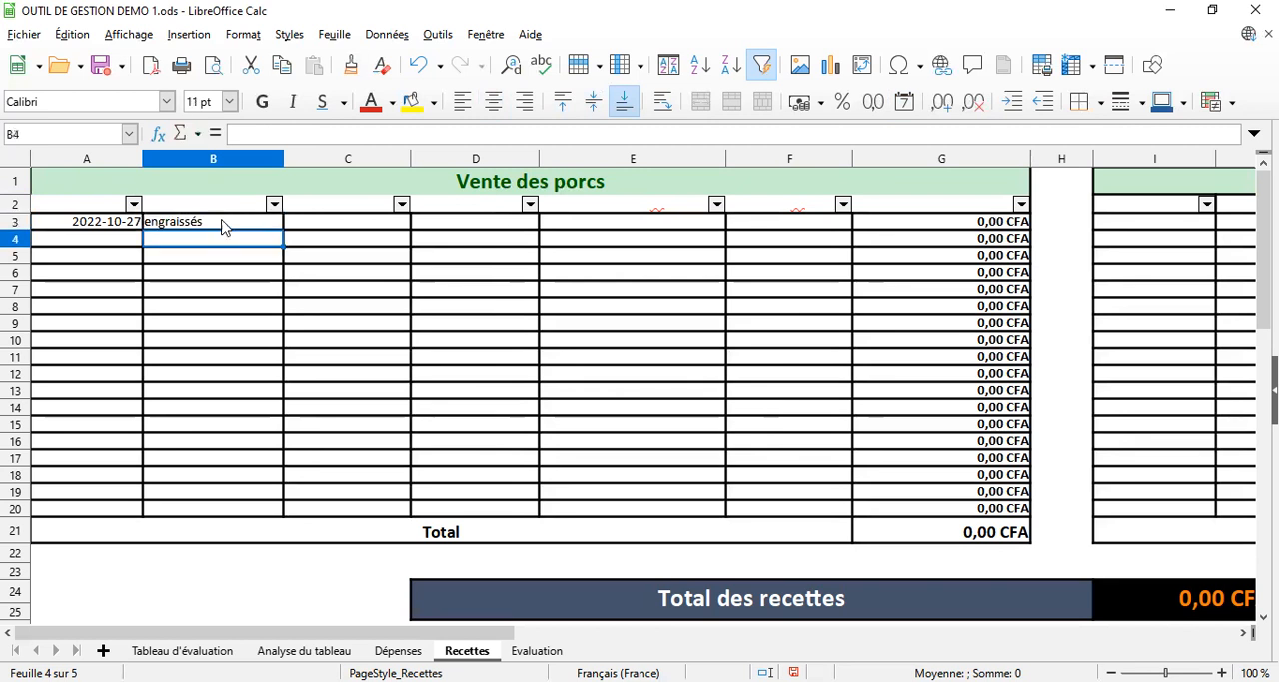
Enter 6 as the Âge moyen in cell C3 and 6 as the Nombre vendu in cell D3 of the Vente des porcs table
{"action": "left_click", "coordinate": [323, 212]}
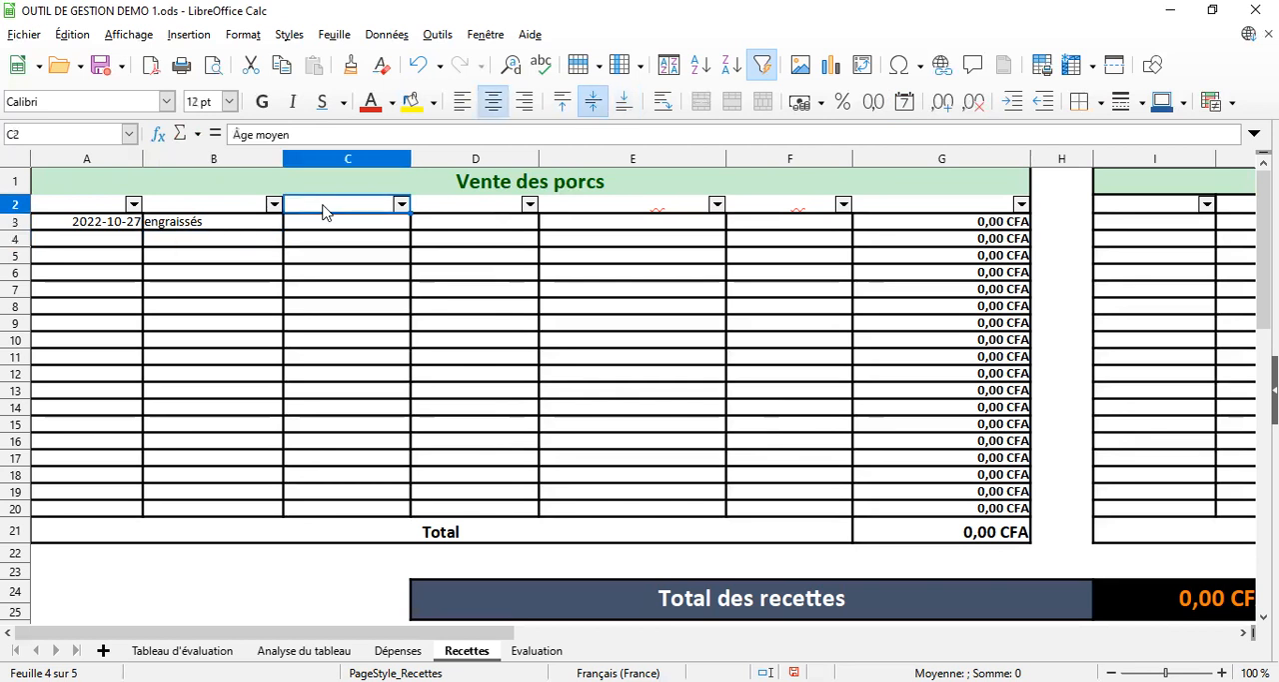
{"action": "left_click", "coordinate": [332, 226]}
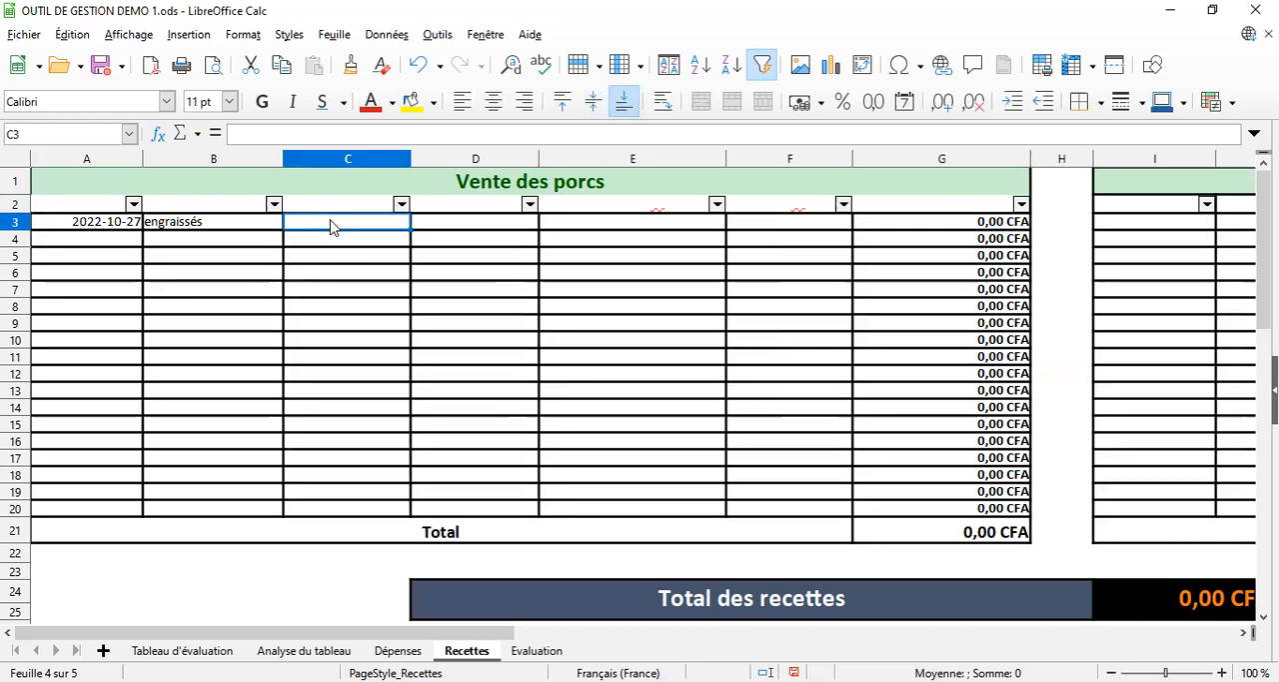
{"action": "type", "text": "6"}
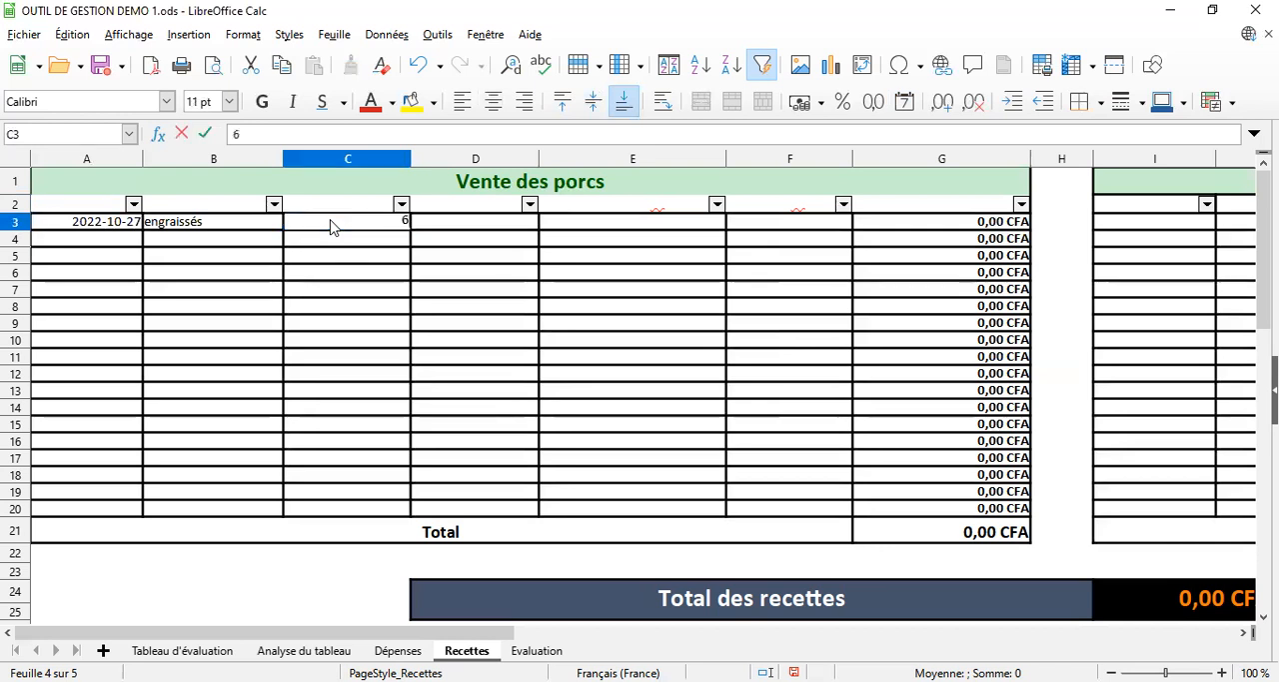
{"action": "key", "text": "Return"}
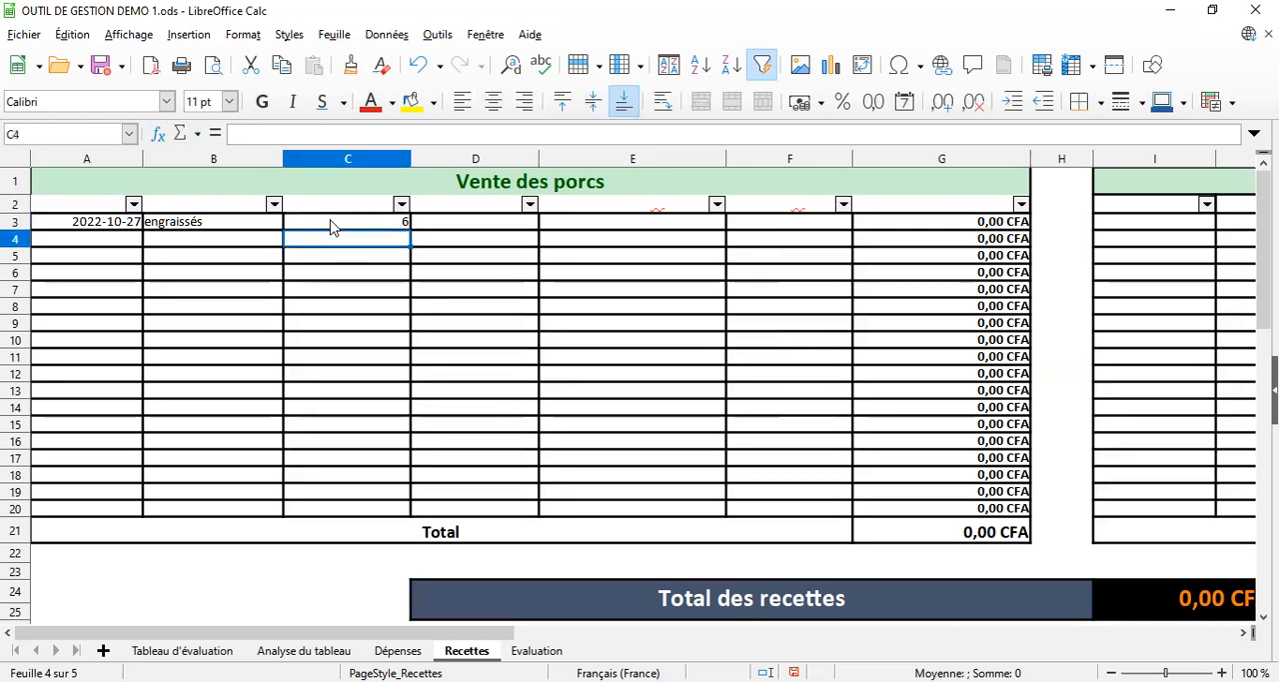
{"action": "left_click", "coordinate": [473, 210]}
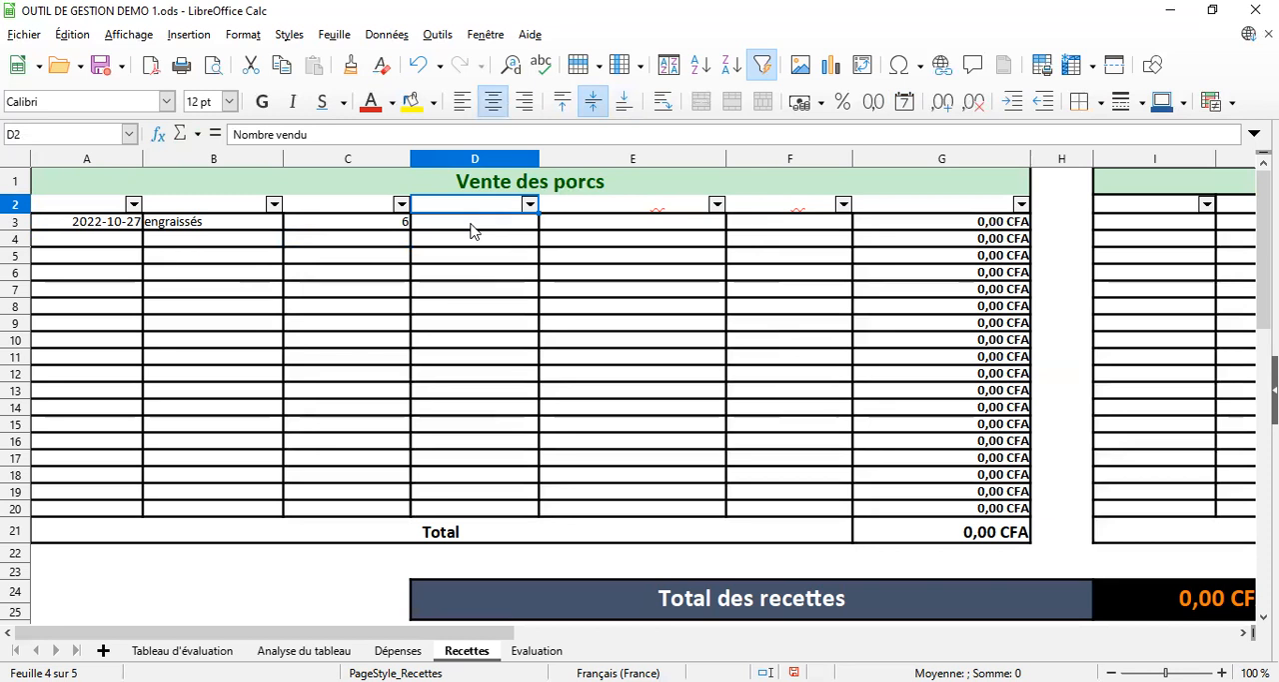
{"action": "left_click", "coordinate": [473, 230]}
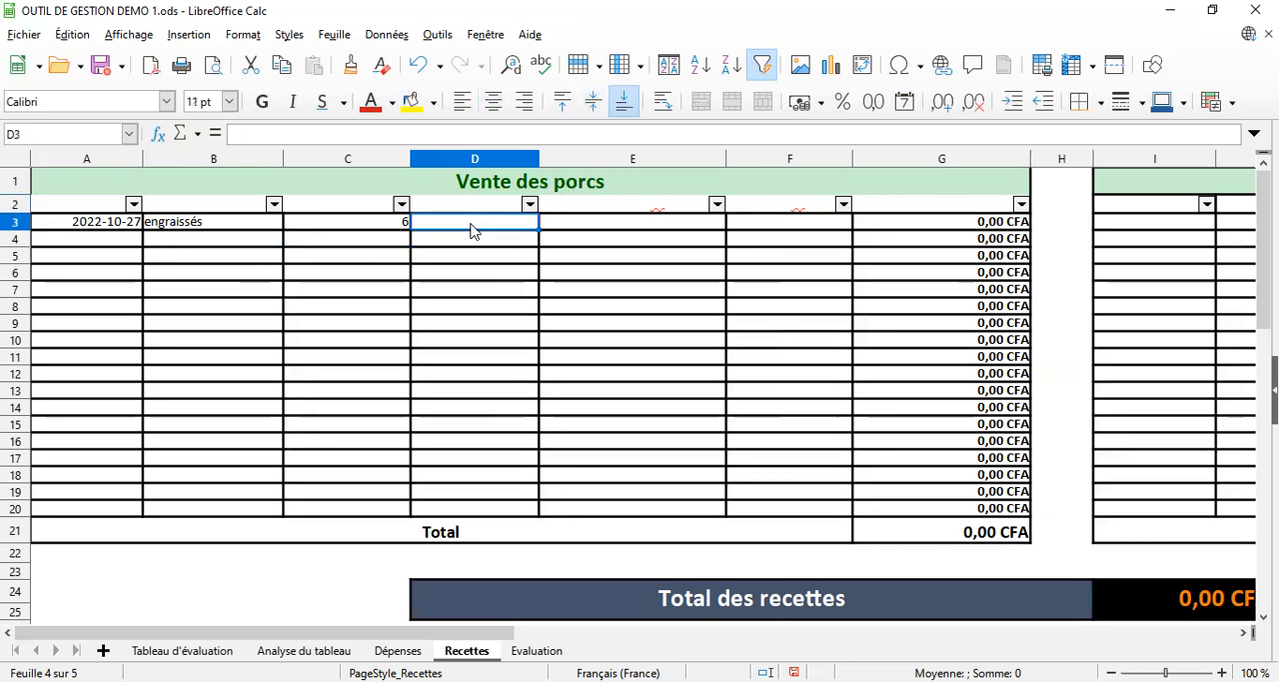
{"action": "type", "text": "6"}
{"action": "key", "text": "Return"}
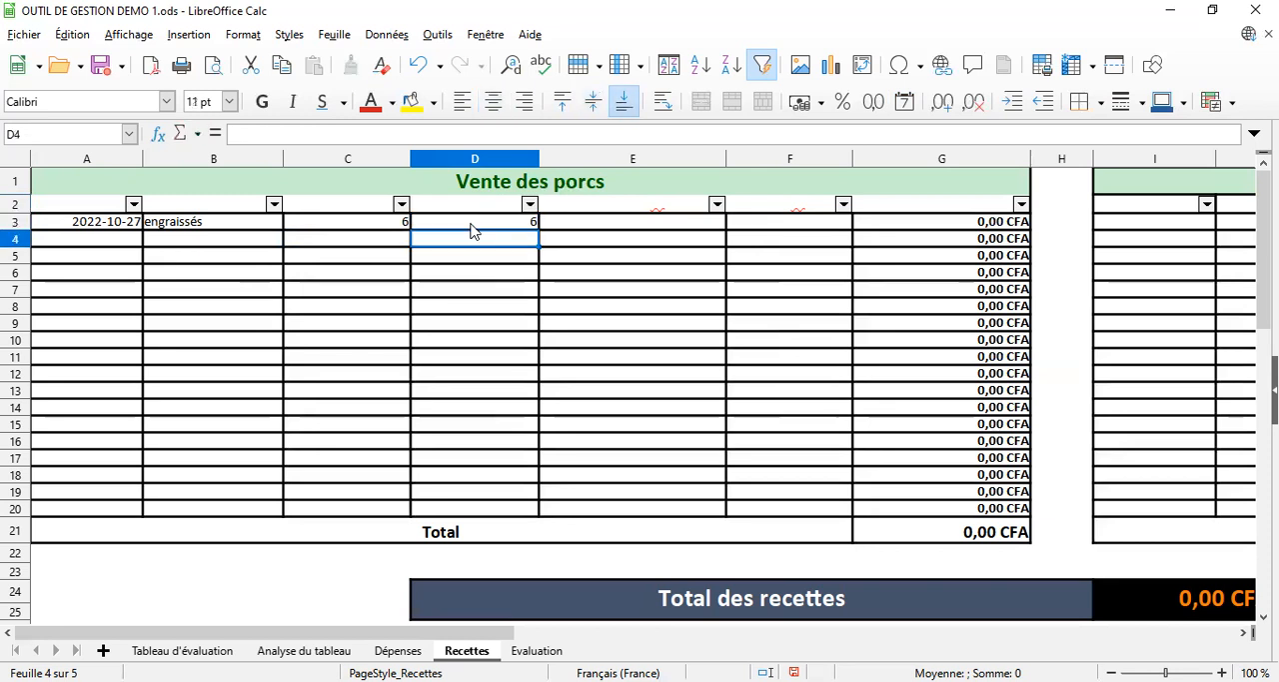
Enter 500 as the Poids total (Kg) in cell E3 and 2000 as the Prix/ Kg in cell F3 of the Vente des porcs table
{"action": "left_click", "coordinate": [649, 208]}
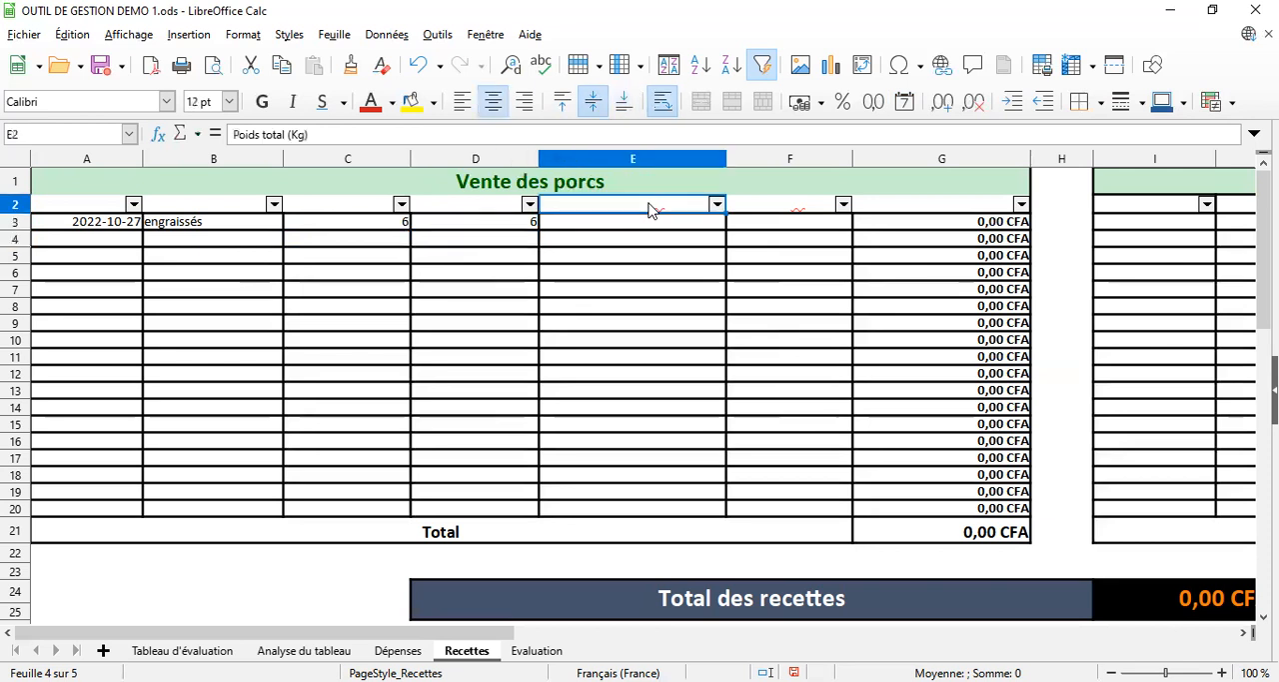
{"action": "left_click", "coordinate": [644, 226]}
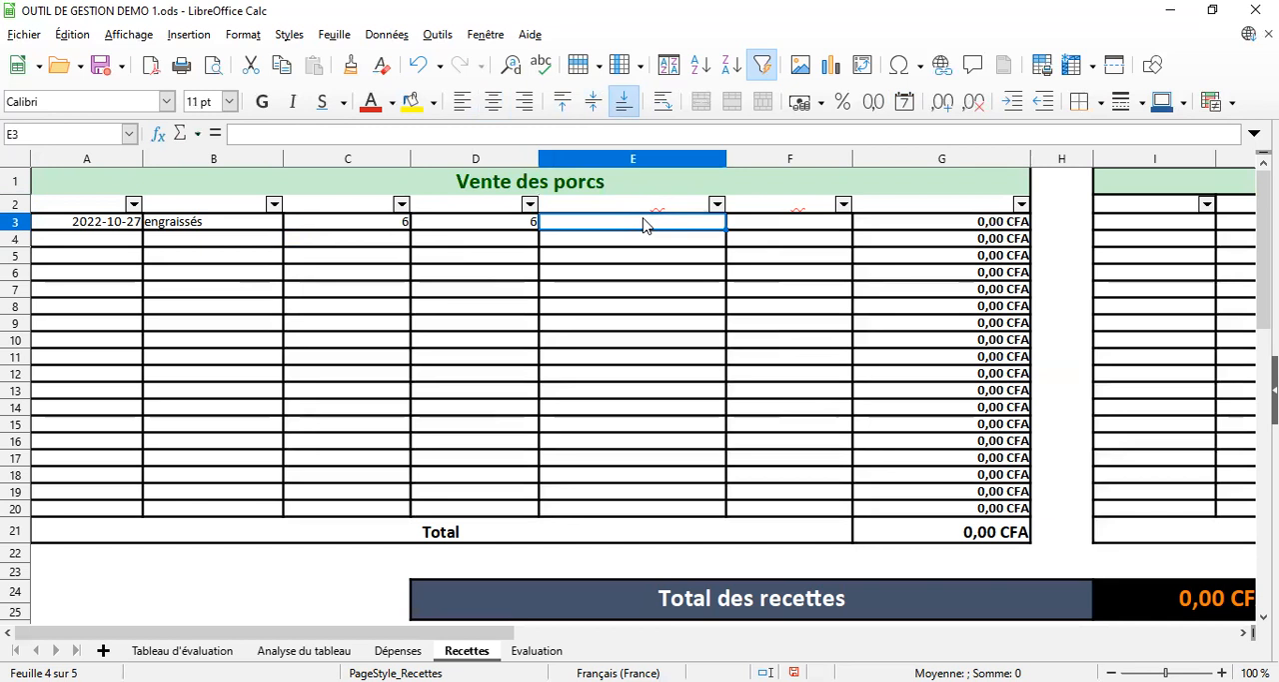
{"action": "type", "text": "500"}
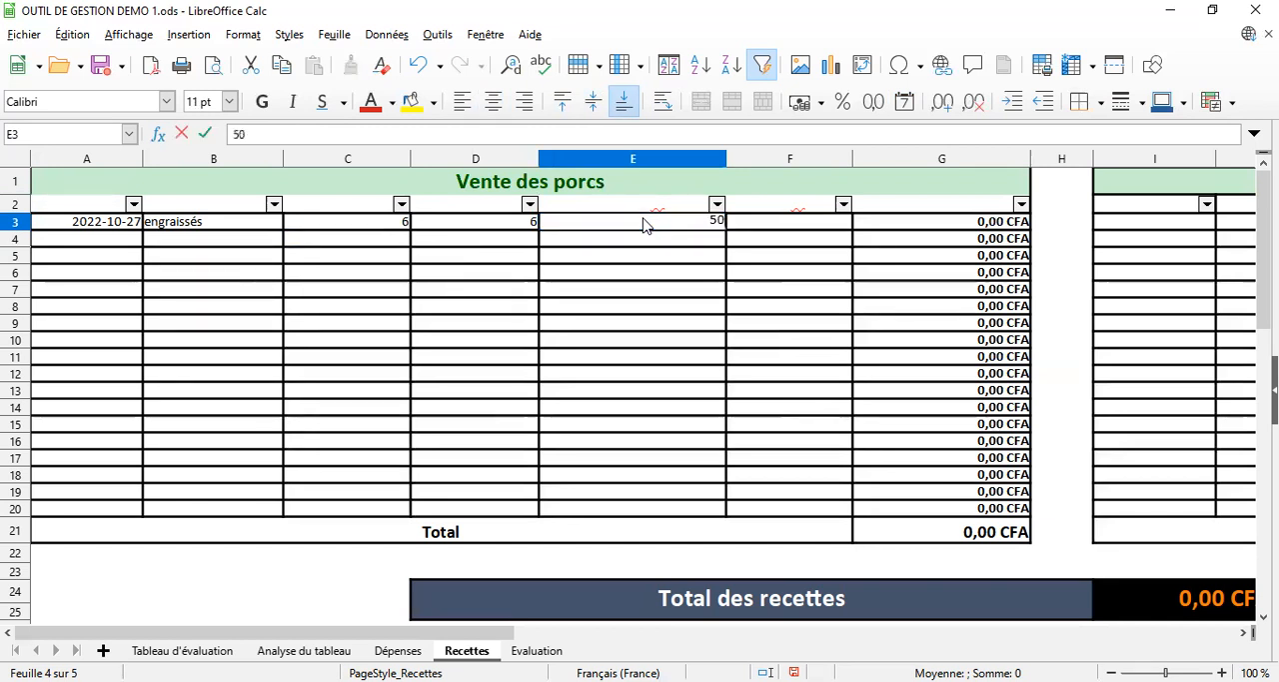
{"action": "key", "text": "Return"}
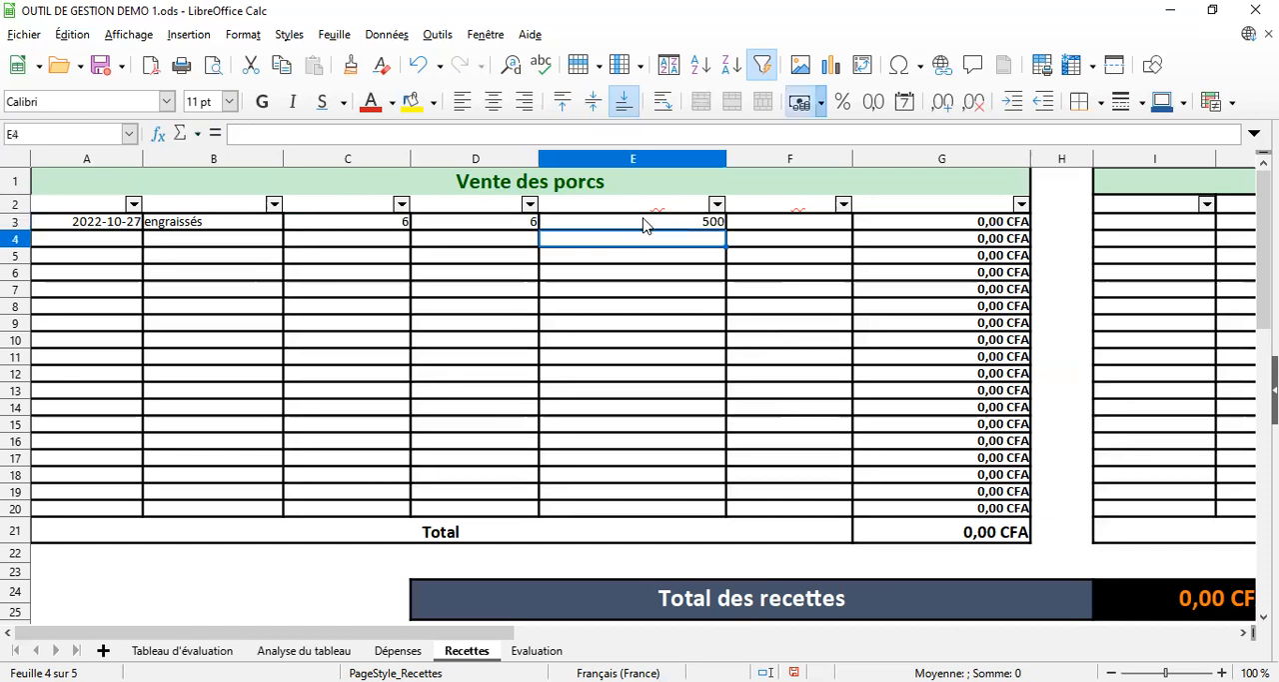
{"action": "left_click", "coordinate": [795, 209]}
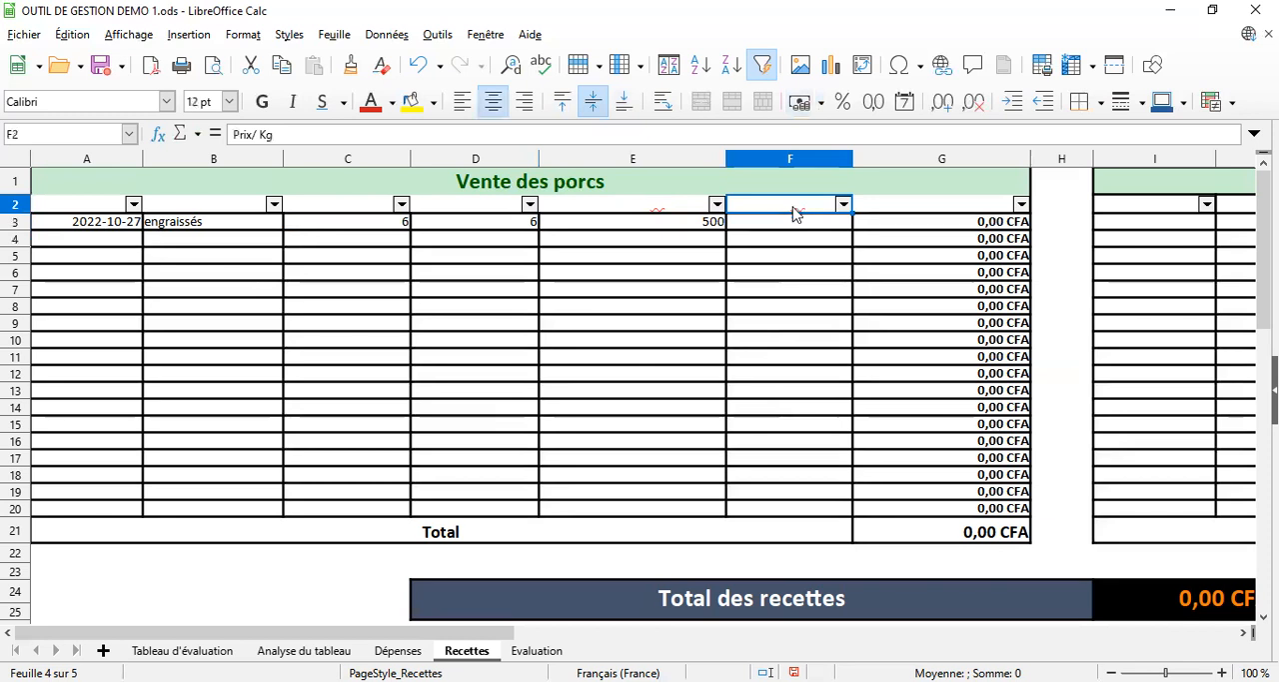
{"action": "left_click", "coordinate": [795, 229]}
{"action": "type", "text": "2000"}
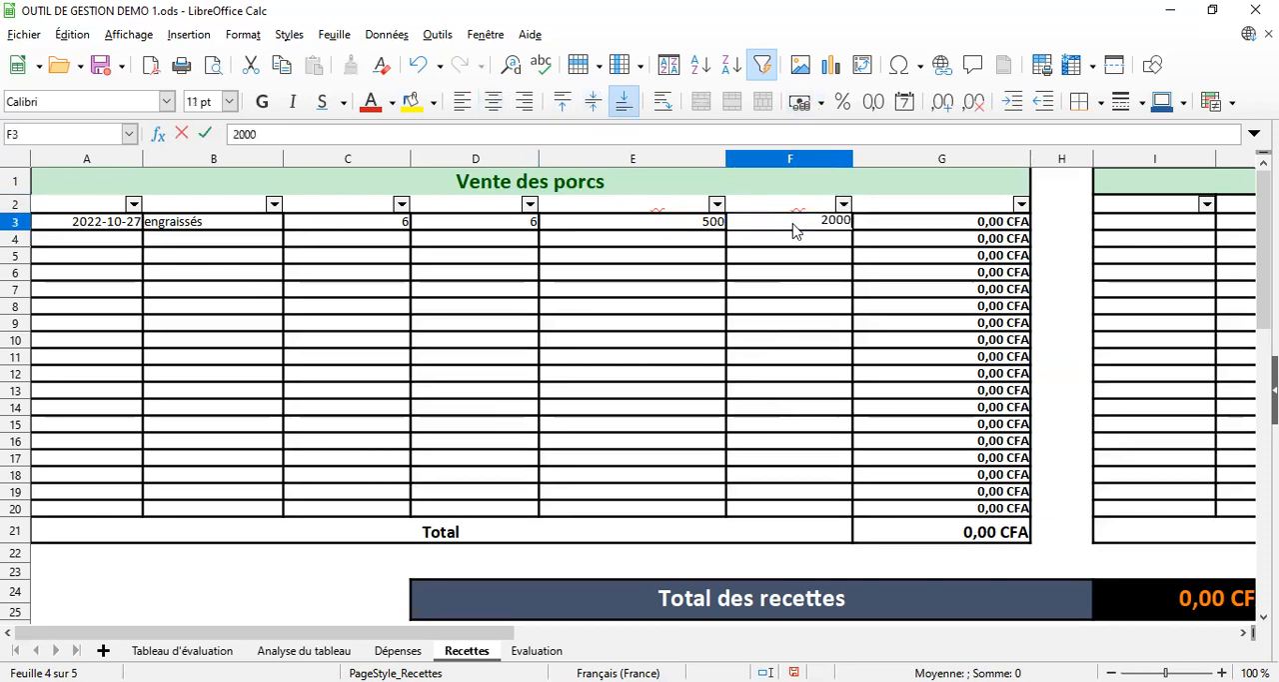
{"action": "key", "text": "Return"}
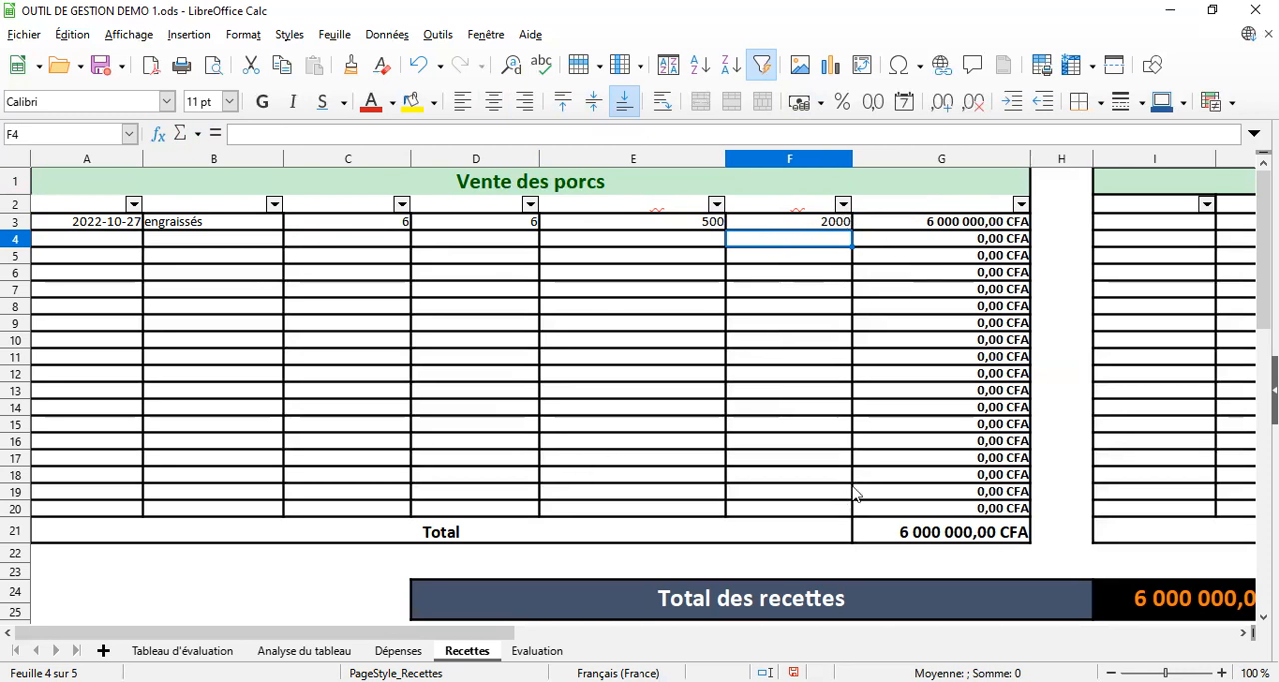
Enter 01/05/22 as the Date in cell I3 of the Autres ventes table
{"action": "left_click", "coordinate": [1245, 632]}
{"action": "left_click", "coordinate": [1244, 633]}
{"action": "left_click", "coordinate": [1244, 634]}
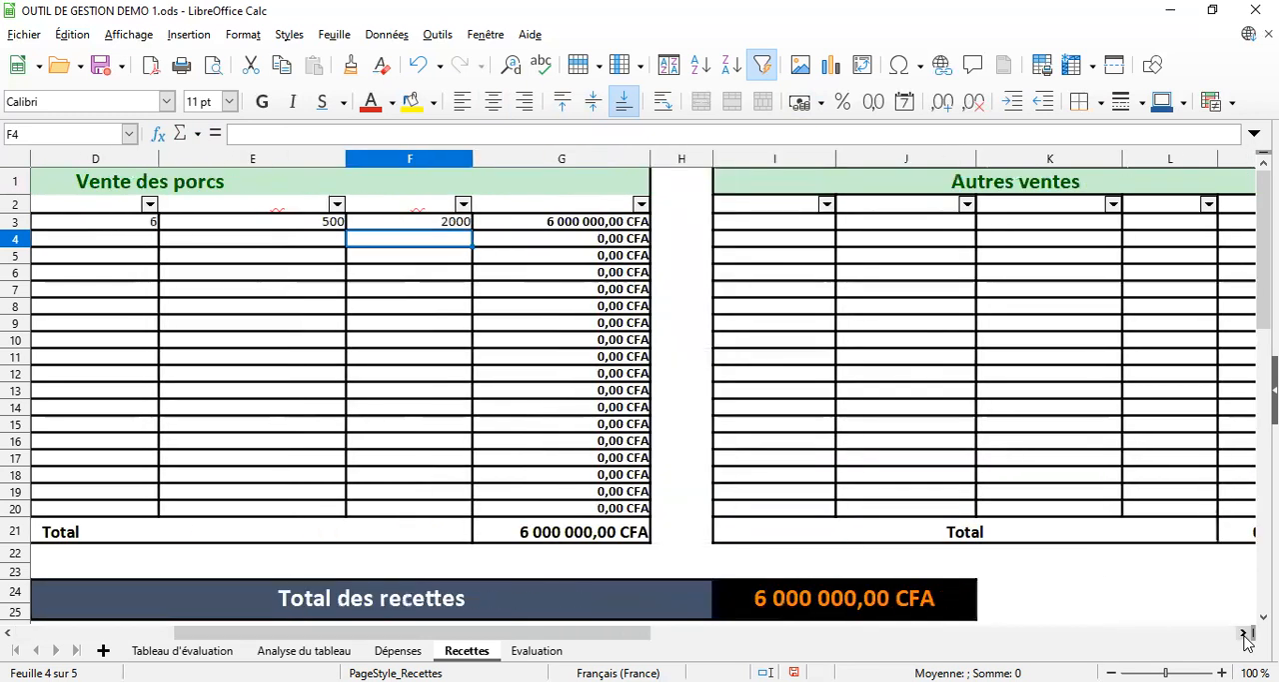
{"action": "left_click", "coordinate": [1244, 634]}
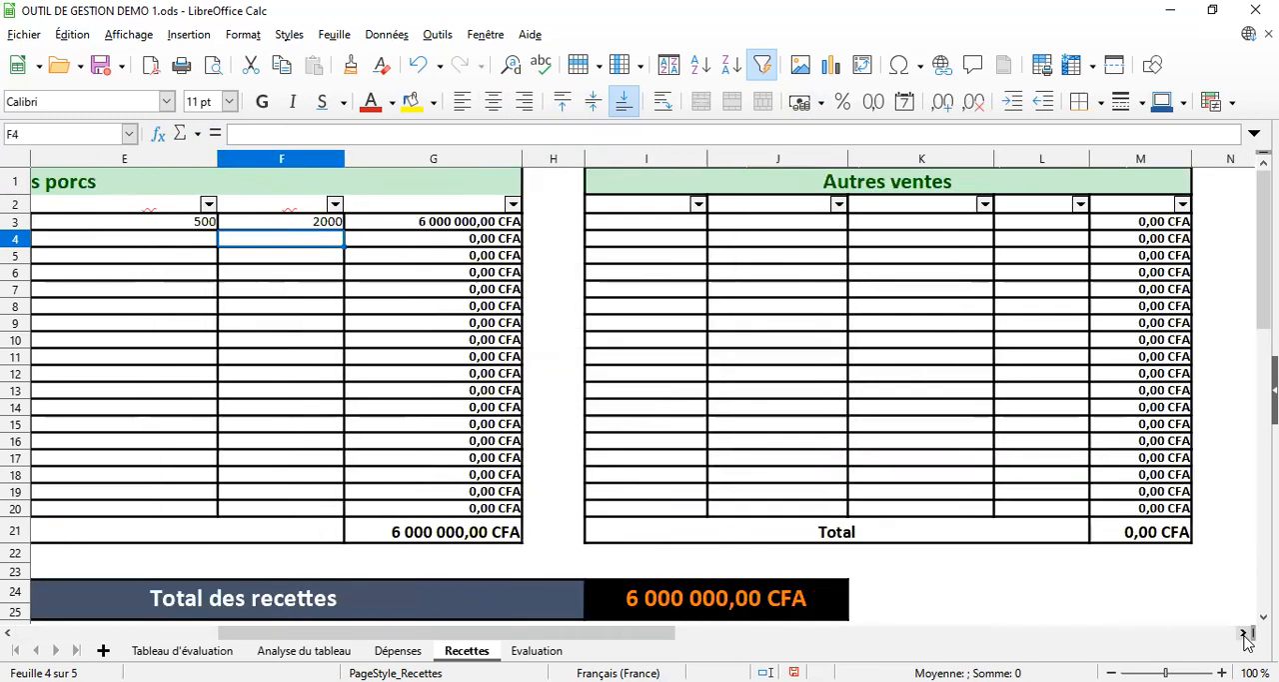
{"action": "left_click", "coordinate": [631, 193]}
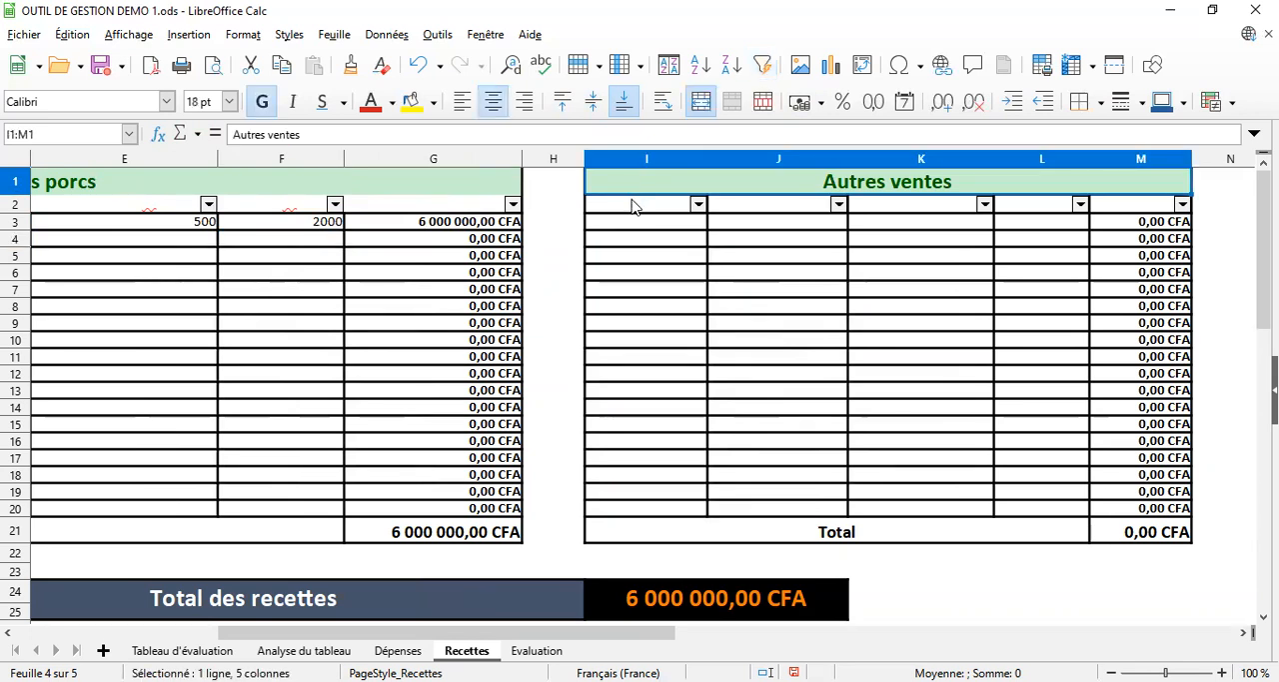
{"action": "left_click", "coordinate": [631, 206]}
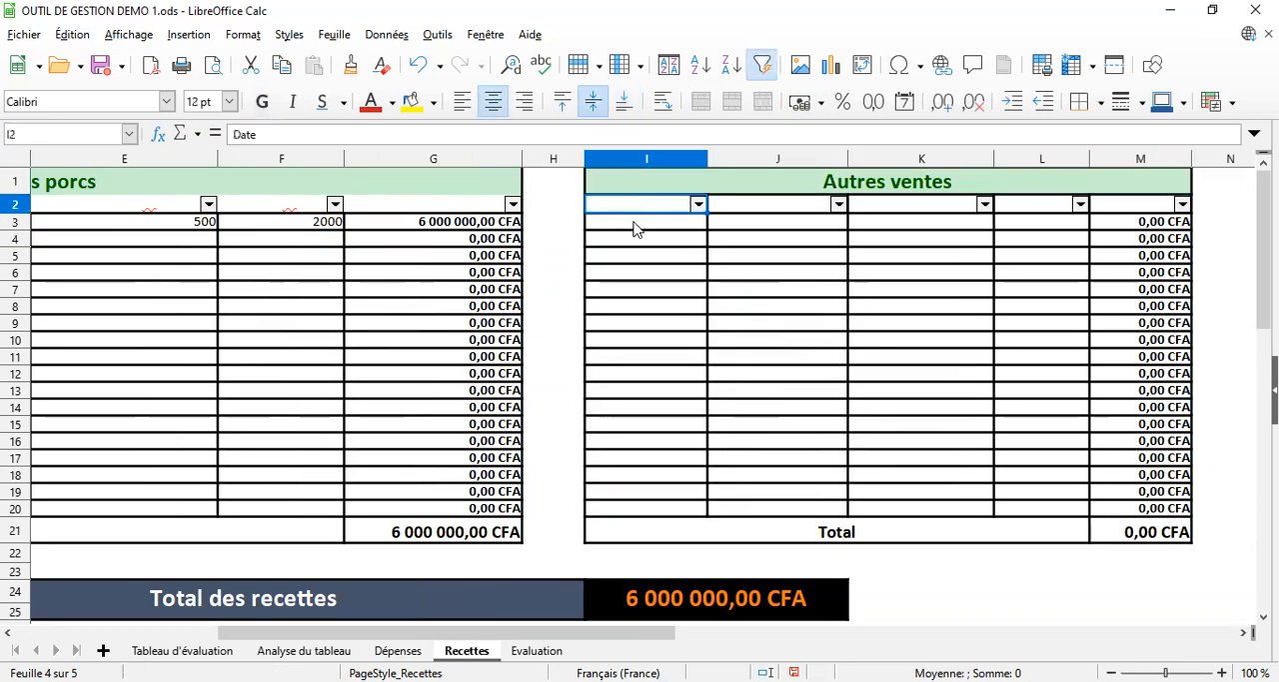
{"action": "left_click", "coordinate": [633, 229]}
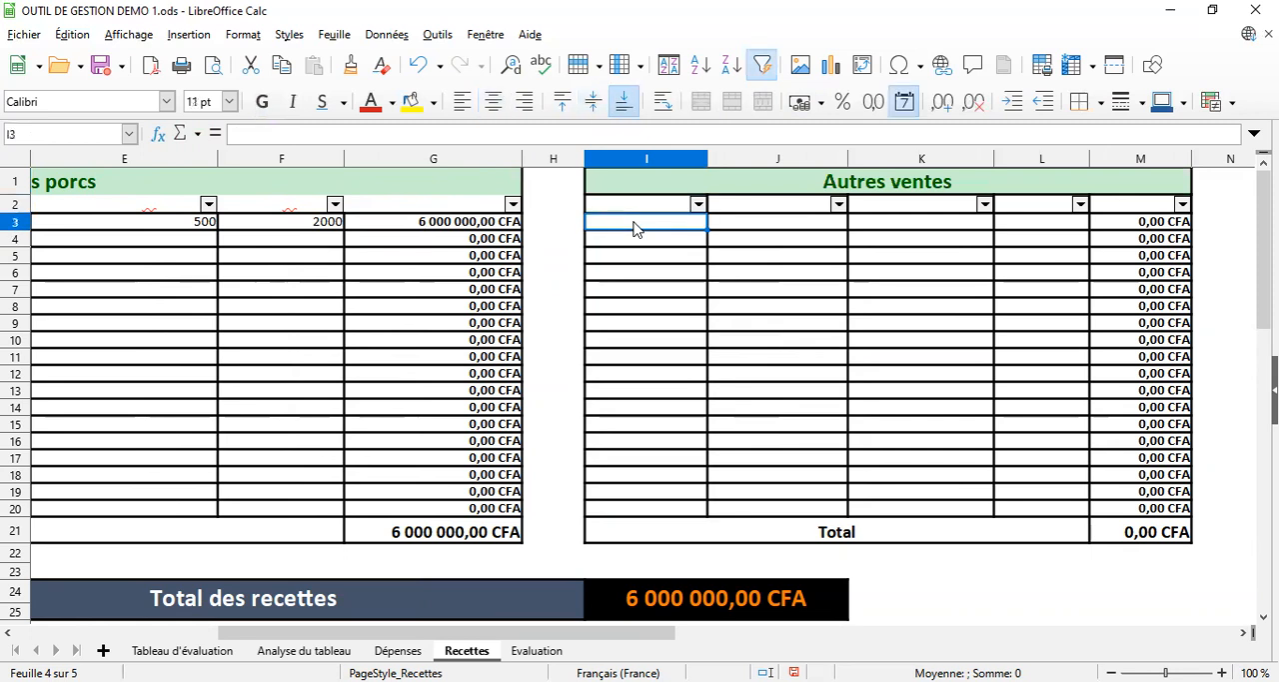
{"action": "type", "text": "01/"}
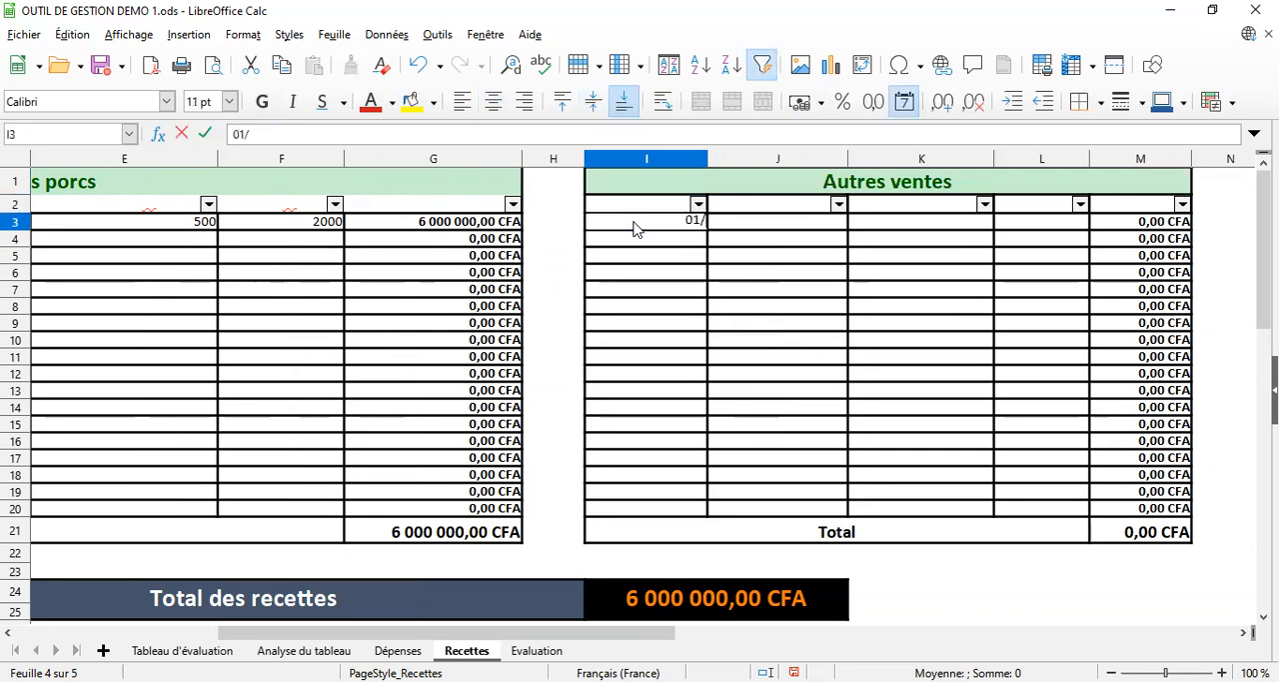
{"action": "type", "text": "05/"}
{"action": "type", "text": "22"}
{"action": "key", "text": "Return"}
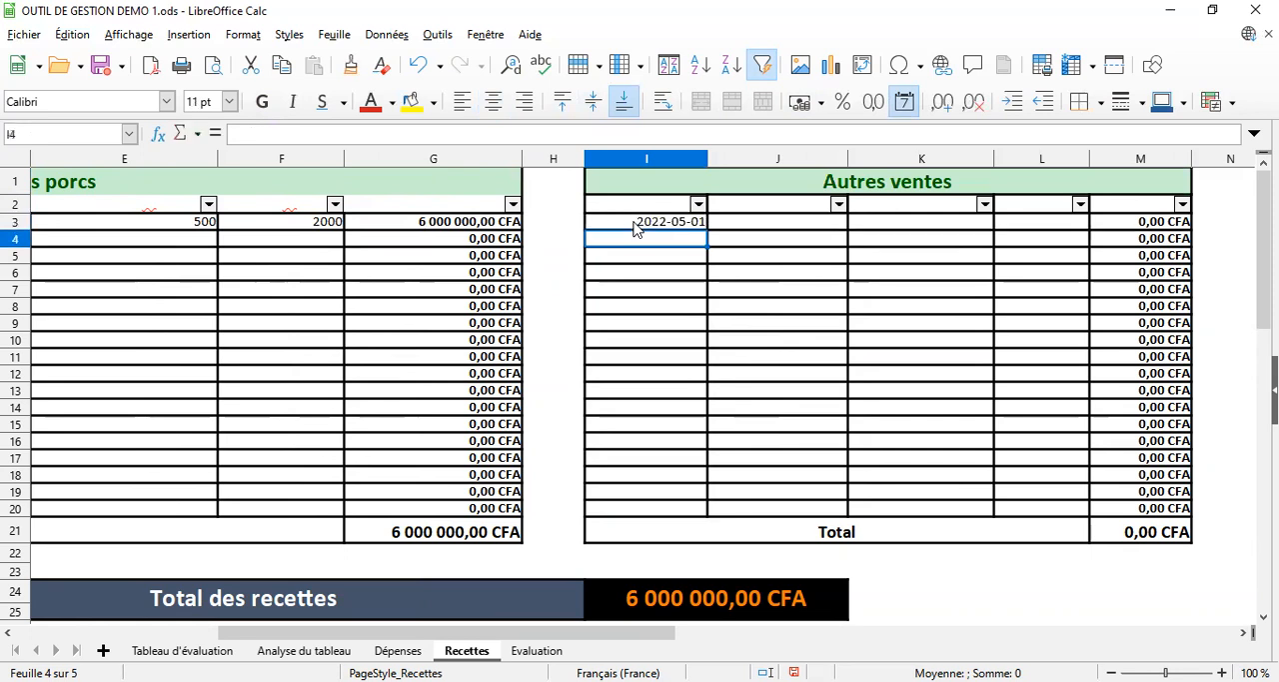
Enter vente dejections as the Désignation in cell J3 of the Autres ventes table
{"action": "left_click", "coordinate": [749, 210]}
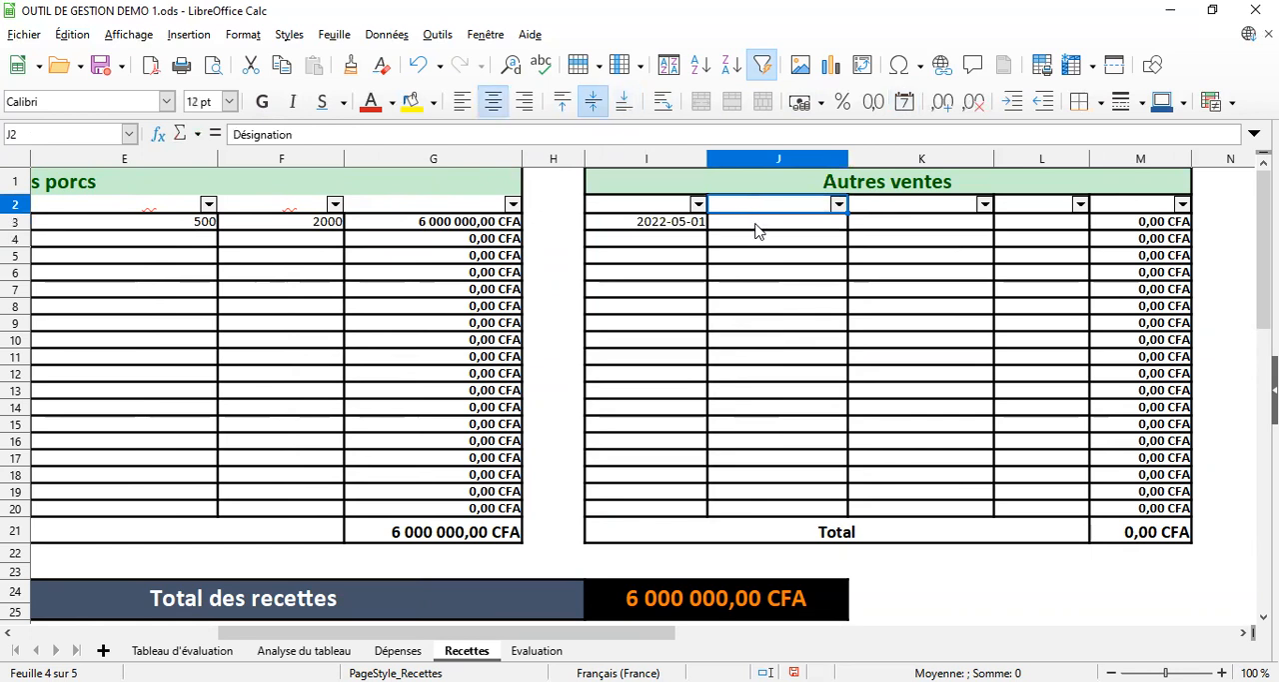
{"action": "left_click", "coordinate": [757, 229]}
{"action": "type", "text": "vente"}
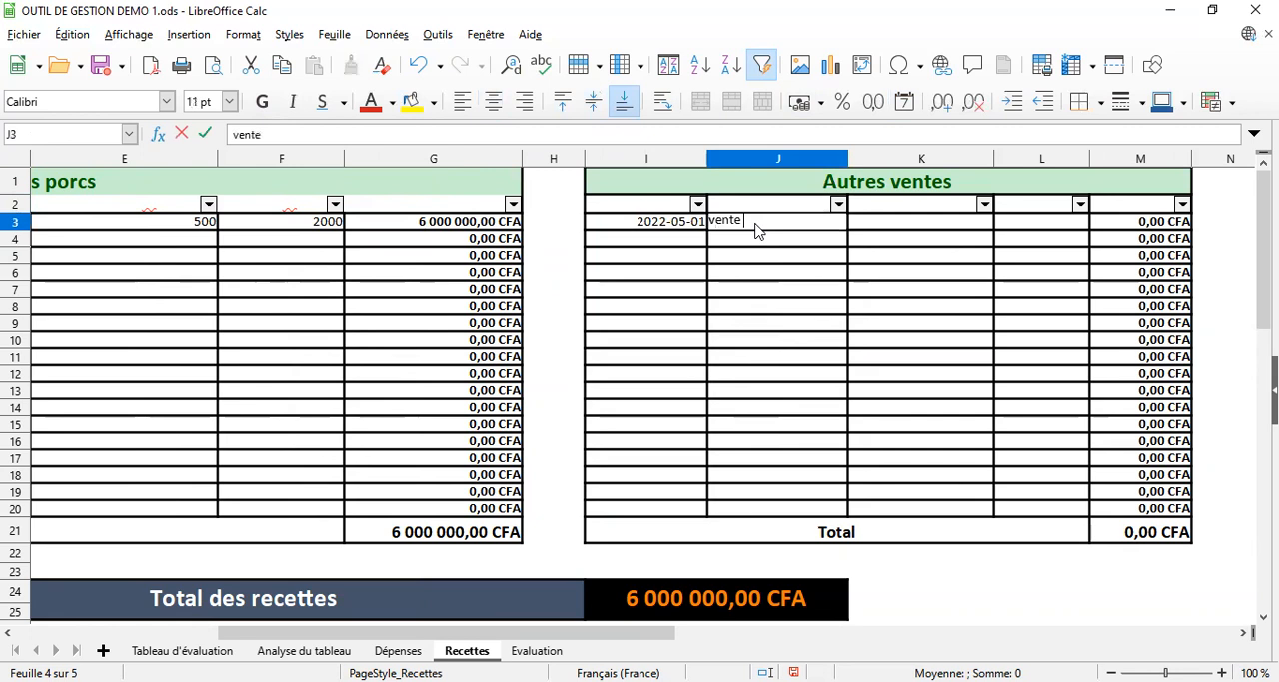
{"action": "type", "text": " dejections"}
{"action": "key", "text": "Return"}
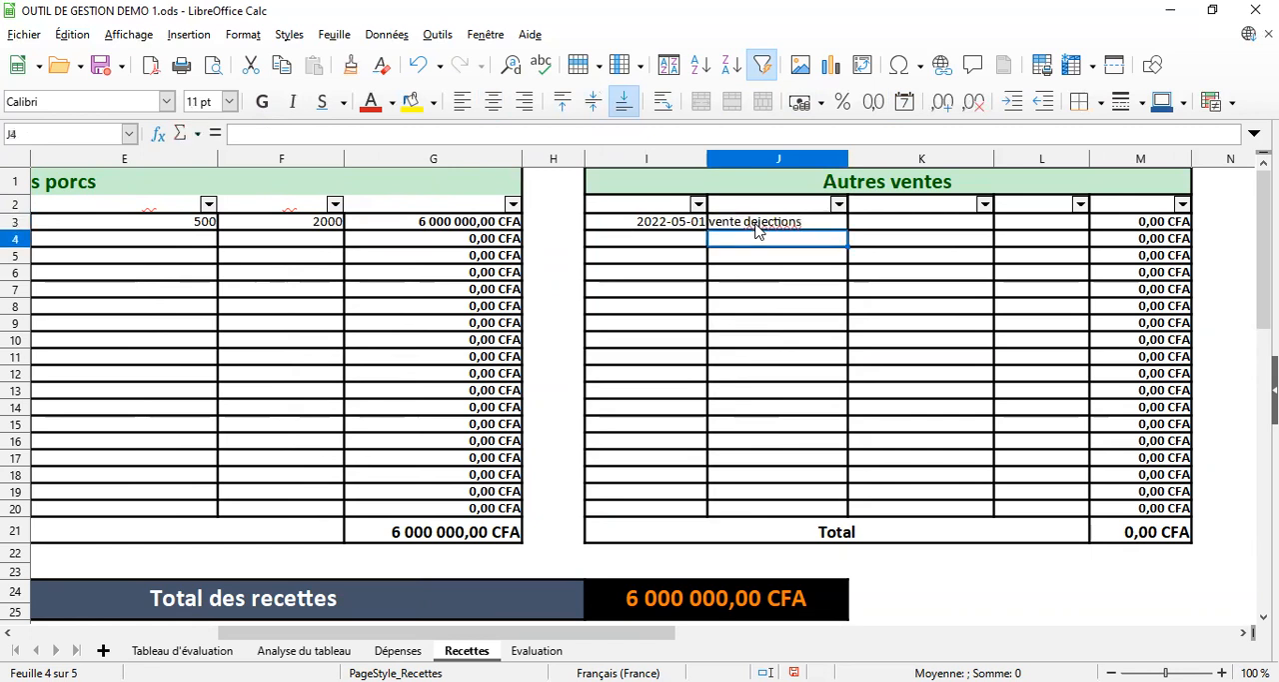
Enter 5 as the Nombre vendu in cell K3 and 1000 as the Prix unitaire in cell L3 of the Autres ventes table
{"action": "left_click", "coordinate": [919, 210]}
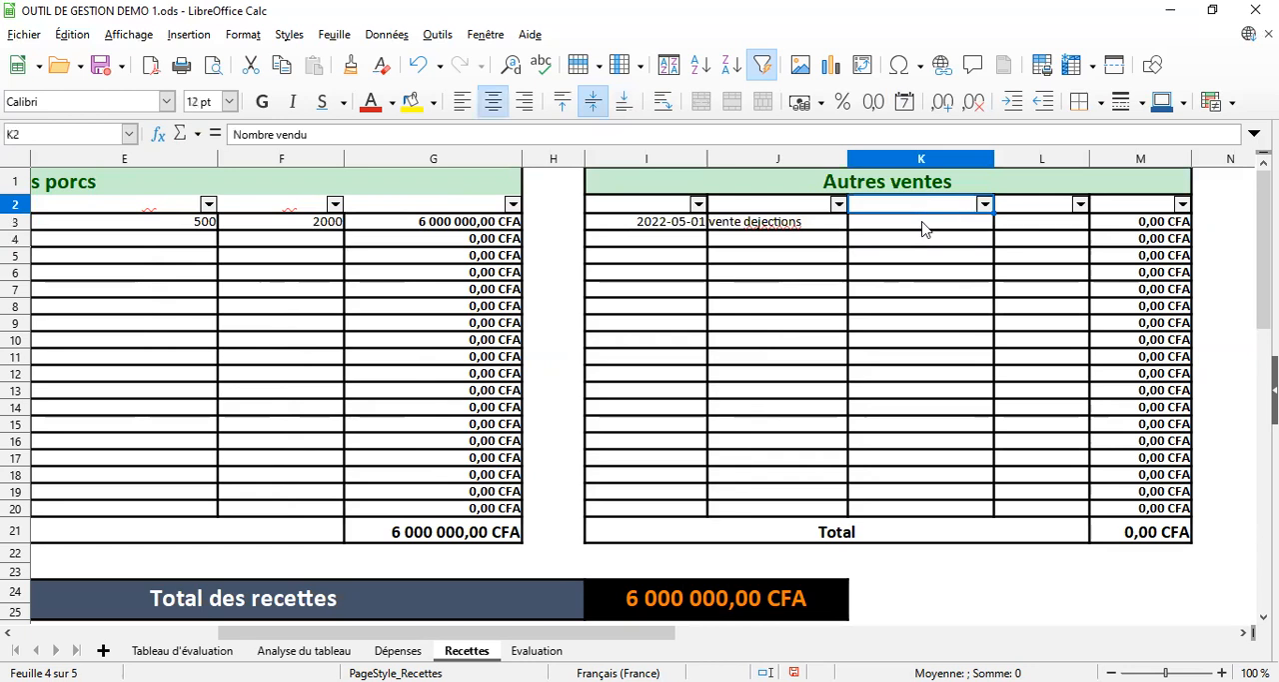
{"action": "left_click", "coordinate": [923, 229]}
{"action": "type", "text": "5"}
{"action": "key", "text": "Return"}
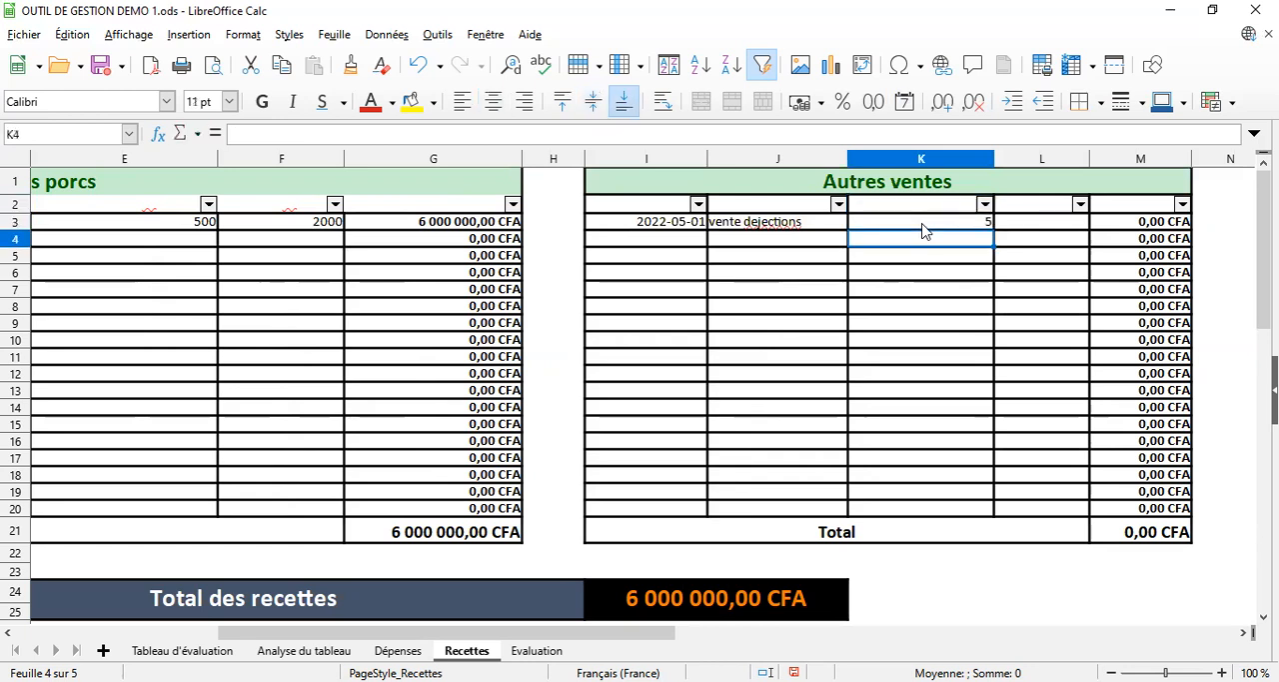
{"action": "left_click", "coordinate": [1027, 208]}
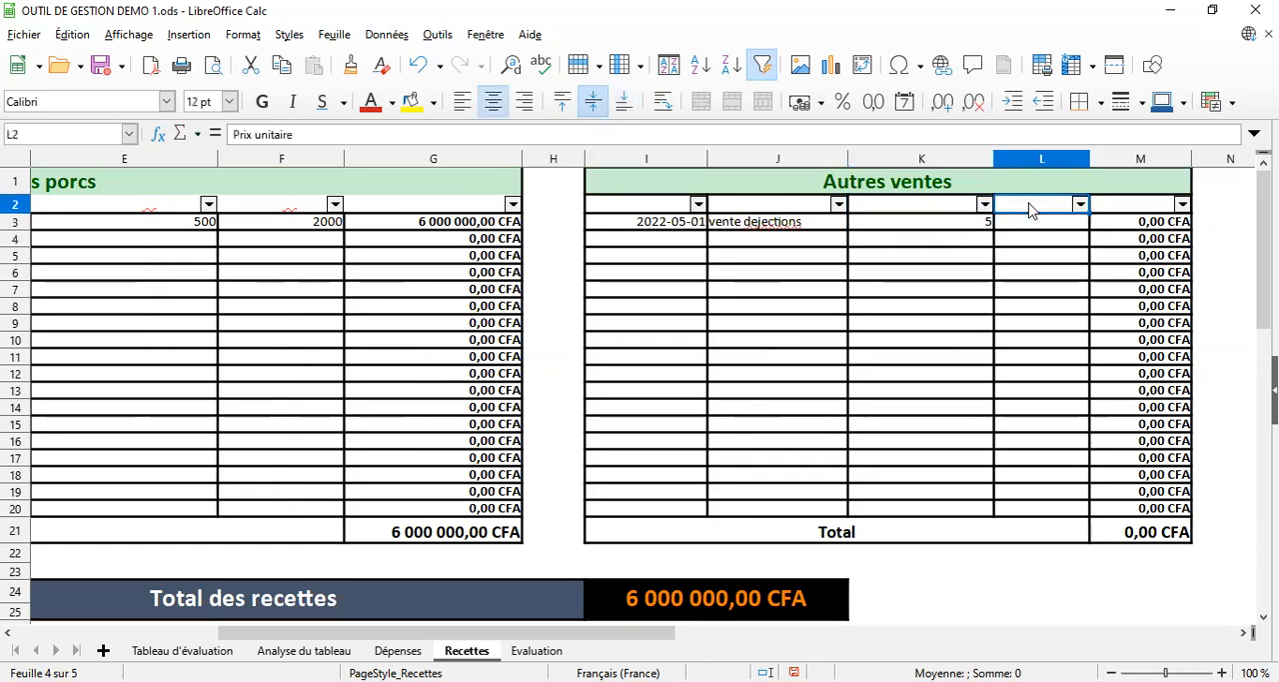
{"action": "left_click", "coordinate": [1040, 229]}
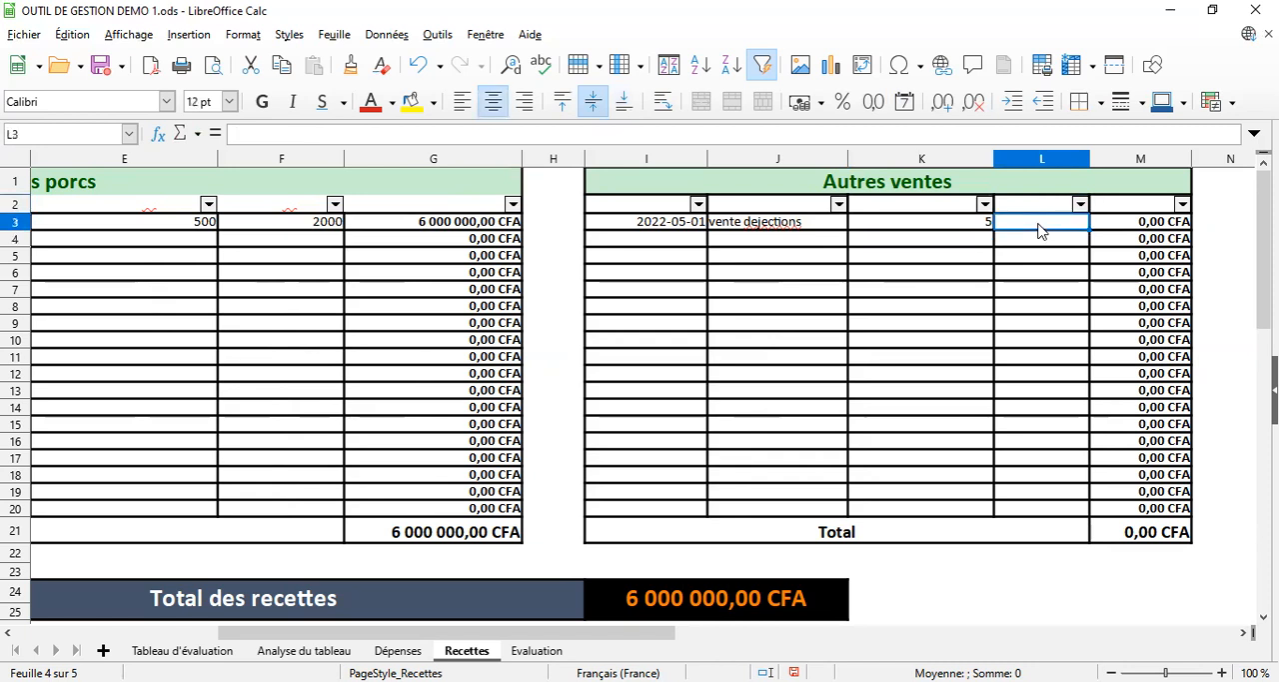
{"action": "type", "text": "1000"}
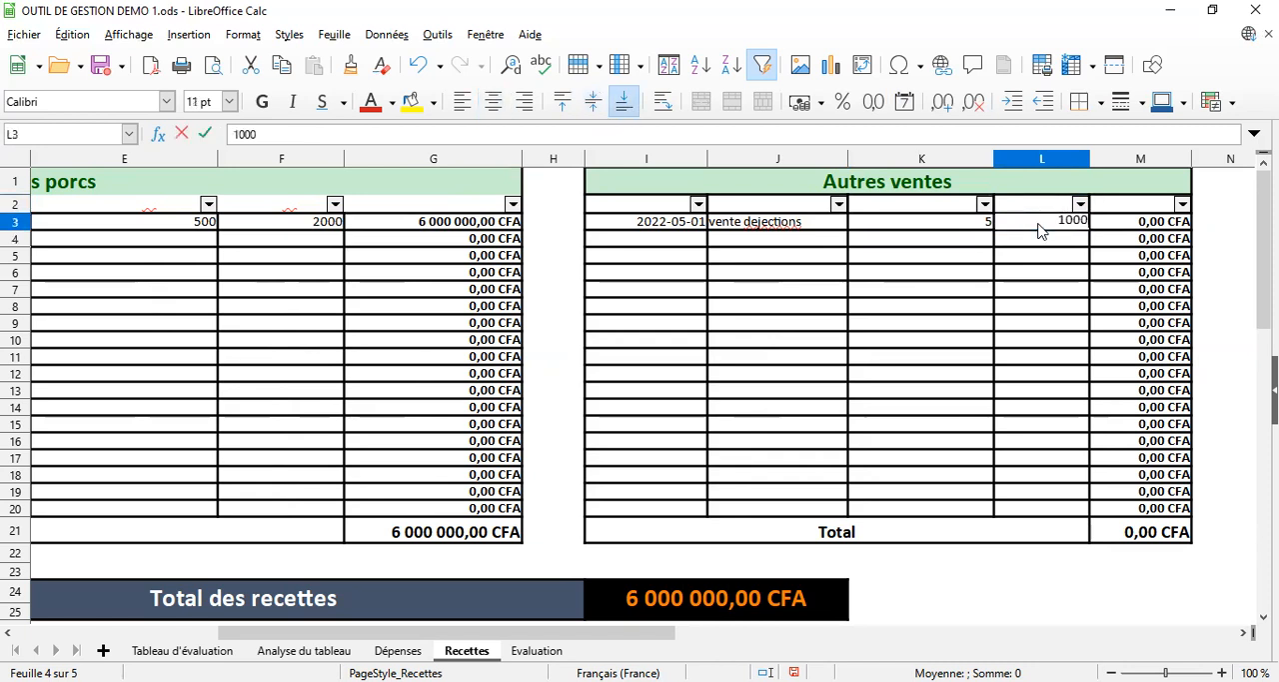
{"action": "key", "text": "Return"}
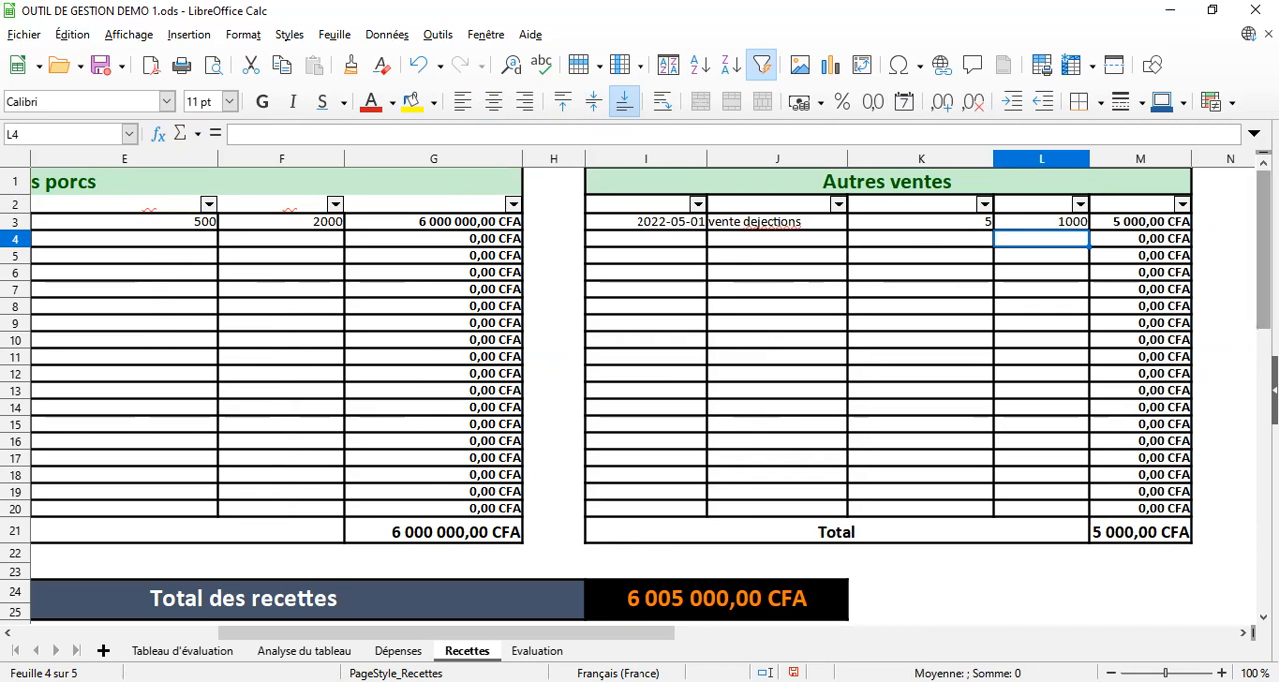
Switch to the Evaluation sheet to view the farm's profitability summary and chart
{"action": "left_click_drag", "start_coordinate": [1264, 249], "coordinate": [1264, 254]}
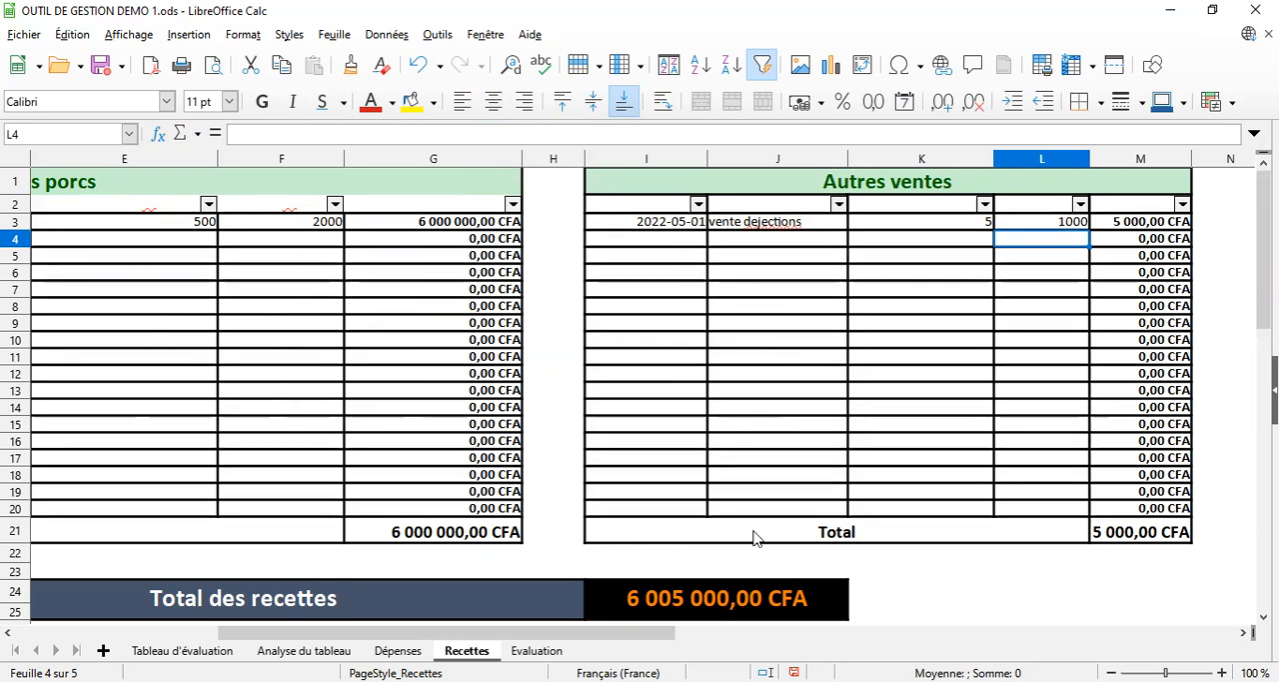
{"action": "key", "text": "ctrl+Page_Down"}
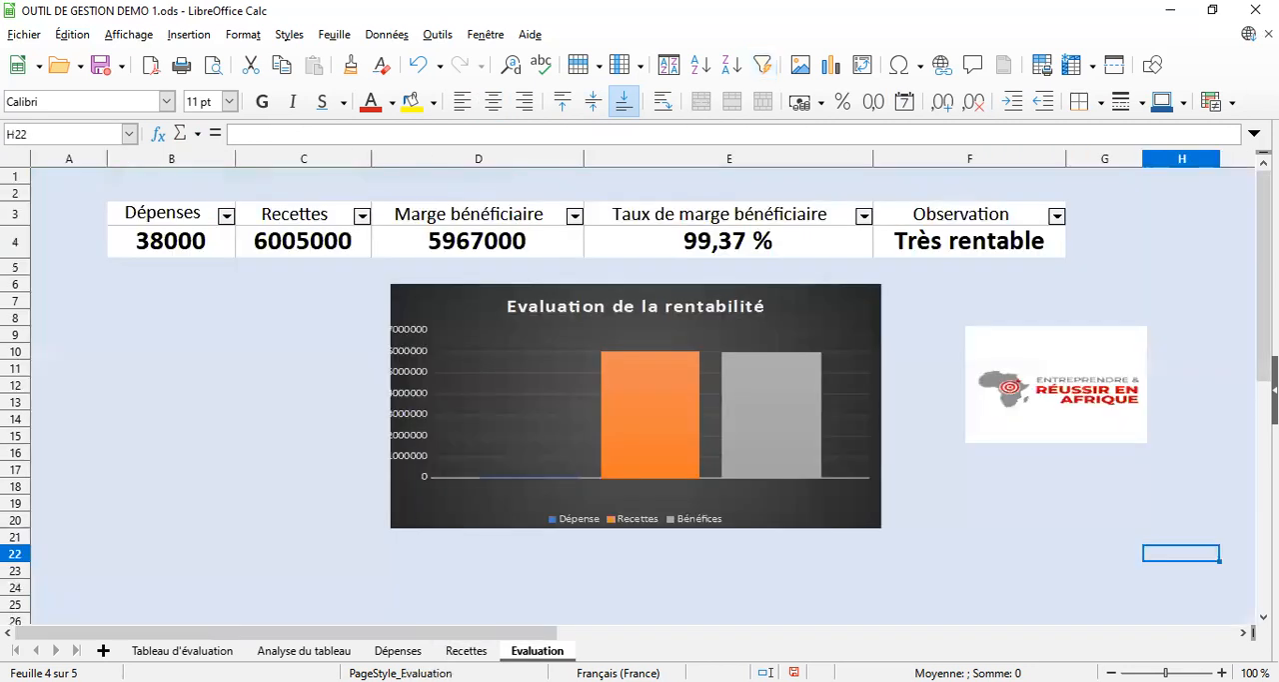